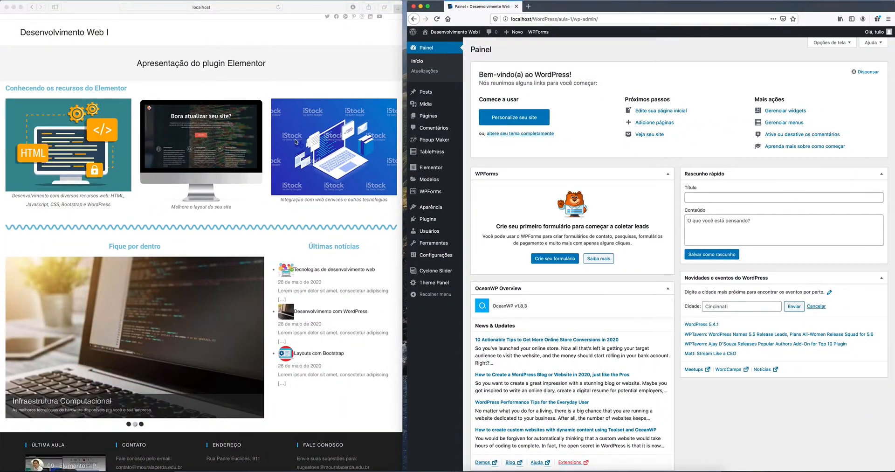
# Step: Open the Customizer from Aparência, look at Widgets, and return to the main section list
pyautogui.scroll(-3, 328, 416)
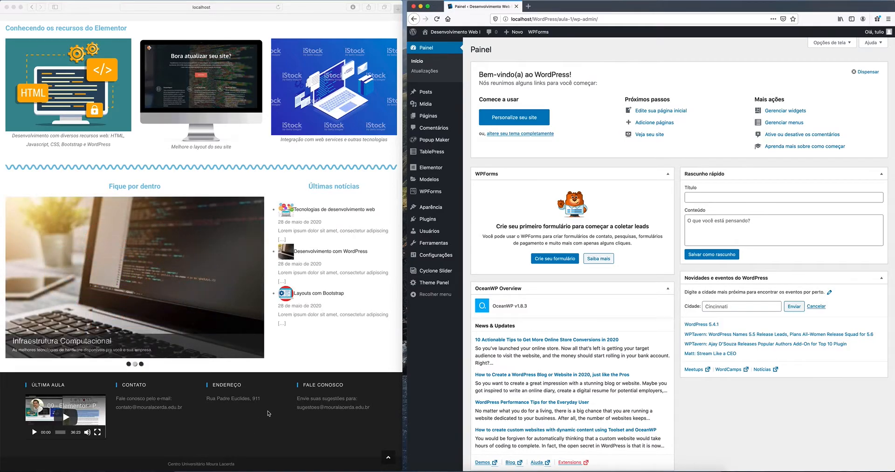
pyautogui.scroll(3, 242, 419)
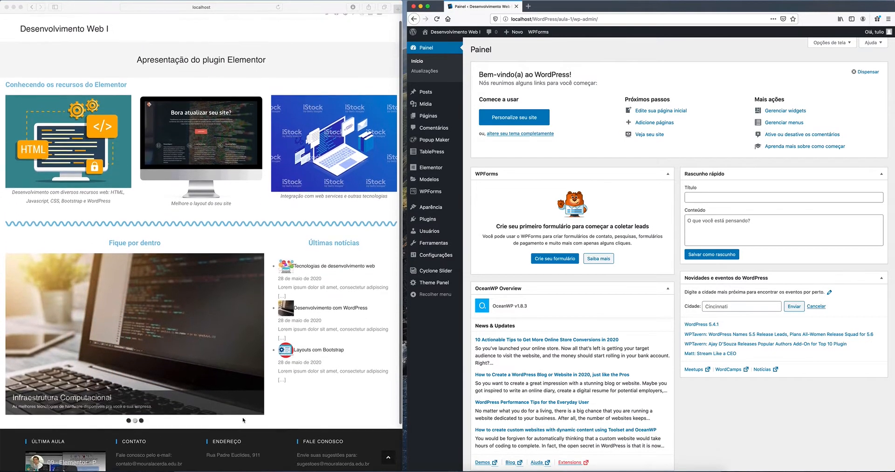
pyautogui.scroll(-1, 243, 420)
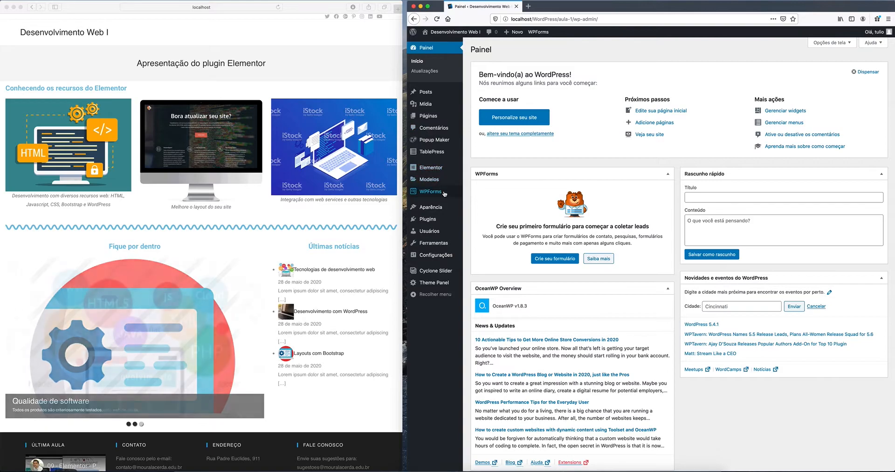
pyautogui.moveTo(440, 153)
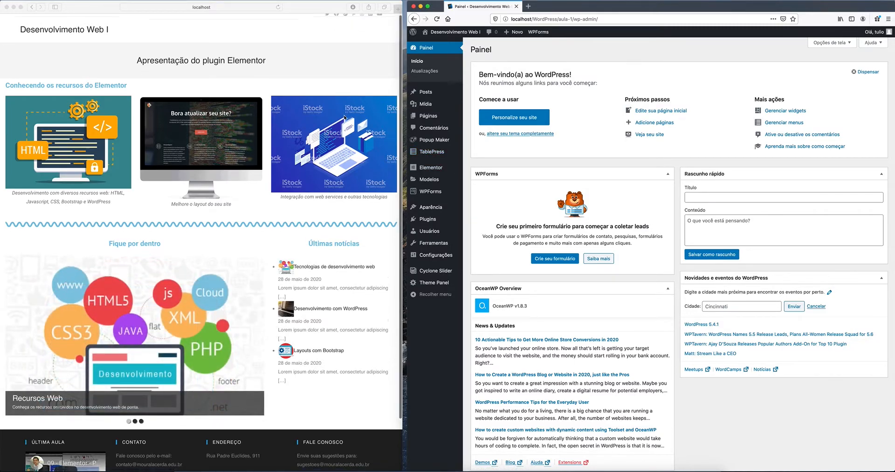
pyautogui.scroll(-3, 345, 118)
pyautogui.scroll(3, 345, 118)
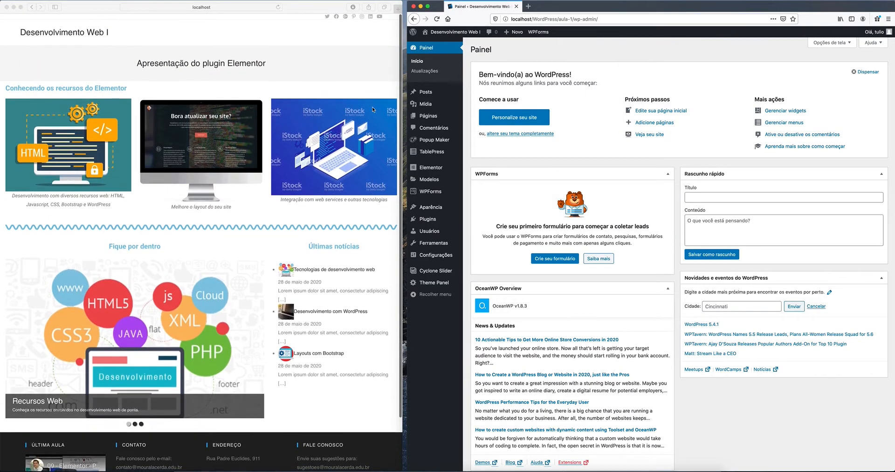
pyautogui.moveTo(435, 208)
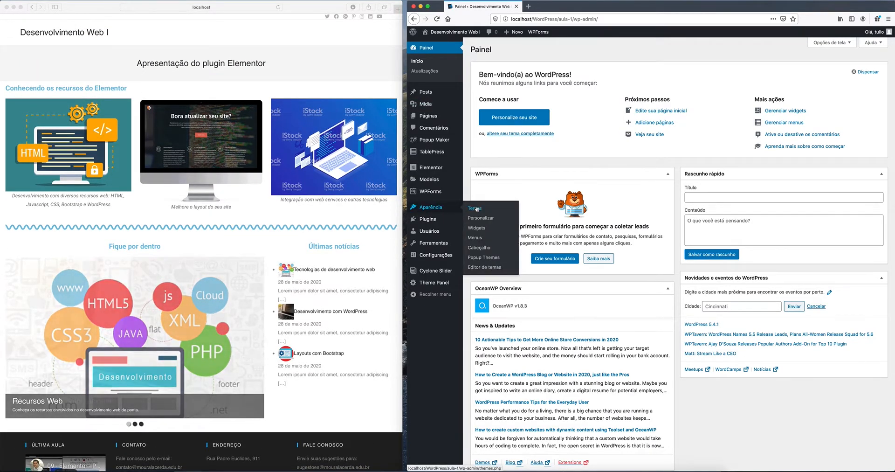
pyautogui.click(485, 220)
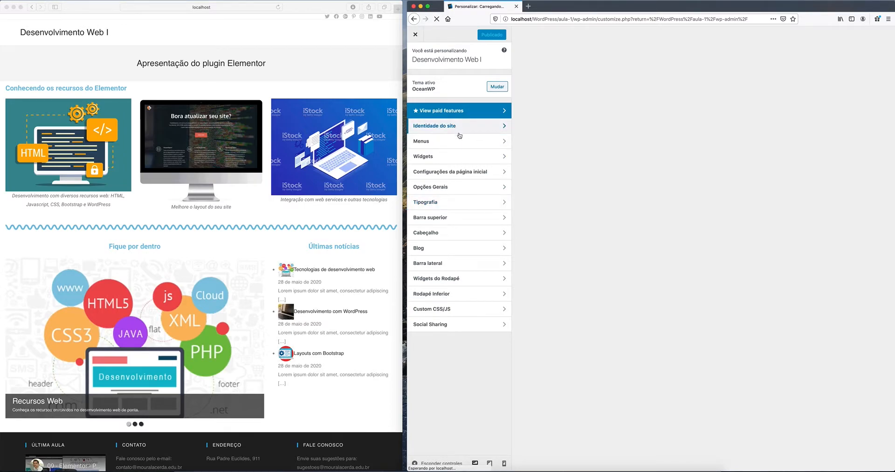
pyautogui.click(456, 157)
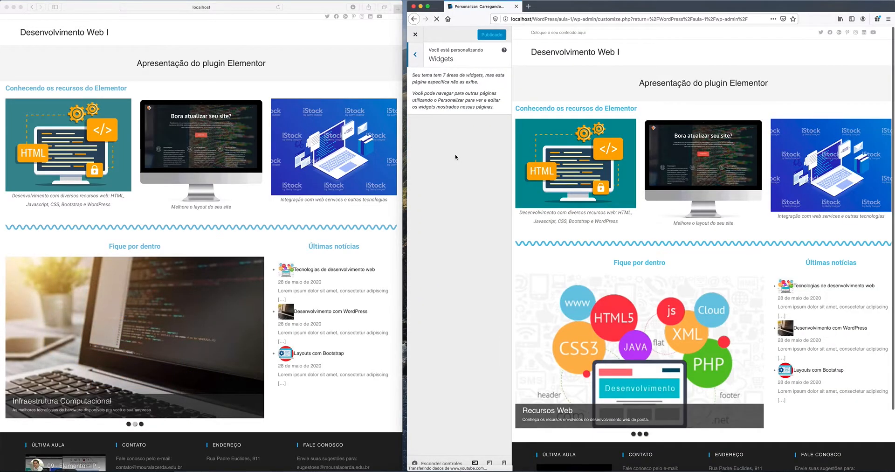
pyautogui.click(416, 55)
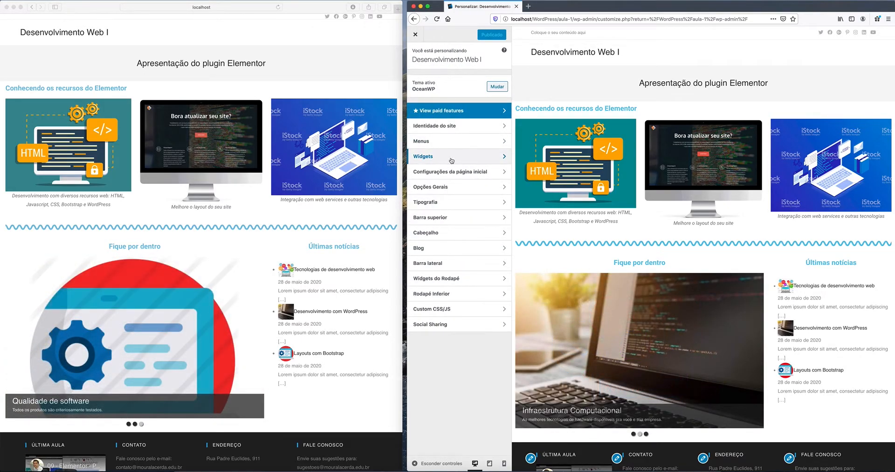
# Step: Add a Video widget to Rodapé 1, then delete it and return to the footer areas
pyautogui.click(451, 160)
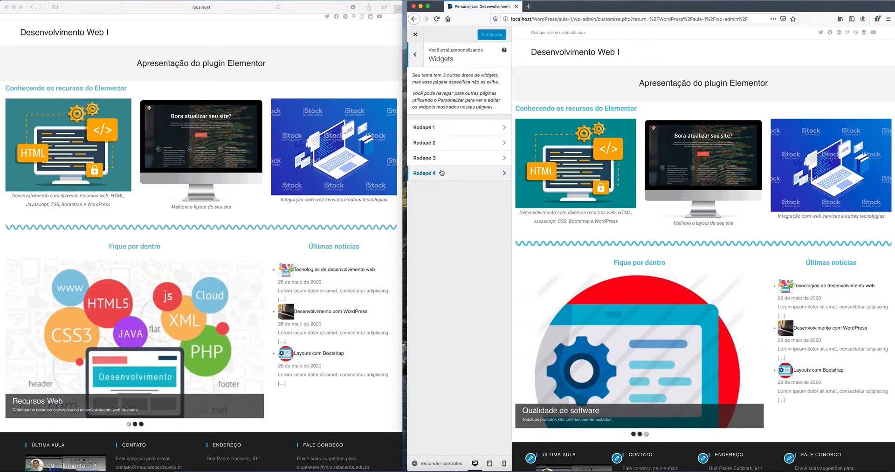
pyautogui.click(454, 131)
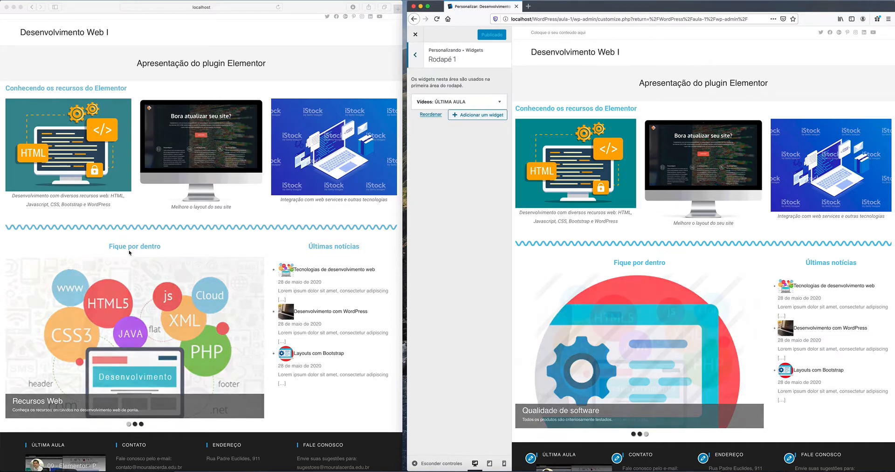
pyautogui.scroll(-3, 67, 302)
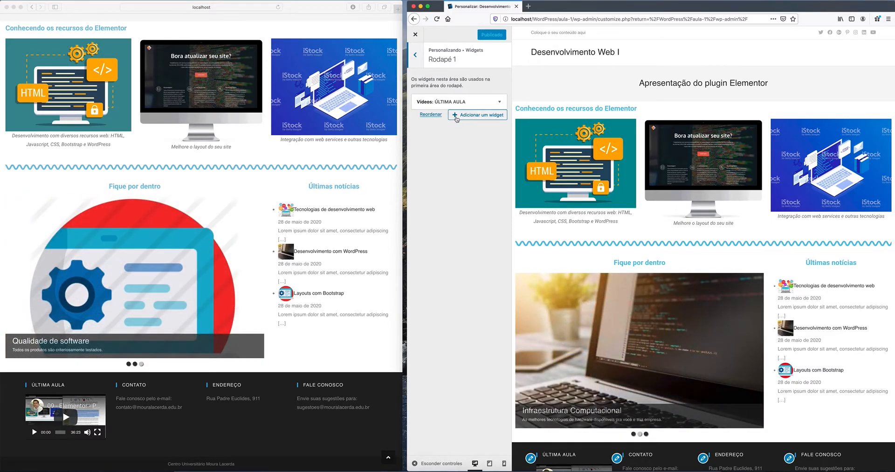
pyautogui.click(483, 116)
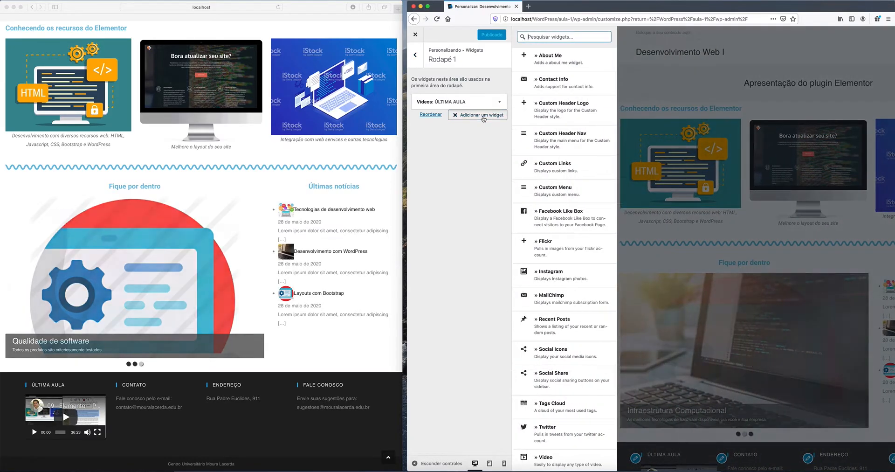
pyautogui.scroll(-10, 568, 194)
pyautogui.scroll(5, 568, 195)
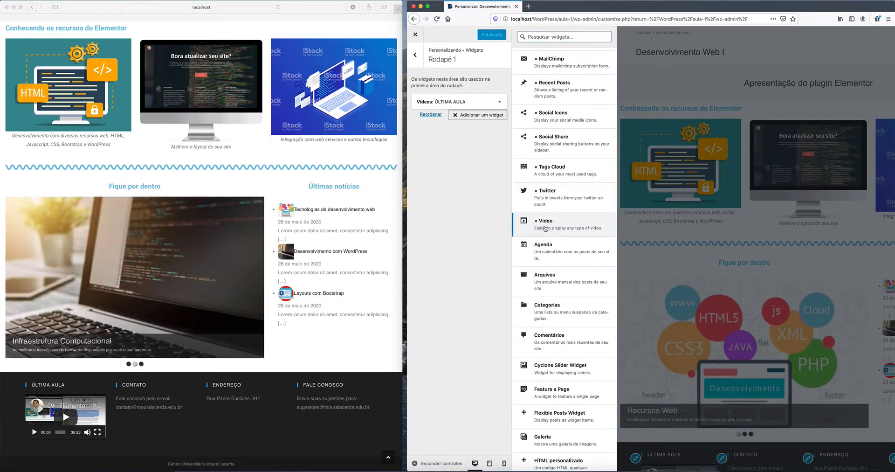
pyautogui.click(545, 228)
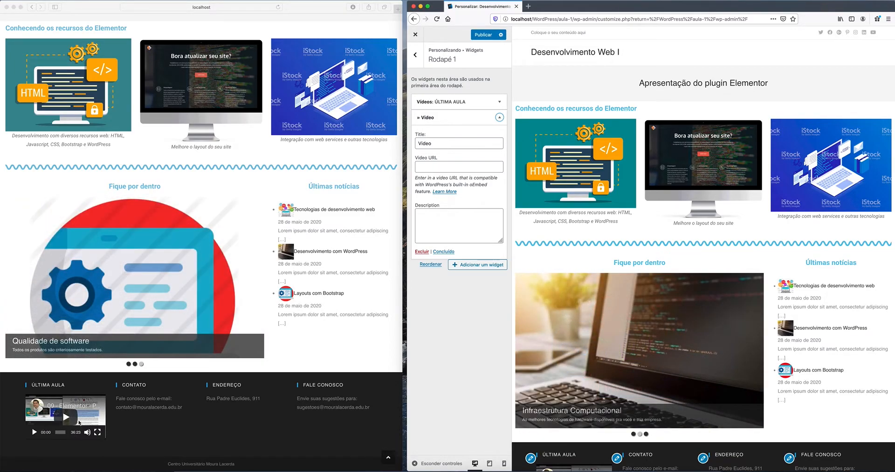
pyautogui.click(434, 251)
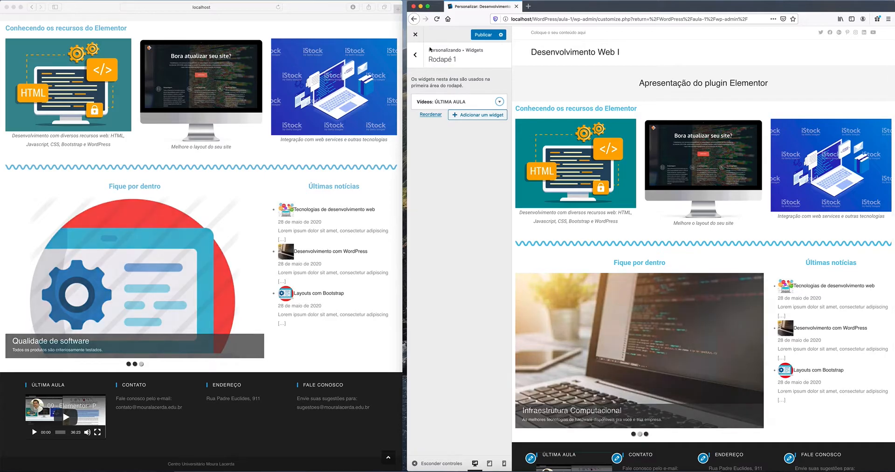
pyautogui.click(415, 55)
# Step: Expand the Contato text widget in Rodapé 2 without changing it
pyautogui.click(438, 144)
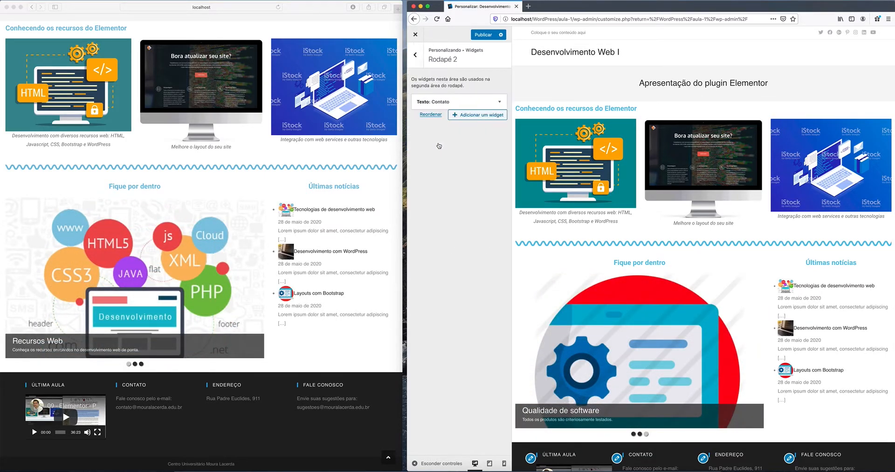
pyautogui.click(499, 102)
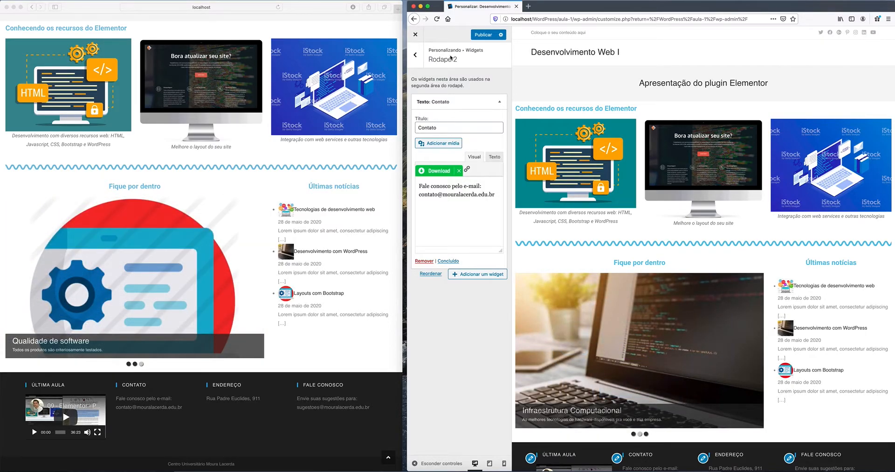
pyautogui.click(416, 57)
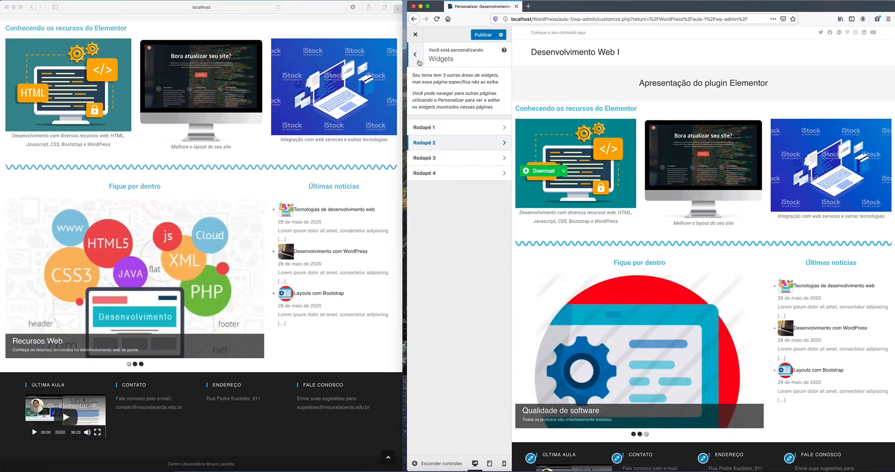
# Step: Add a Texto widget to Rodapé 3, then delete the empty widget
pyautogui.click(457, 161)
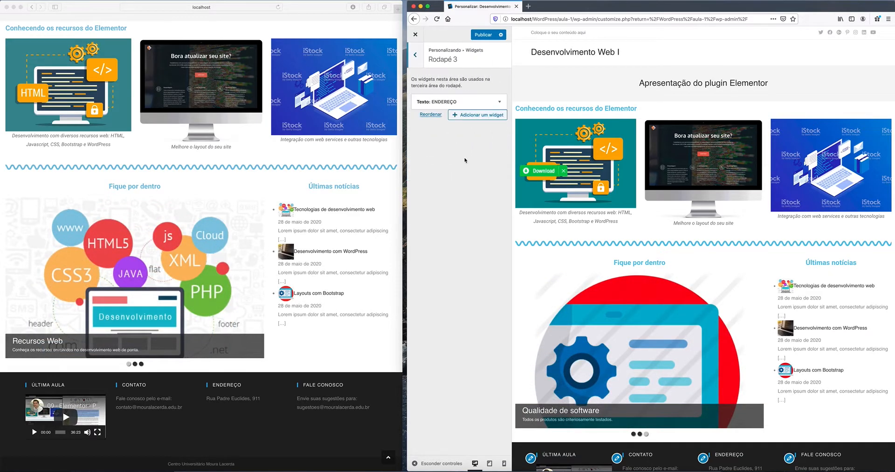
pyautogui.click(478, 115)
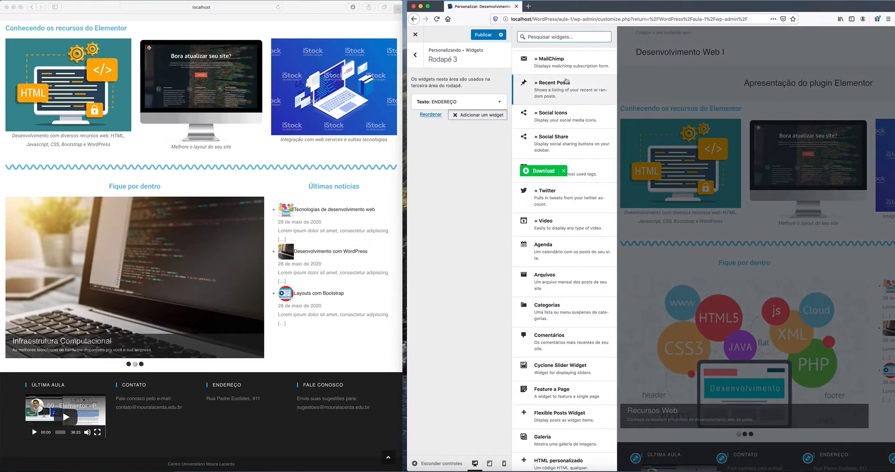
pyautogui.write('tex')
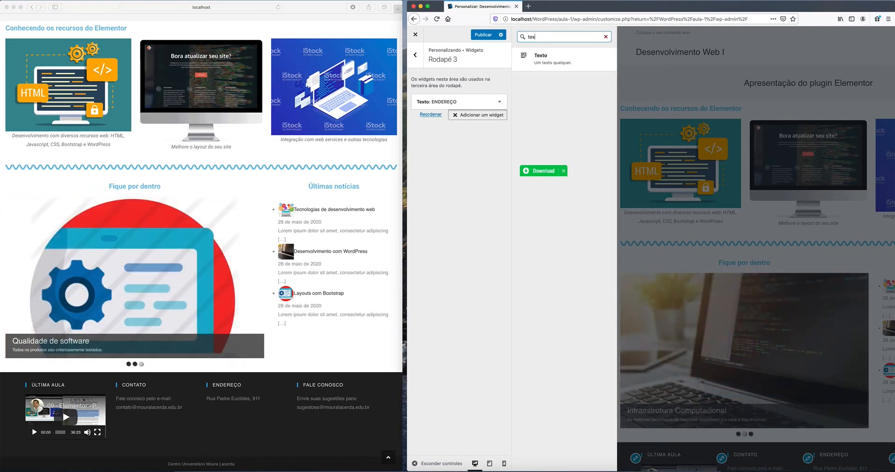
pyautogui.click(557, 59)
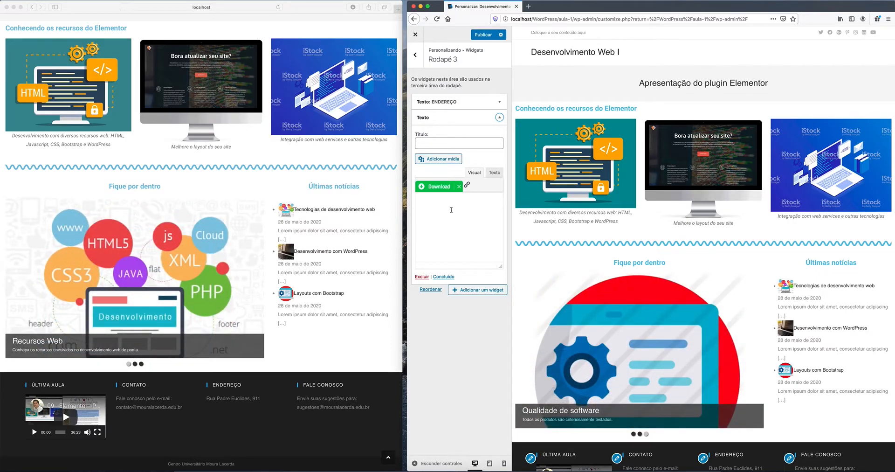
pyautogui.click(451, 231)
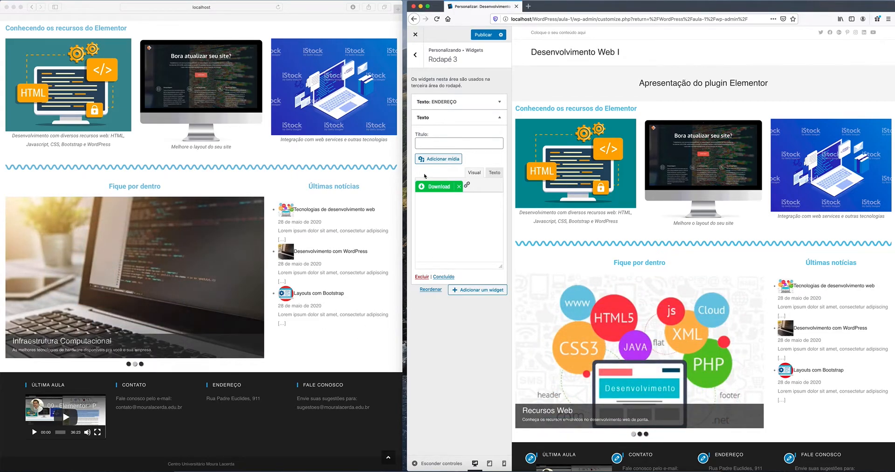
pyautogui.click(422, 277)
pyautogui.click(417, 56)
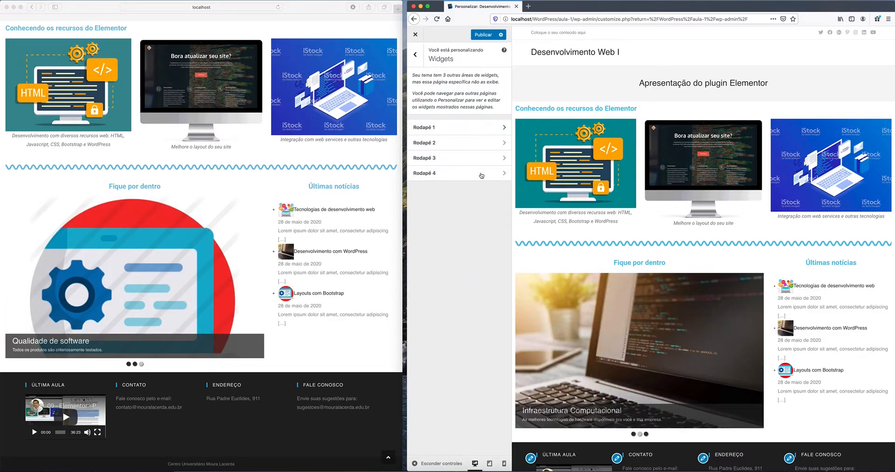
# Step: Check the FALE CONOSCO widget in Rodapé 4 and return to the main sections
pyautogui.click(442, 179)
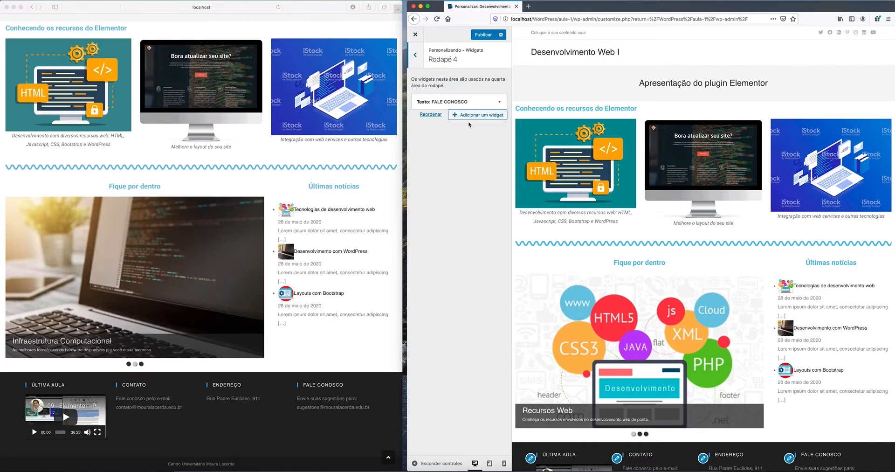
pyautogui.click(415, 56)
pyautogui.click(417, 57)
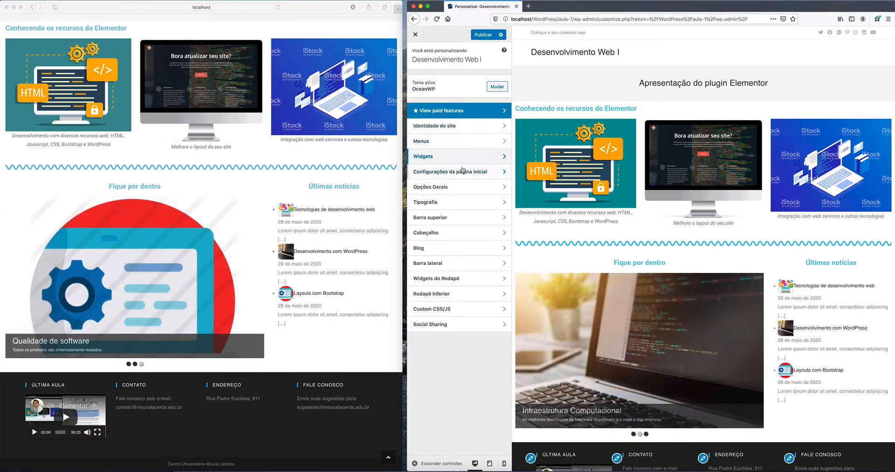
# Step: Glance at the homepage settings, then open the Opções Gerais section
pyautogui.click(462, 172)
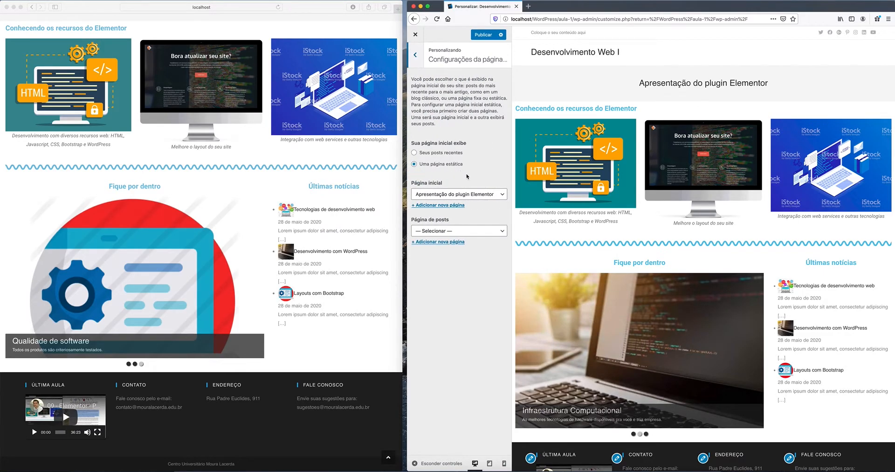
pyautogui.click(415, 55)
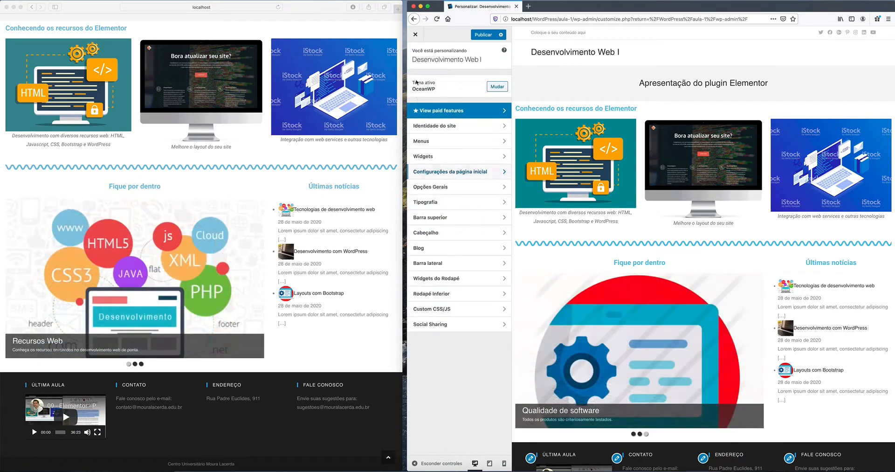
pyautogui.click(446, 173)
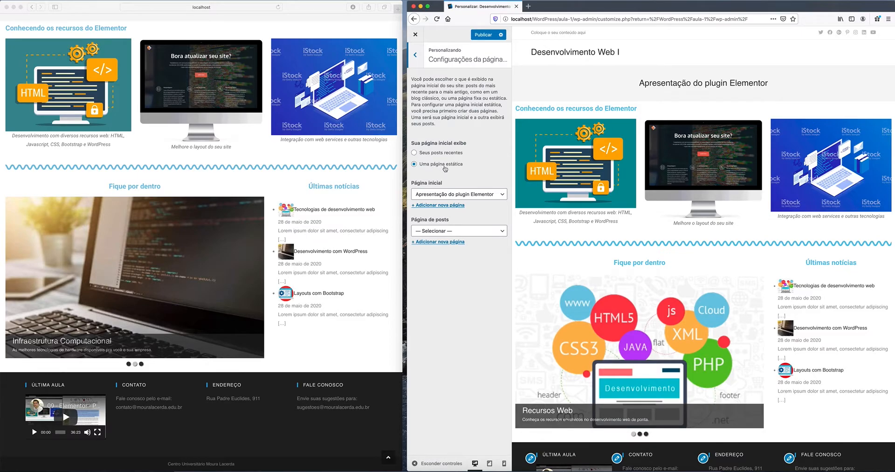
pyautogui.scroll(3, 170, 135)
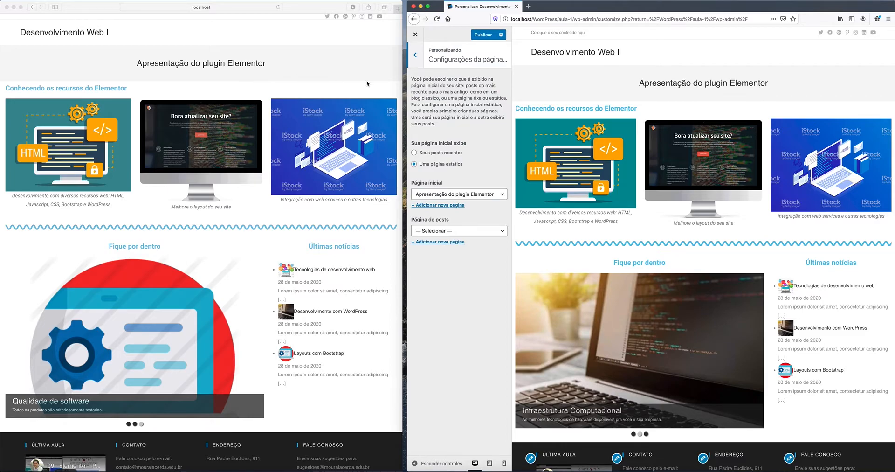
pyautogui.click(412, 56)
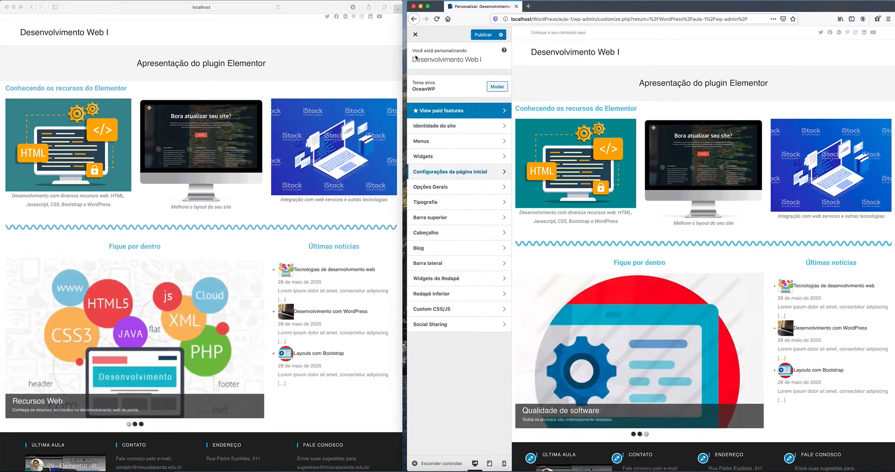
pyautogui.click(443, 188)
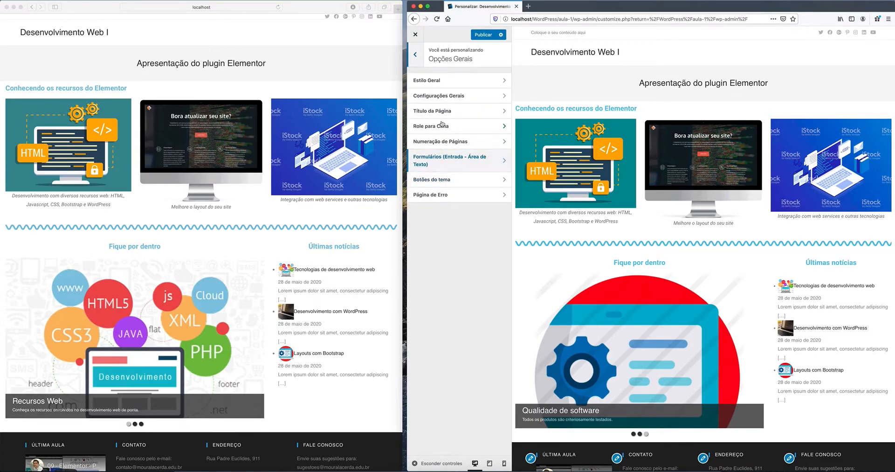
# Step: Review the Rodapé Inferior copyright and color settings, then return to the main list
pyautogui.click(415, 55)
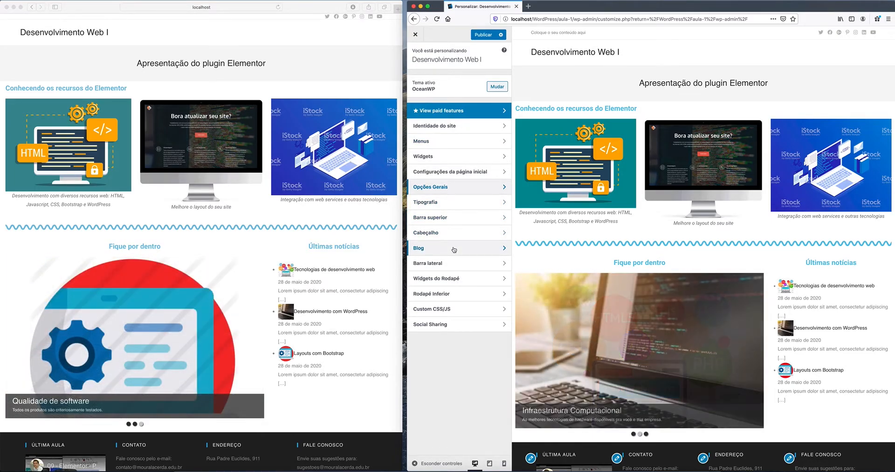
pyautogui.click(431, 293)
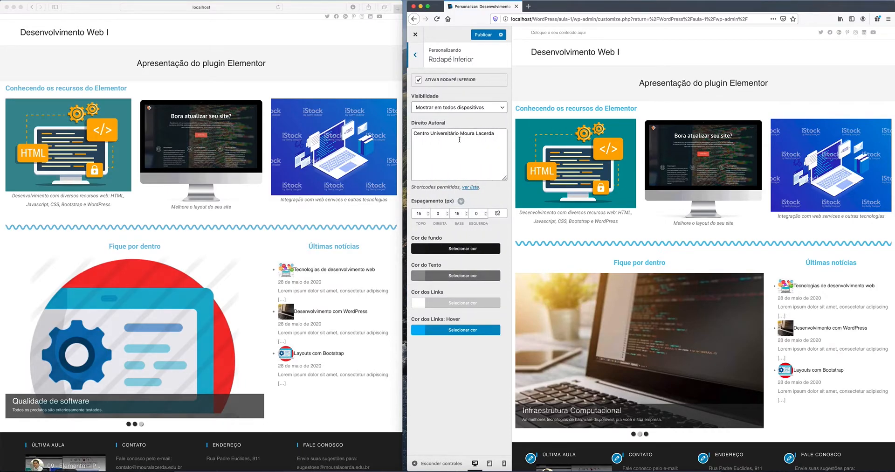
pyautogui.scroll(-2, 165, 423)
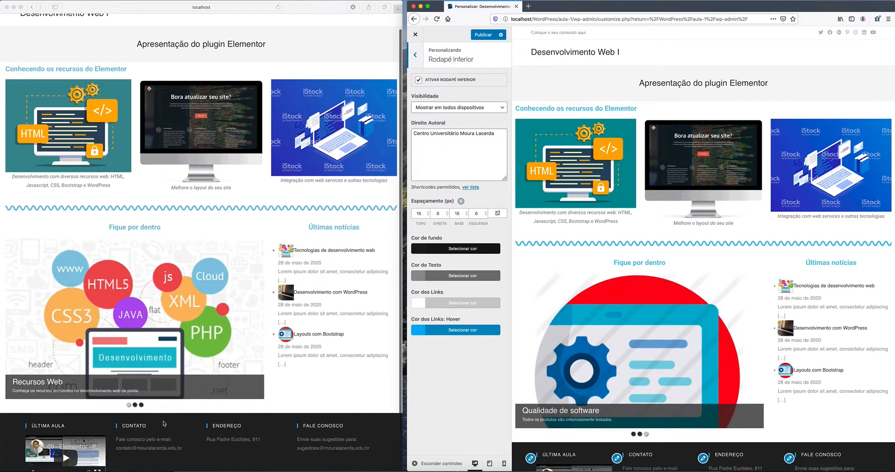
pyautogui.scroll(-3, 165, 423)
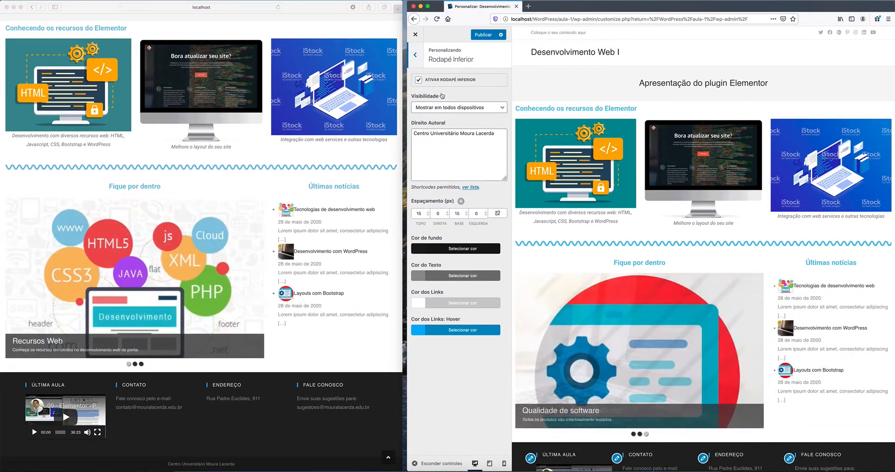
pyautogui.click(415, 56)
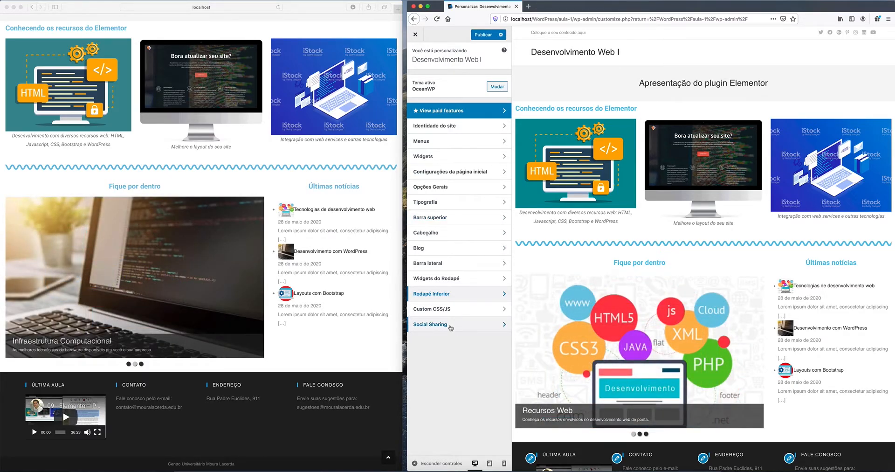
pyautogui.click(450, 328)
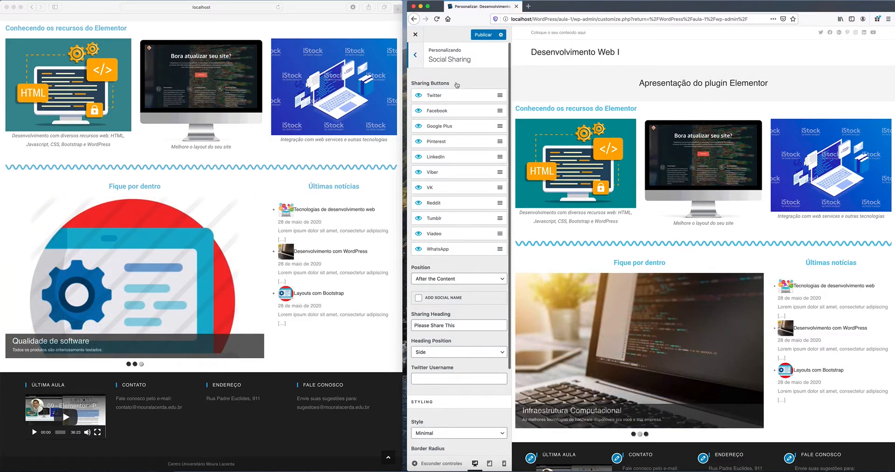
pyautogui.scroll(-5, 457, 237)
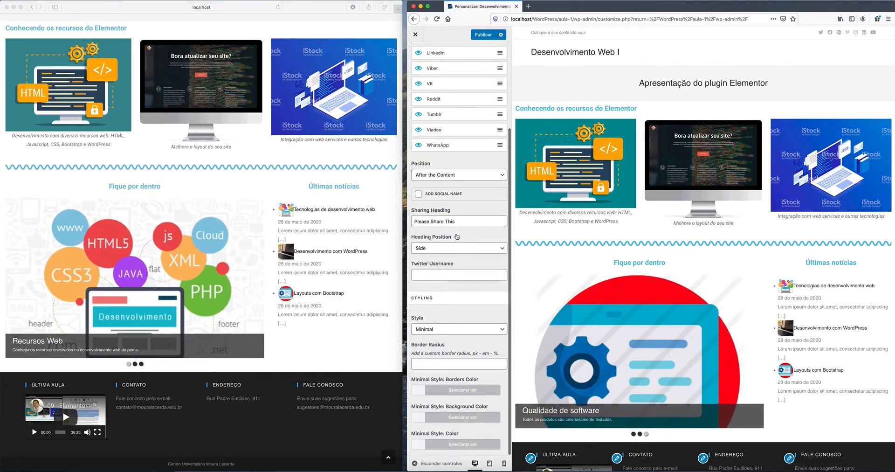
pyautogui.scroll(5, 457, 236)
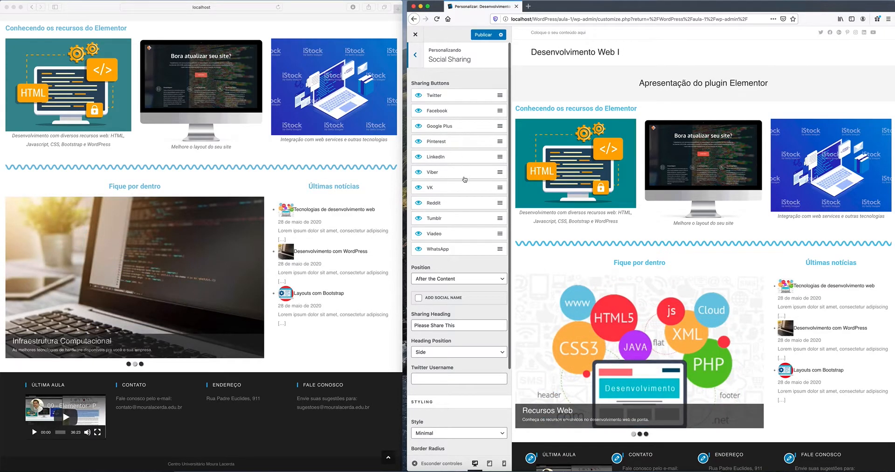
pyautogui.scroll(-5, 466, 179)
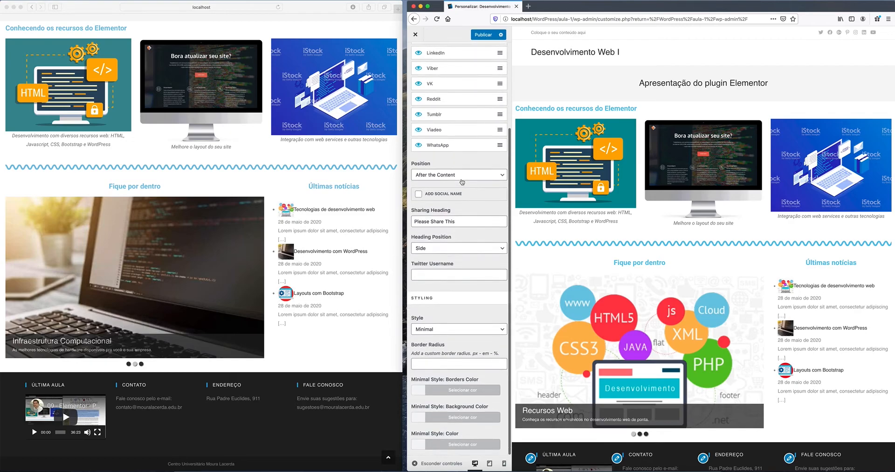
pyautogui.scroll(4, 451, 70)
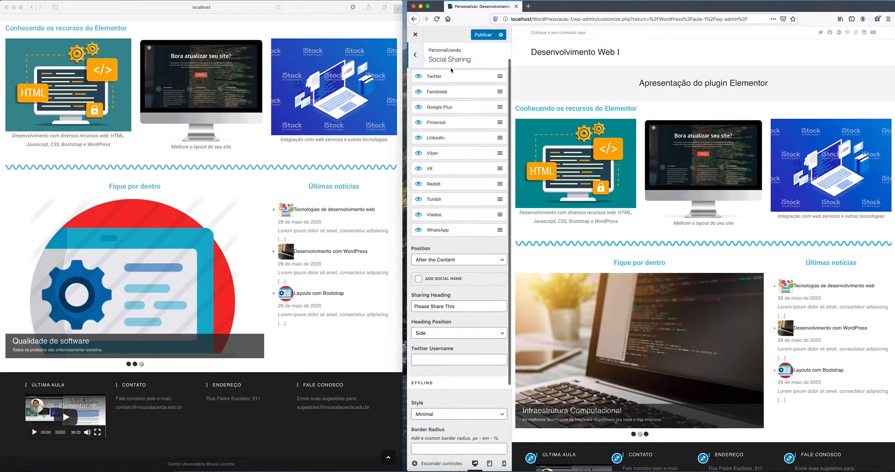
pyautogui.scroll(1, 450, 71)
pyautogui.click(415, 55)
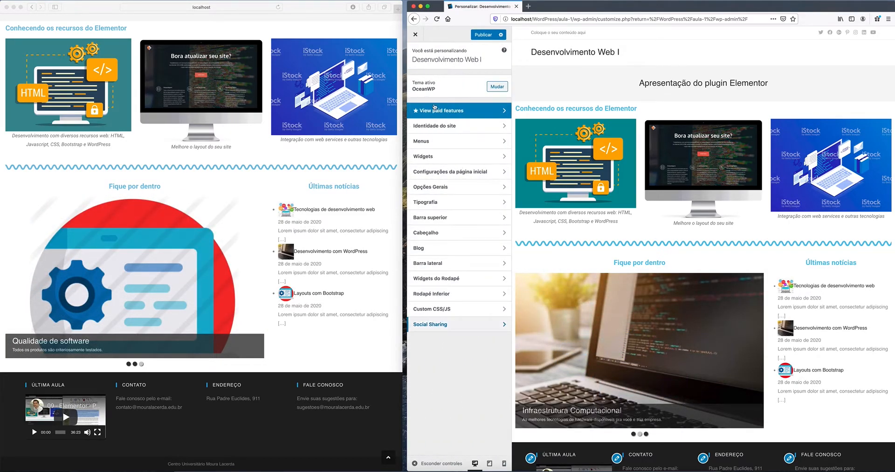
pyautogui.click(448, 309)
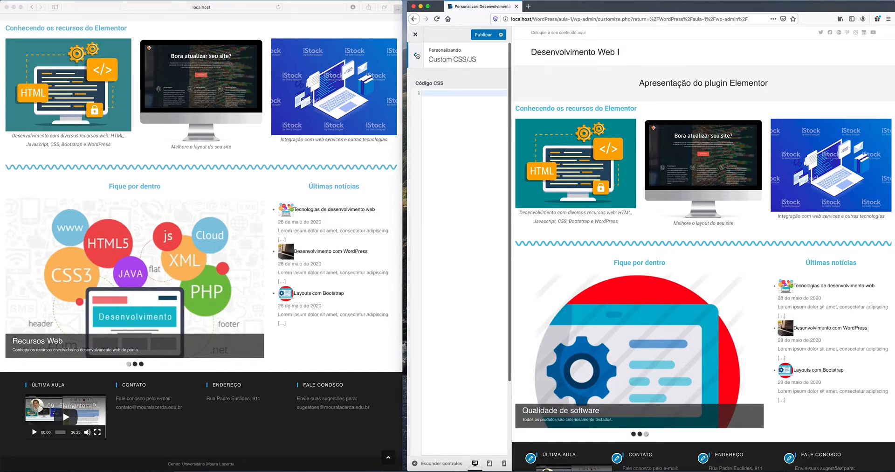
pyautogui.click(416, 55)
pyautogui.click(442, 325)
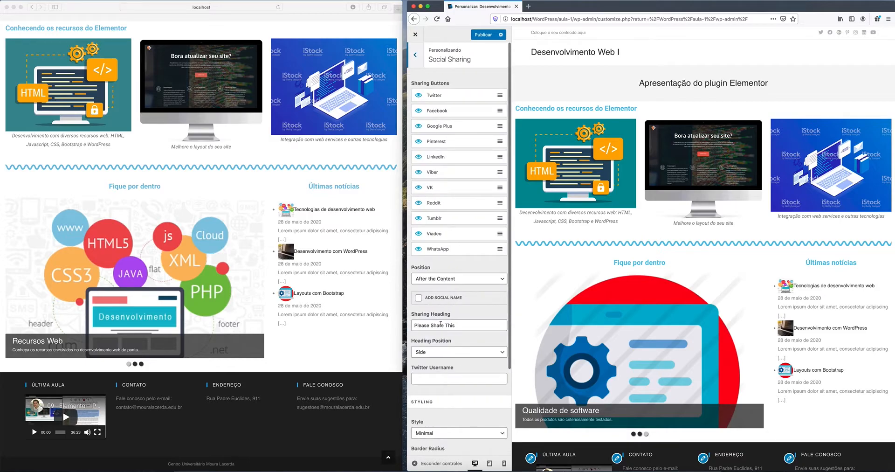
pyautogui.scroll(-3, 480, 305)
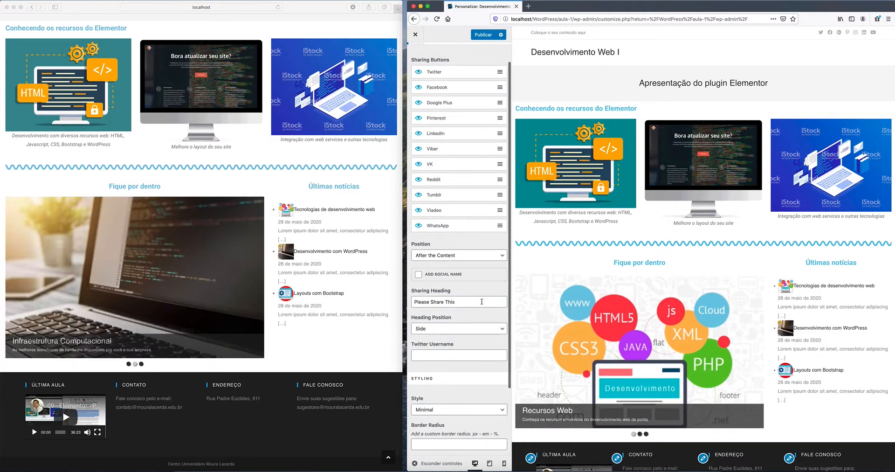
pyautogui.scroll(-2, 482, 301)
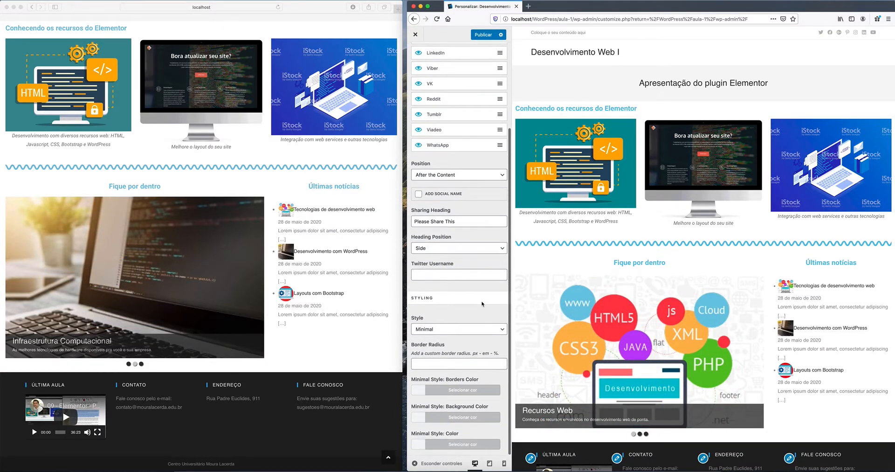
pyautogui.scroll(5, 482, 304)
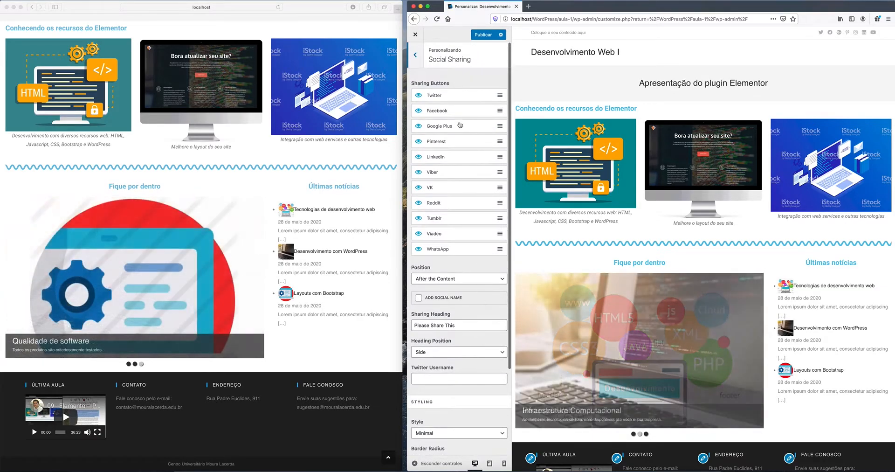
pyautogui.click(416, 57)
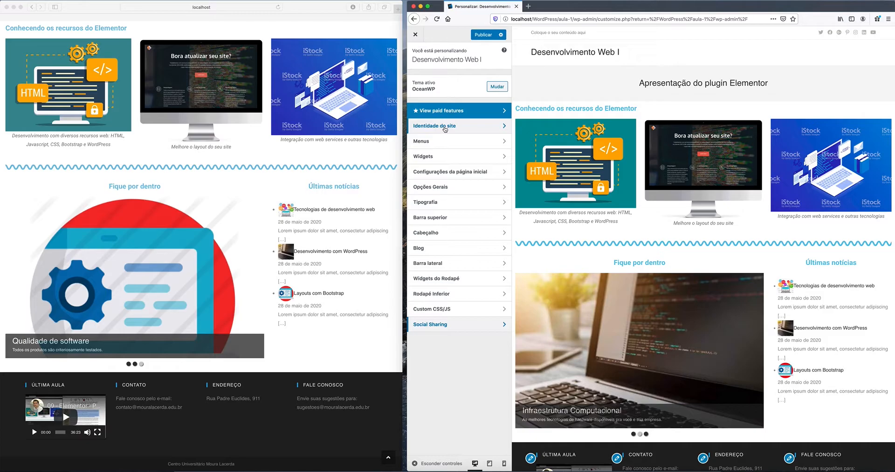
# Step: Browse the Custom CSS/JS, Rodapé Inferior and Widgets do Rodapé sections
pyautogui.click(446, 310)
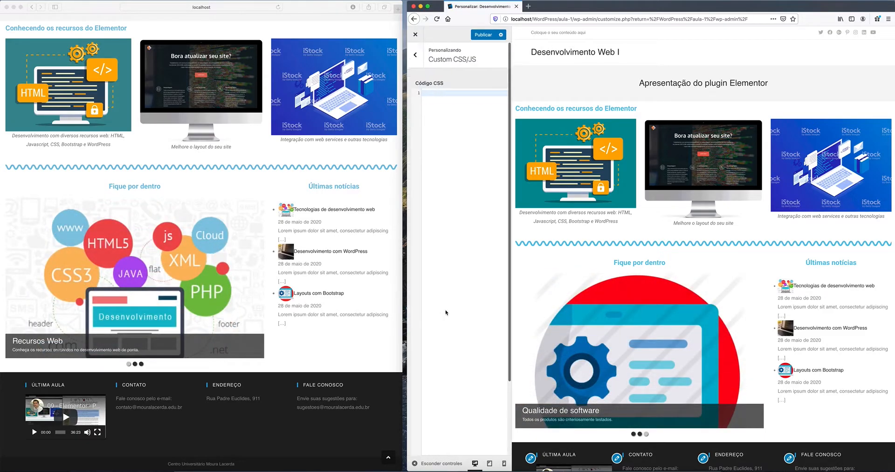
pyautogui.click(415, 56)
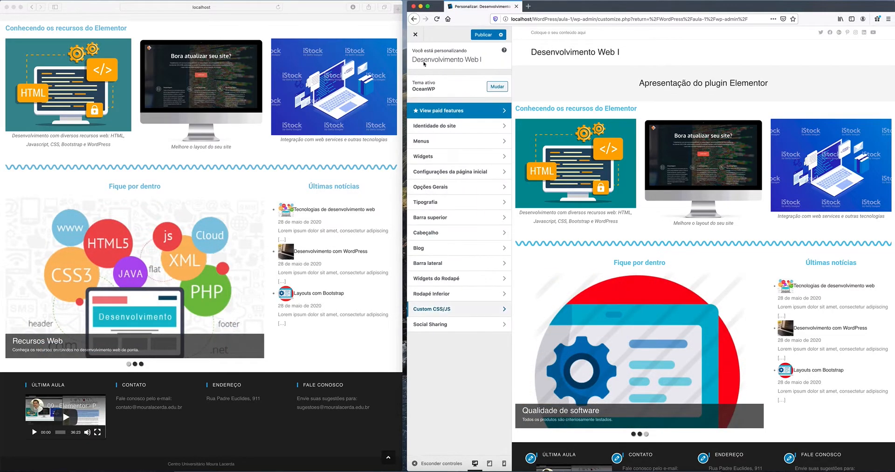
pyautogui.click(458, 296)
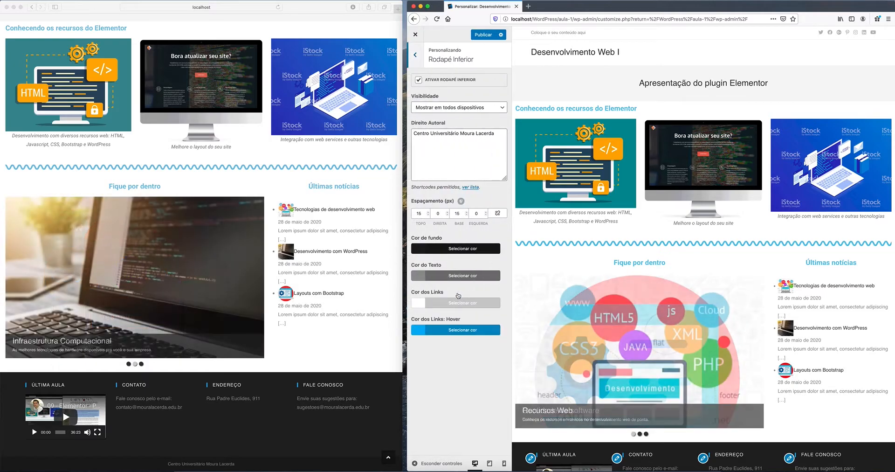
pyautogui.click(420, 58)
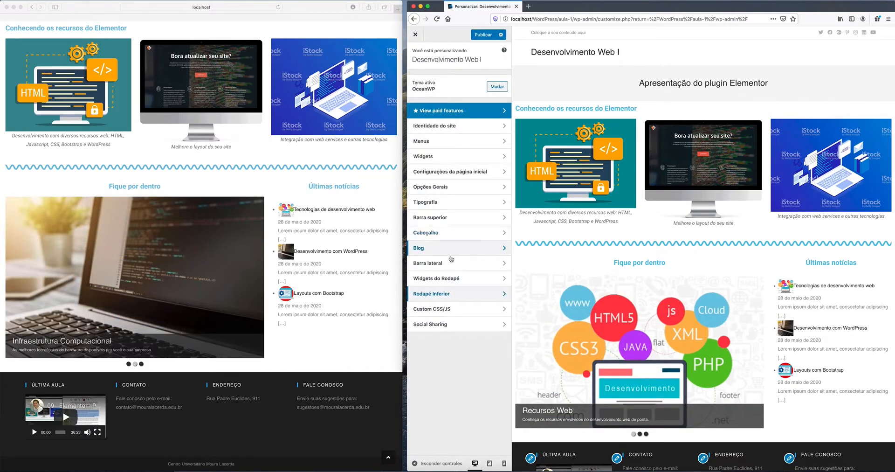
pyautogui.click(455, 278)
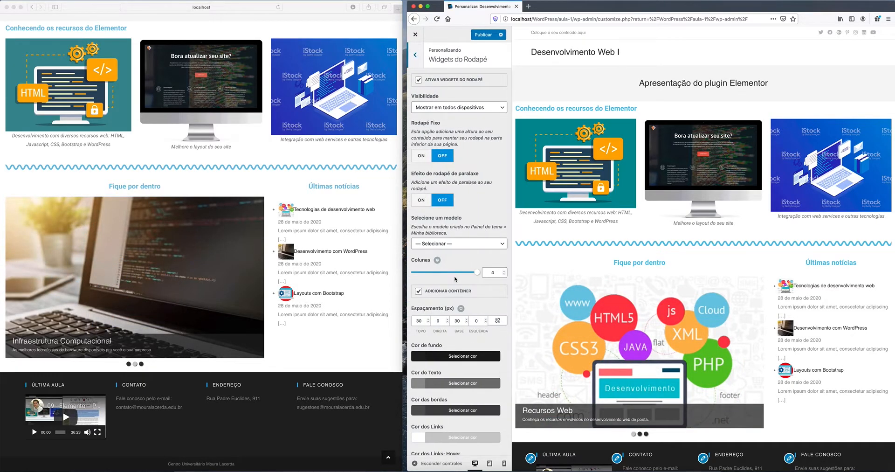
pyautogui.scroll(-2, 459, 270)
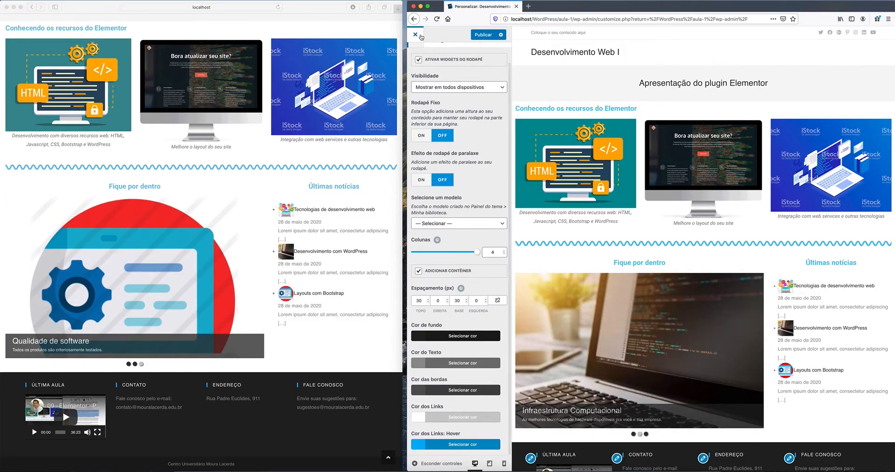
pyautogui.scroll(2, 445, 87)
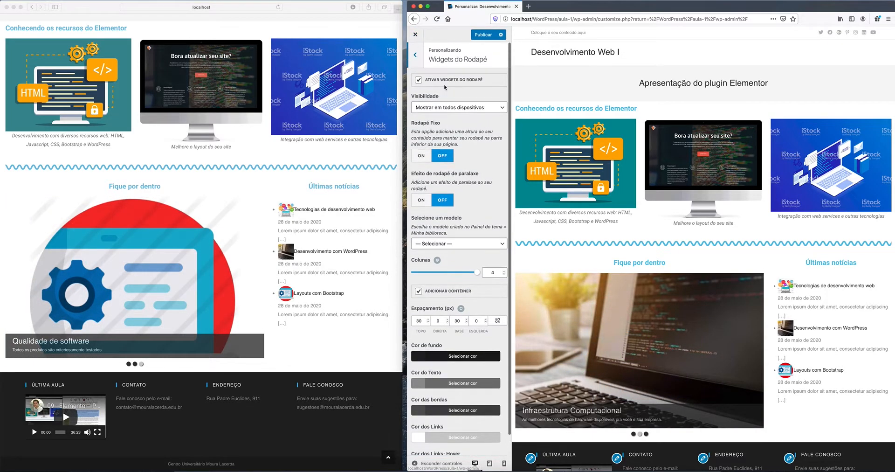
pyautogui.click(418, 56)
# Step: Browse Barra lateral and Blog, then open the Cabeçalho header section
pyautogui.click(447, 264)
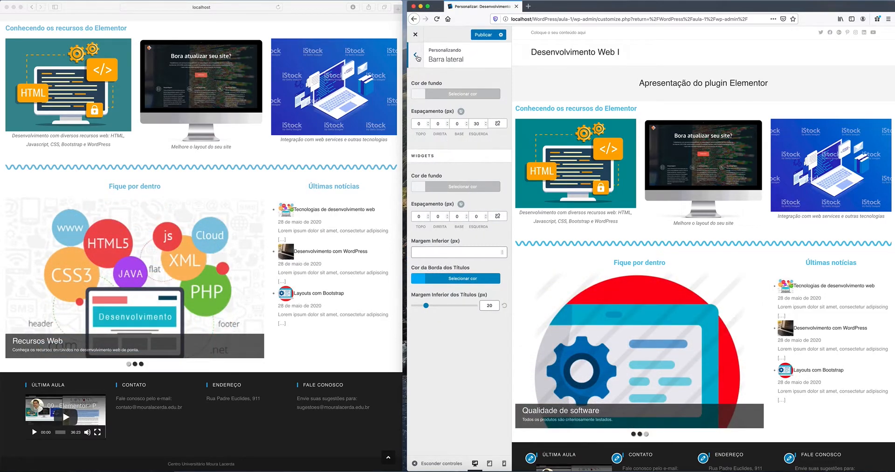
pyautogui.click(418, 56)
pyautogui.click(447, 248)
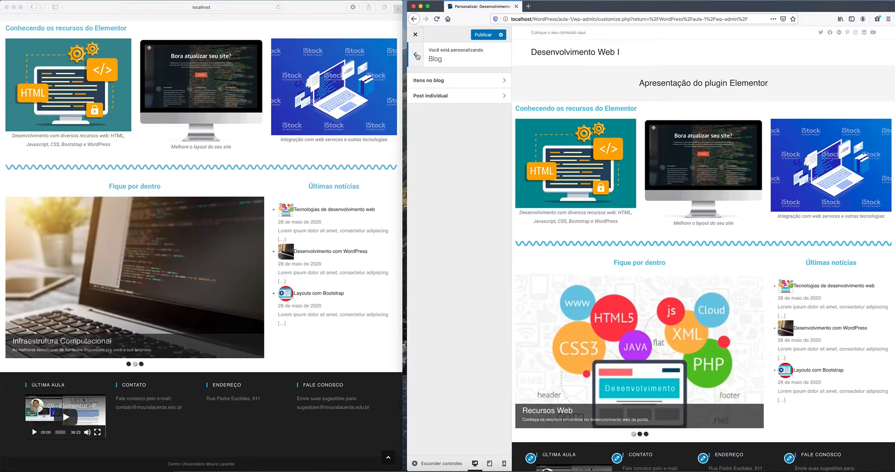
pyautogui.click(415, 55)
pyautogui.click(445, 231)
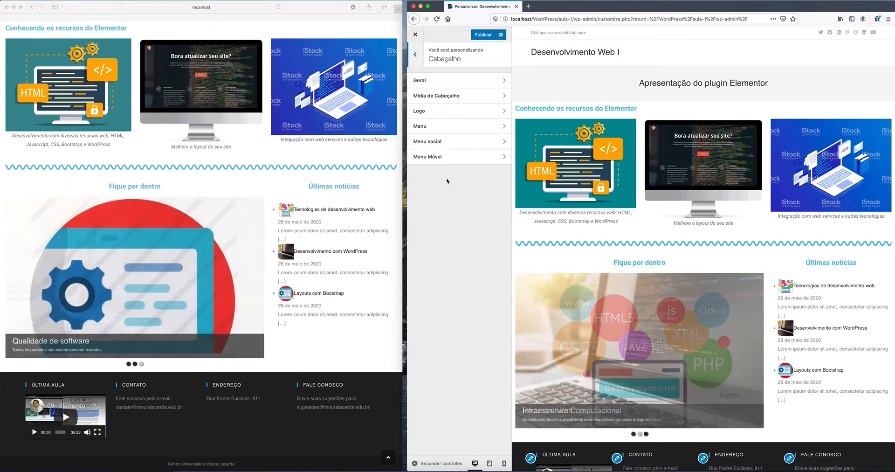
pyautogui.click(417, 56)
pyautogui.click(443, 234)
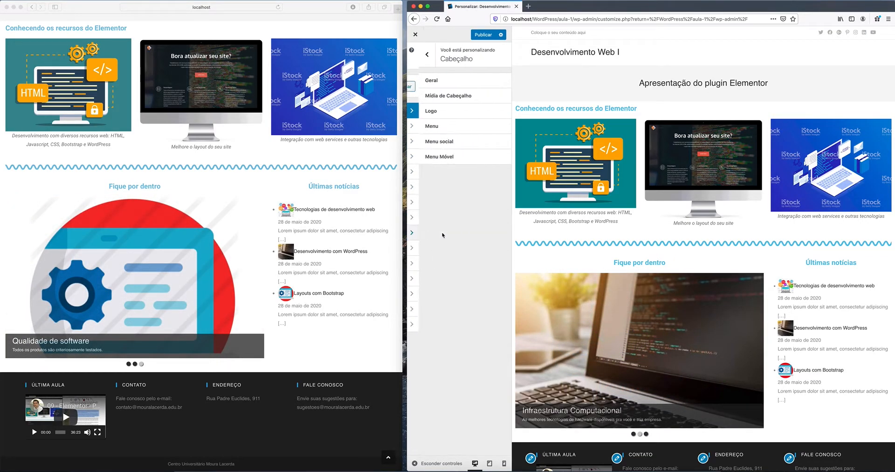
pyautogui.click(434, 144)
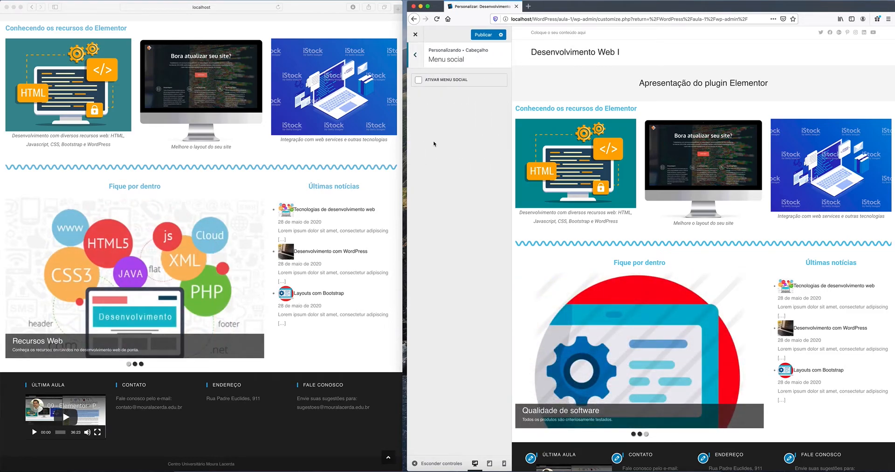
pyautogui.click(416, 57)
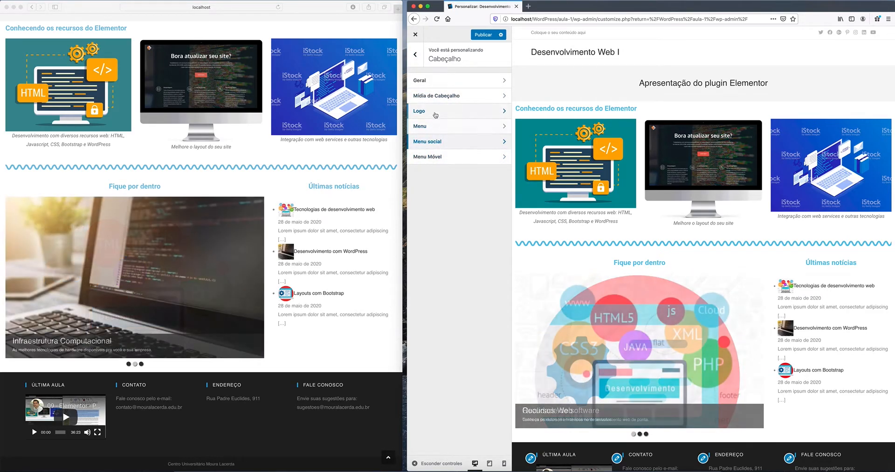
pyautogui.click(441, 97)
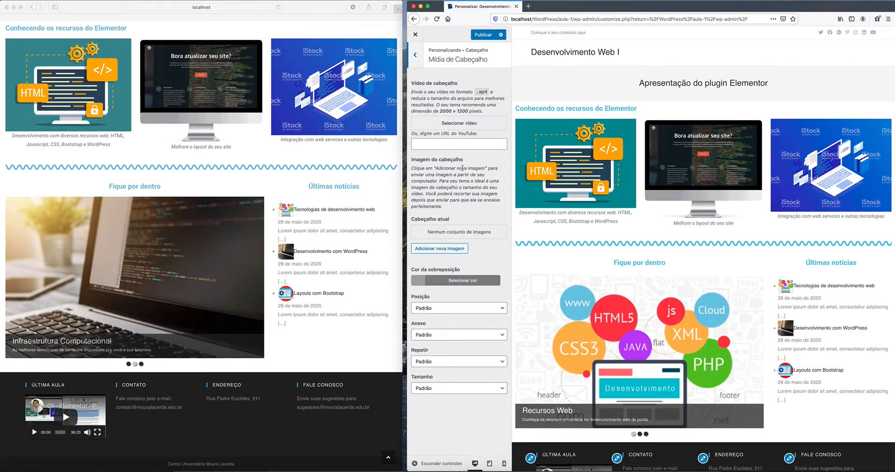
pyautogui.click(413, 57)
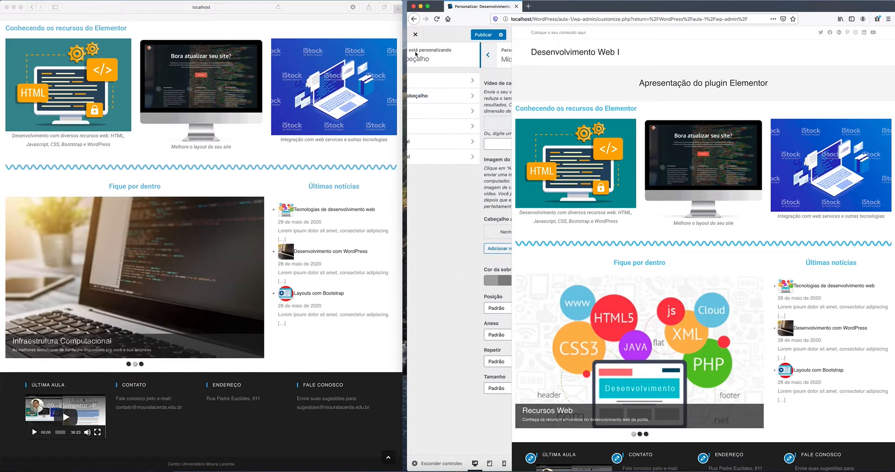
pyautogui.click(429, 82)
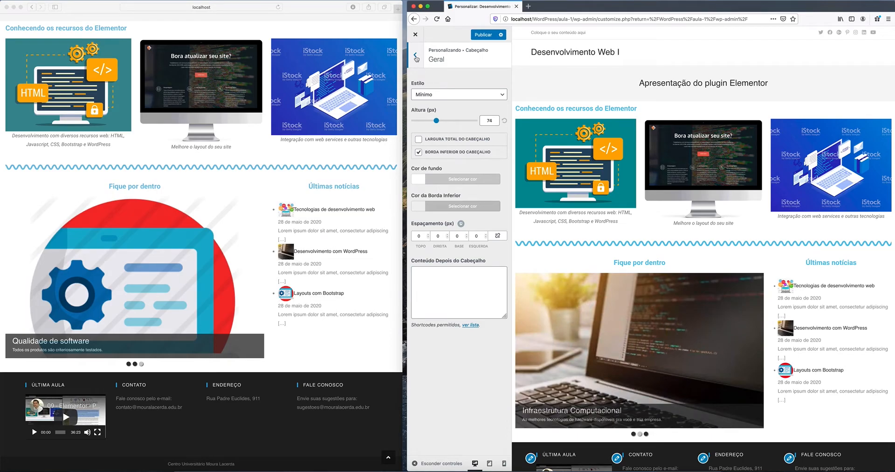
pyautogui.click(415, 56)
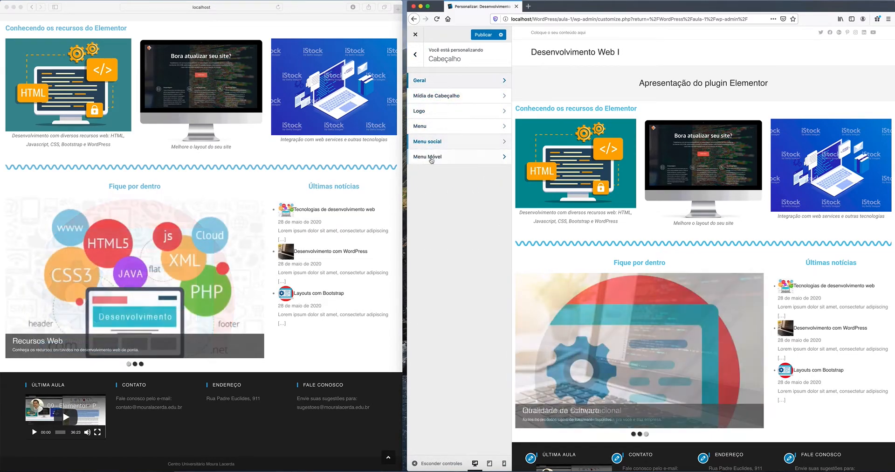
pyautogui.click(435, 142)
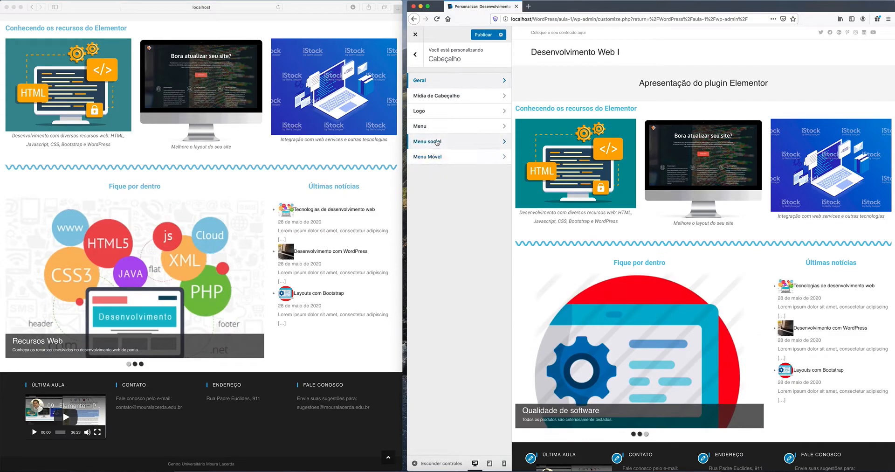
pyautogui.click(416, 56)
pyautogui.click(443, 157)
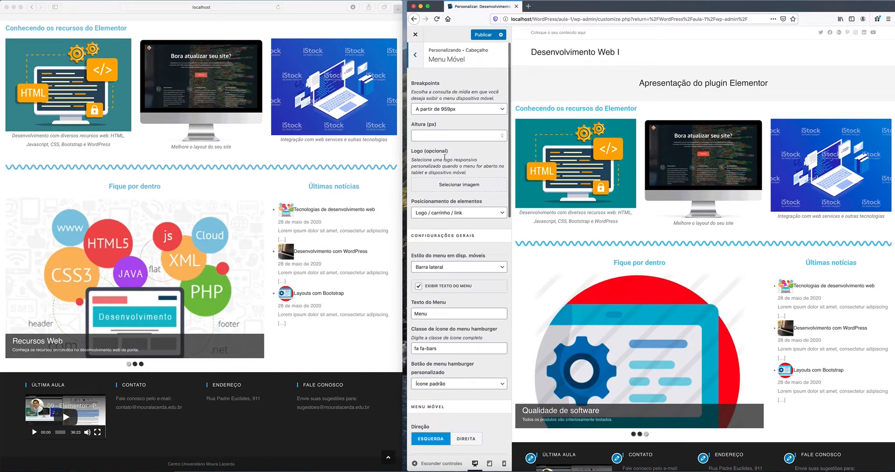
pyautogui.scroll(-10, 445, 157)
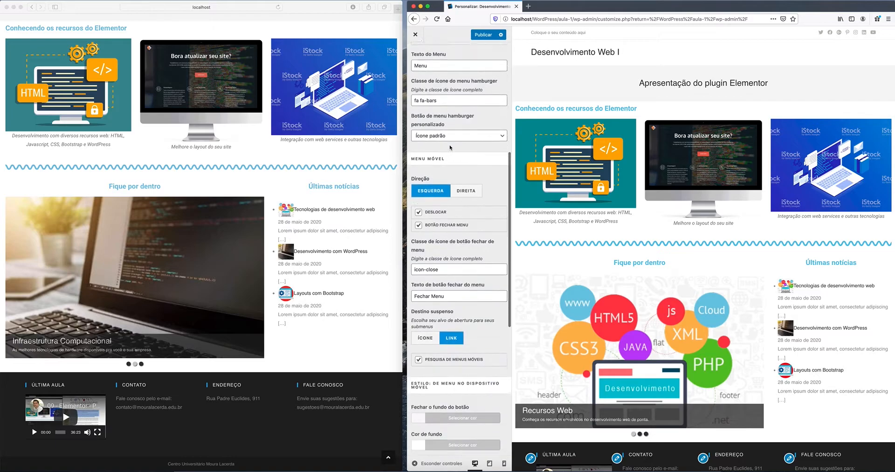
pyautogui.scroll(10, 421, 51)
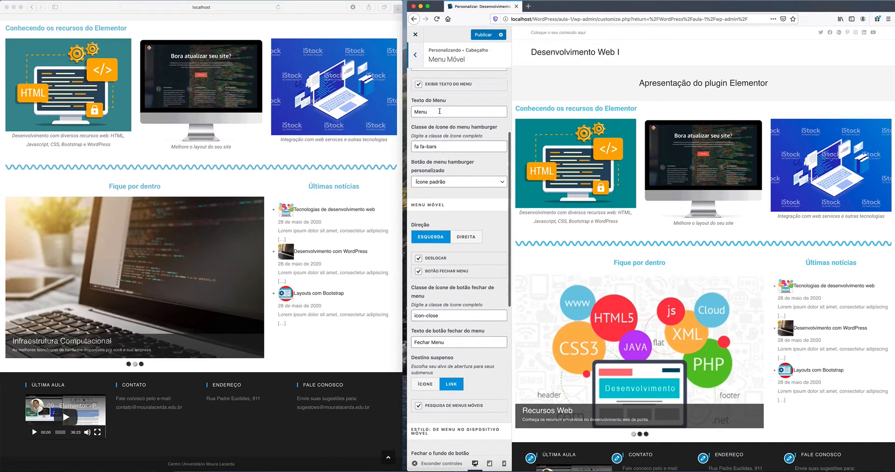
pyautogui.click(415, 56)
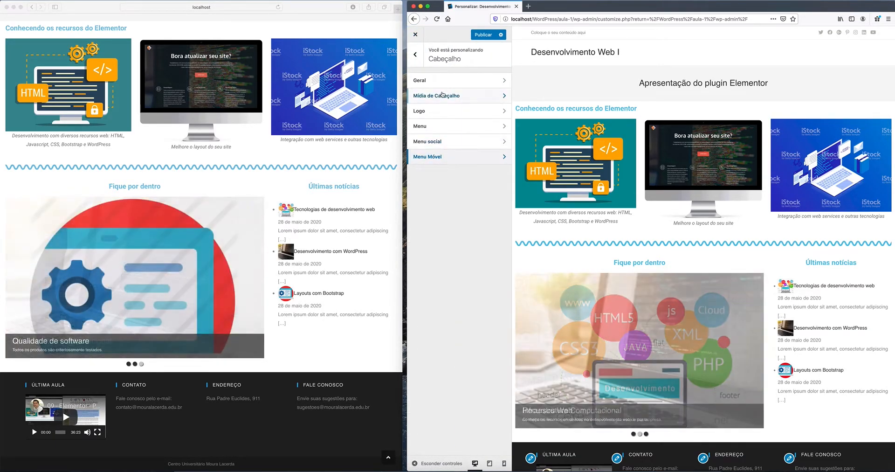
pyautogui.click(442, 82)
pyautogui.click(417, 55)
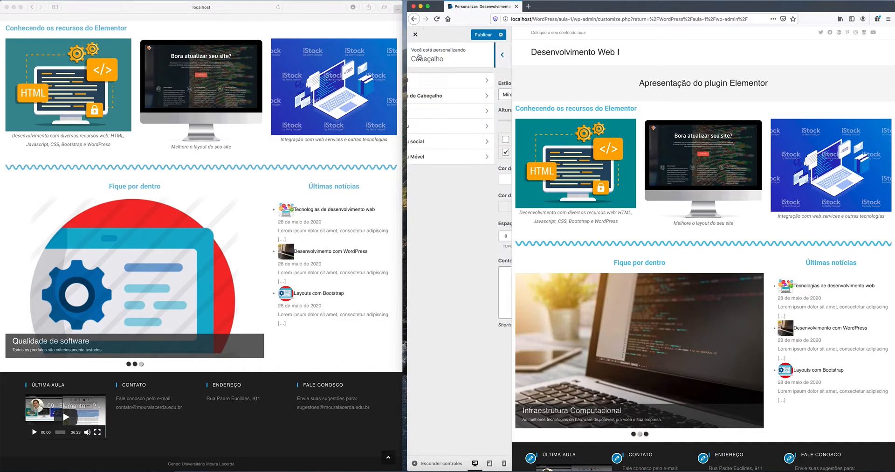
pyautogui.click(431, 96)
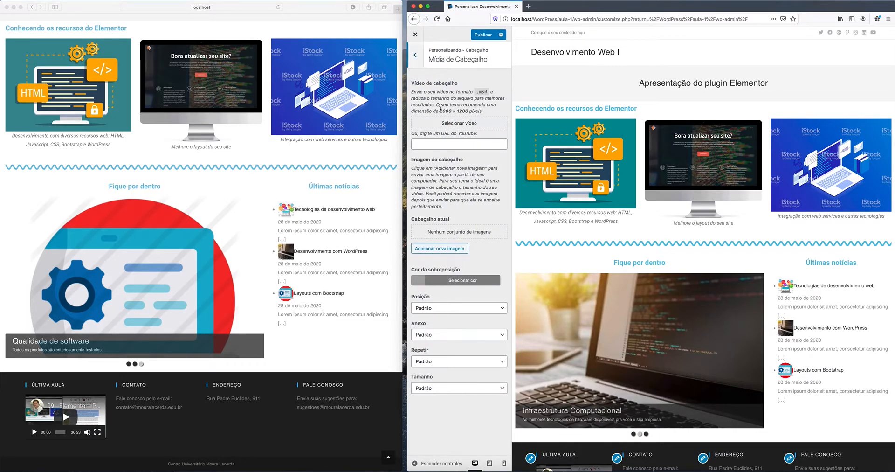
pyautogui.click(416, 56)
pyautogui.click(418, 56)
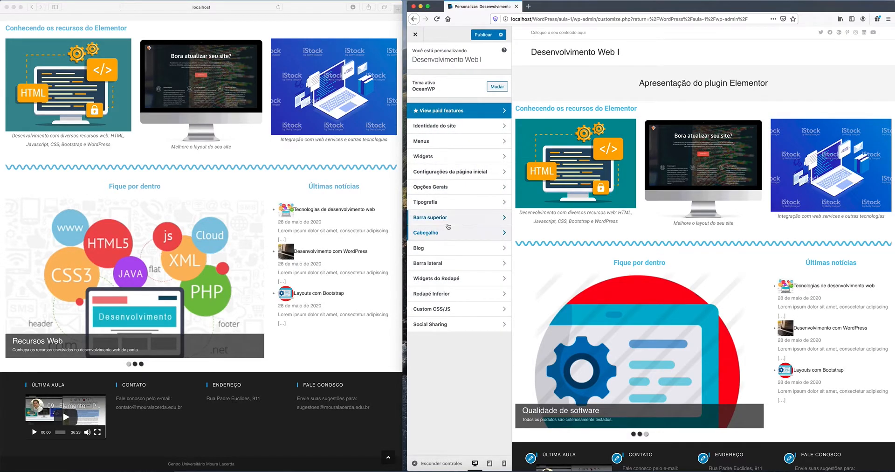
# Step: Peek at the Barra superior and its Redes Sociais settings, then back out
pyautogui.click(438, 220)
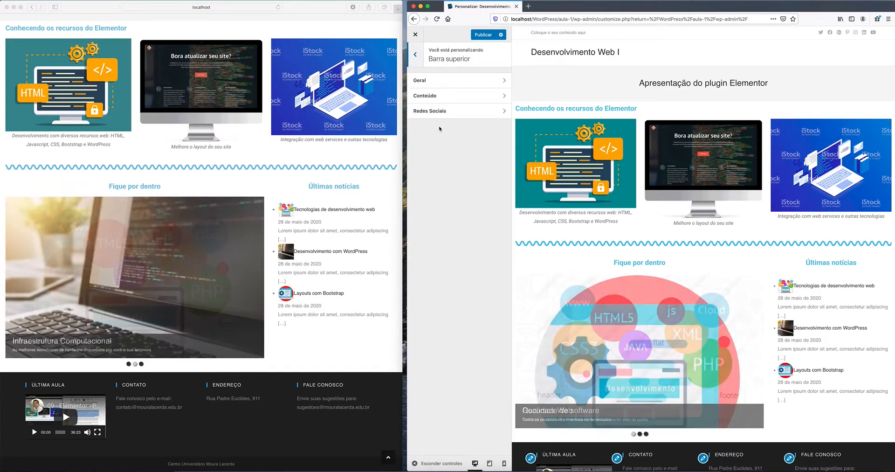
pyautogui.click(438, 111)
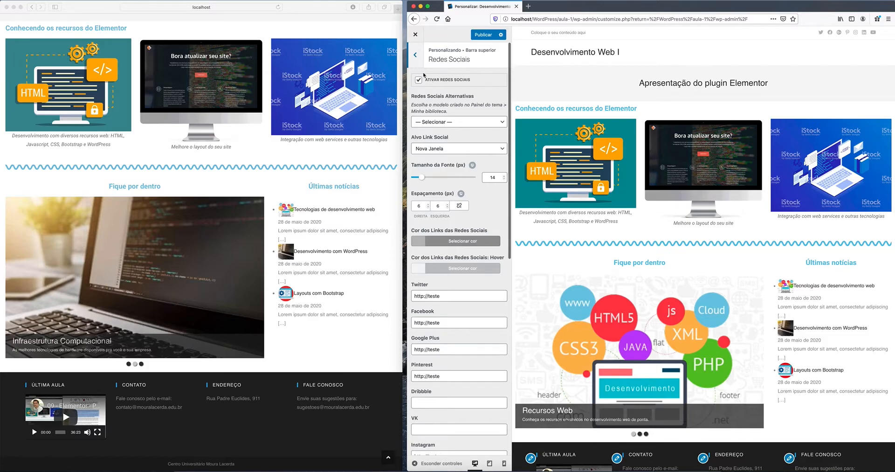
pyautogui.click(419, 60)
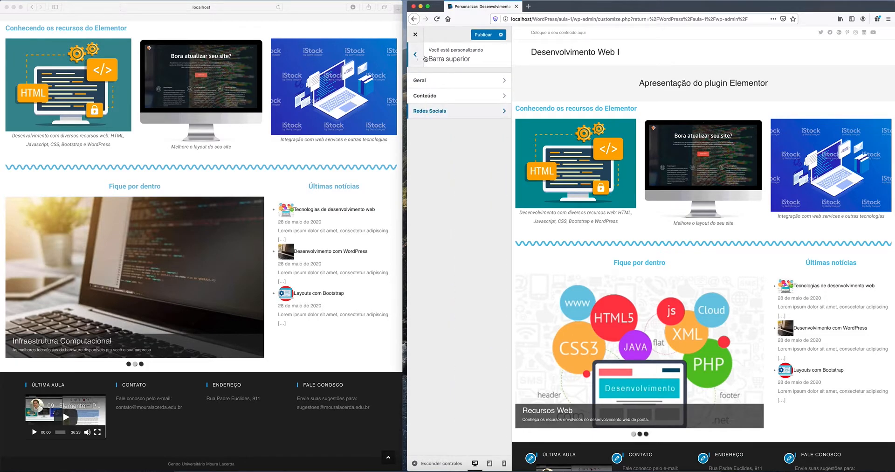
pyautogui.click(419, 57)
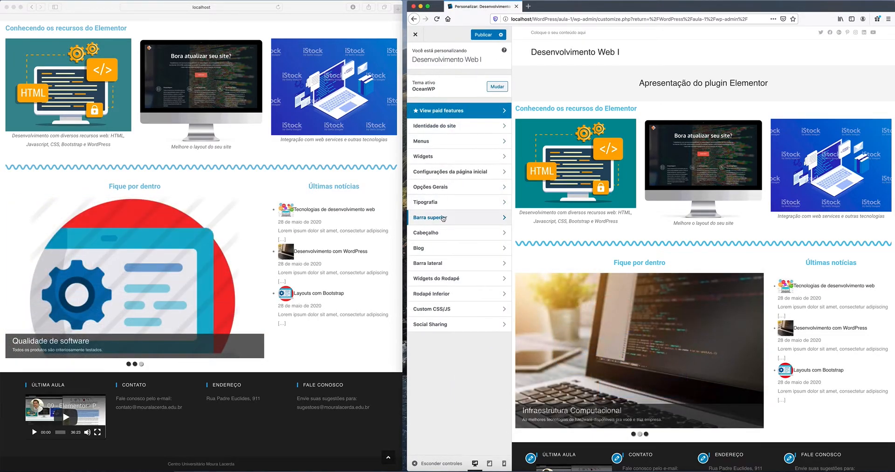
pyautogui.click(462, 219)
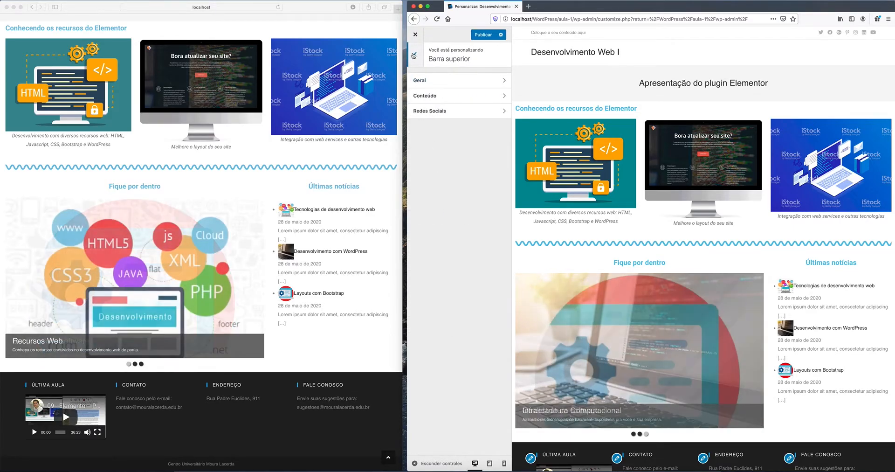
pyautogui.click(415, 55)
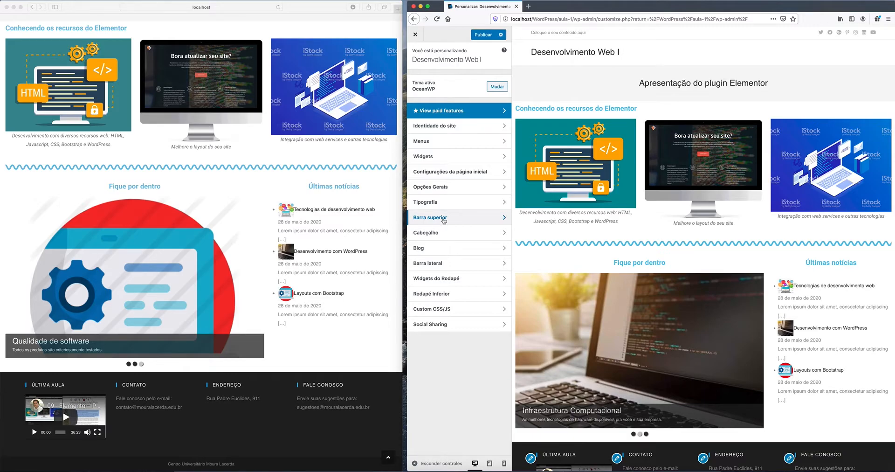
# Step: Reopen Barra superior > Redes Sociais and scroll through the Twitter to Email link fields
pyautogui.click(443, 219)
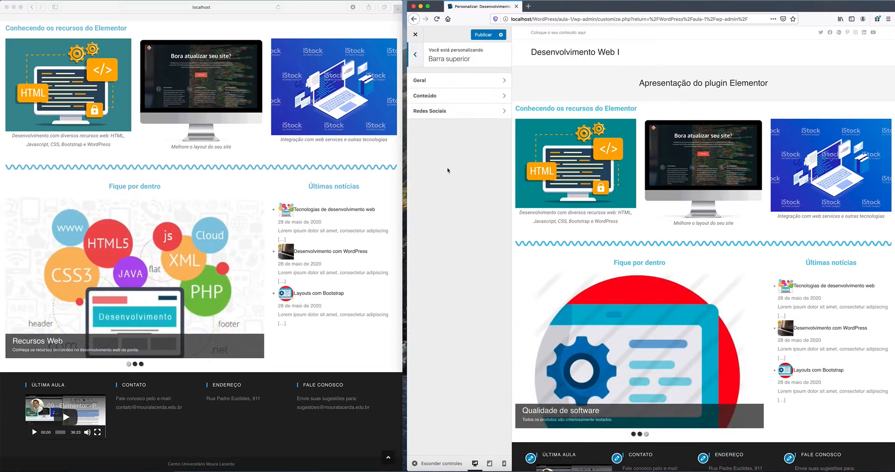
pyautogui.click(456, 112)
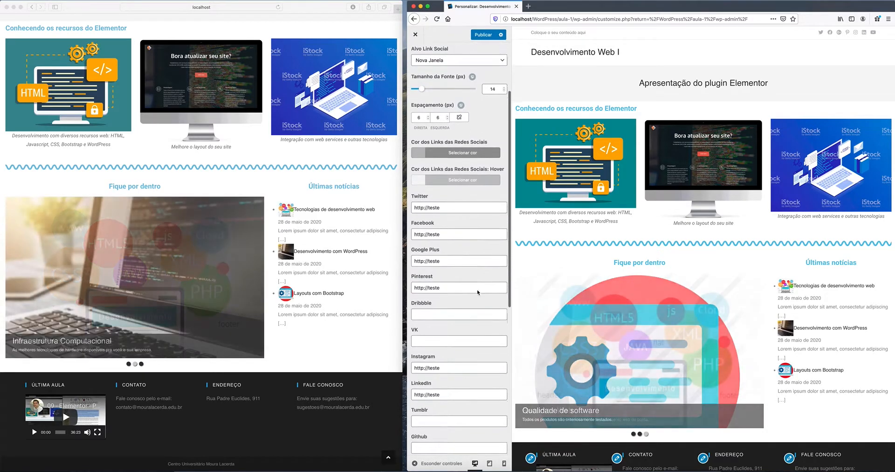
pyautogui.scroll(-5, 460, 215)
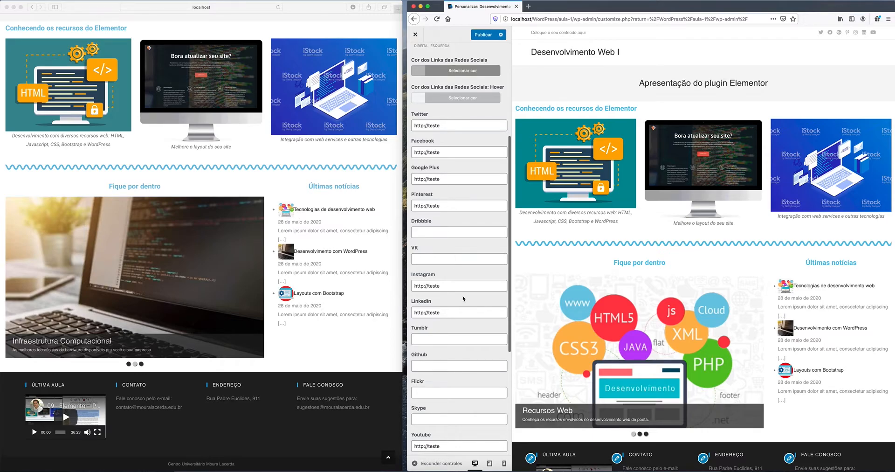
pyautogui.scroll(-5, 463, 296)
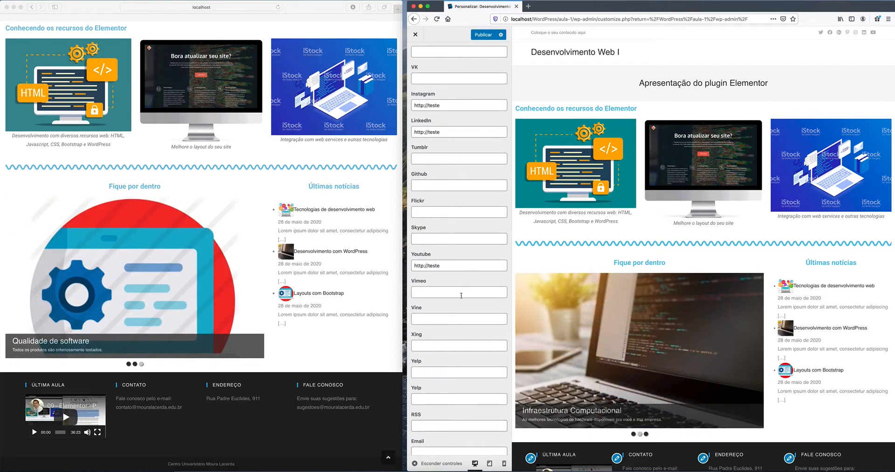
pyautogui.scroll(3, 363, 61)
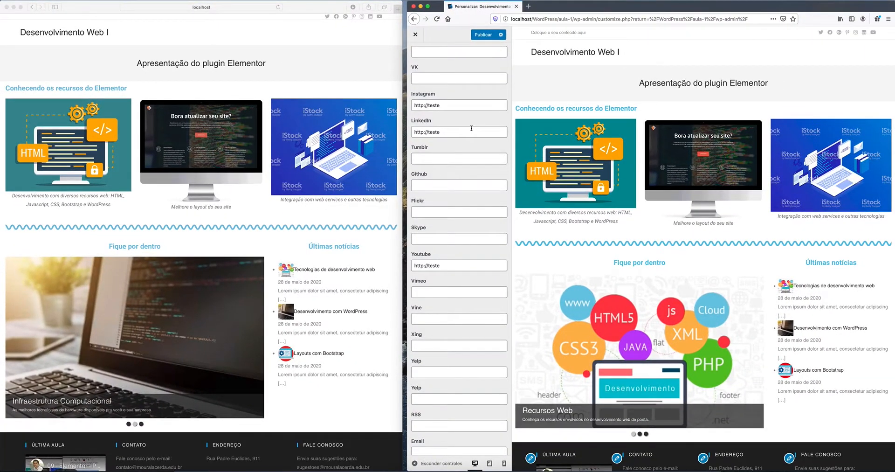
# Step: Cancel leaving the Customizer to keep unsaved changes, returning to the root panel
pyautogui.click(415, 35)
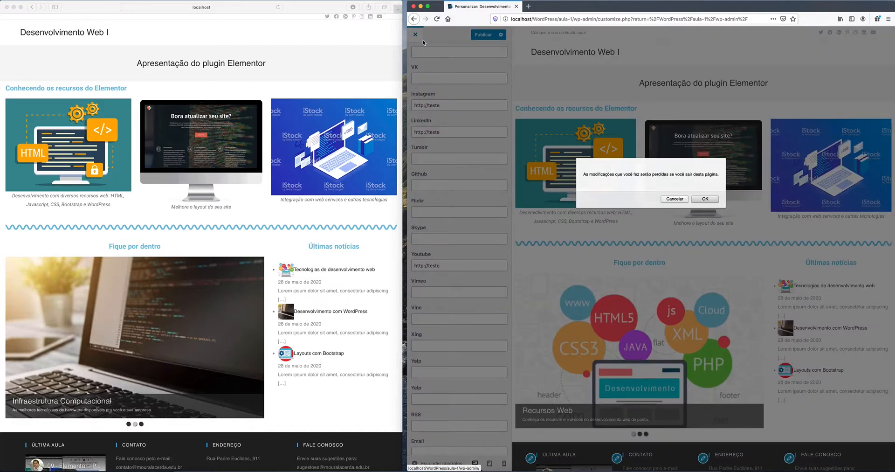
pyautogui.click(675, 199)
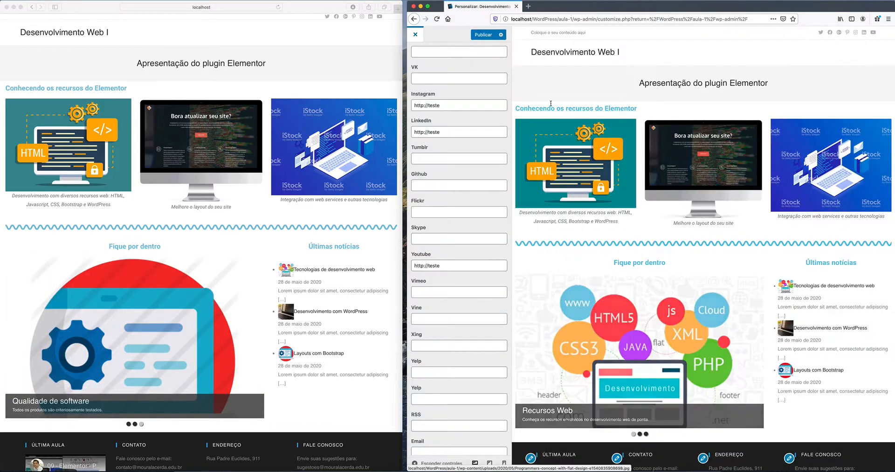
pyautogui.scroll(5, 470, 63)
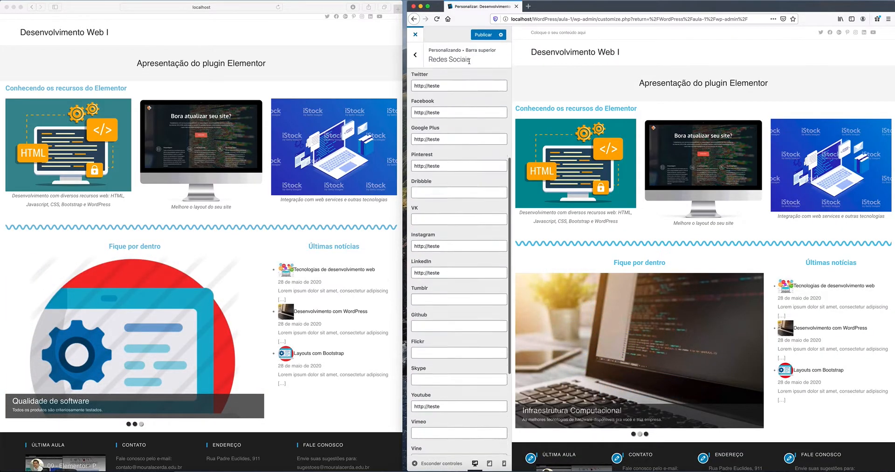
pyautogui.click(416, 56)
pyautogui.click(416, 56)
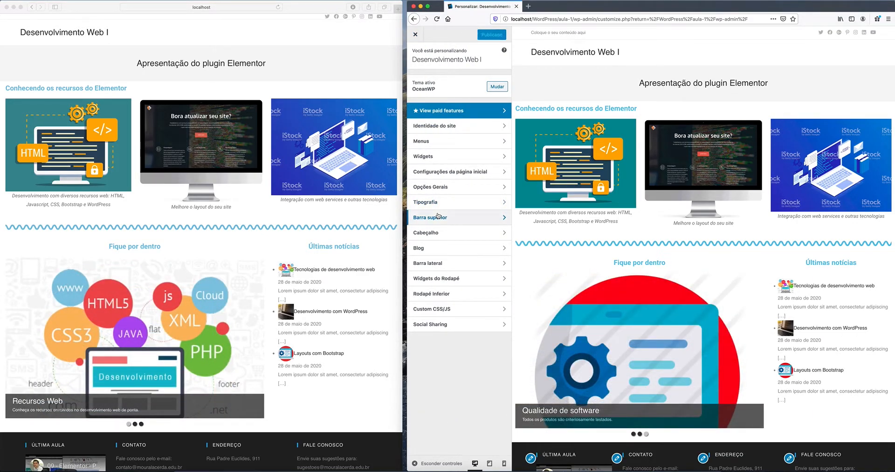
# Step: Reload the live site and close the Customizer back to the dashboard
pyautogui.scroll(1, 215, 65)
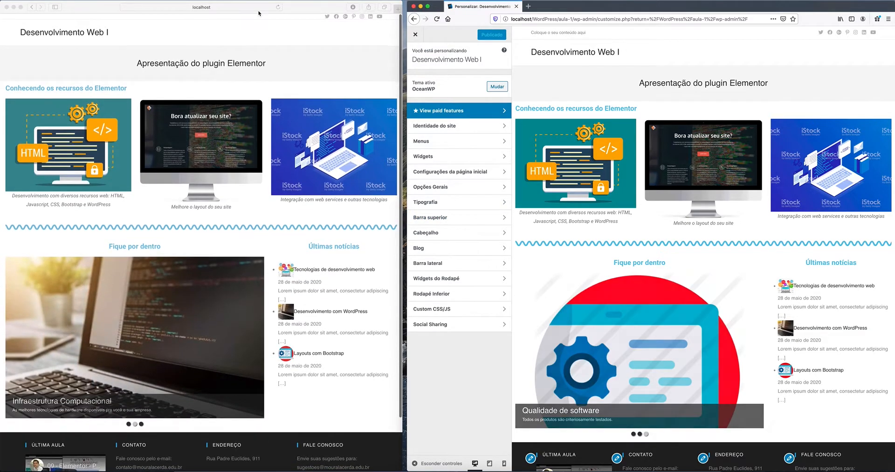
pyautogui.click(278, 7)
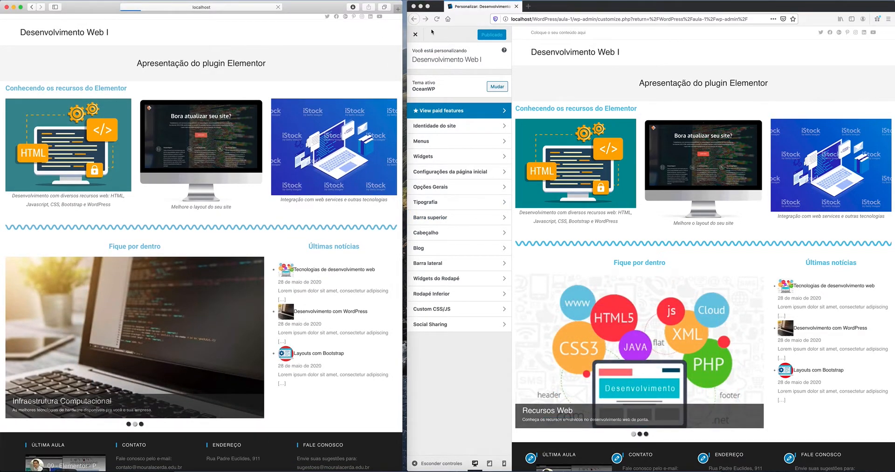
pyautogui.click(415, 35)
pyautogui.click(416, 35)
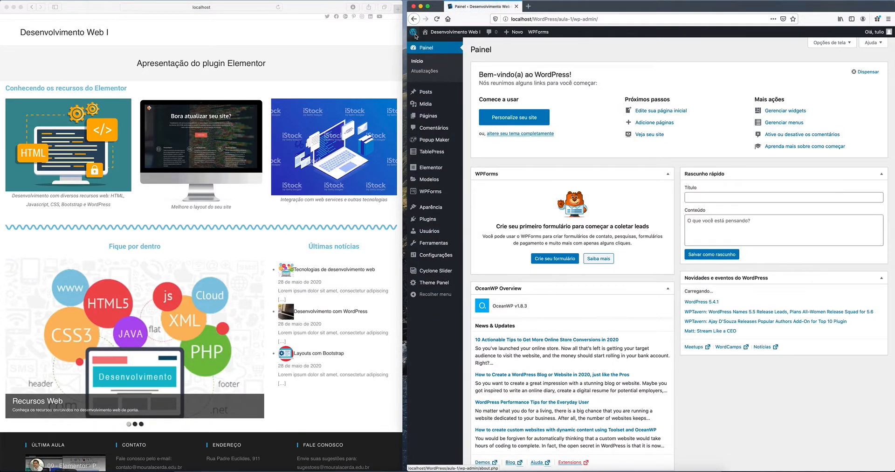
# Step: Go to Installed Plugins and open TablePress's empty Todas as Tabelas page
pyautogui.scroll(-3, 326, 99)
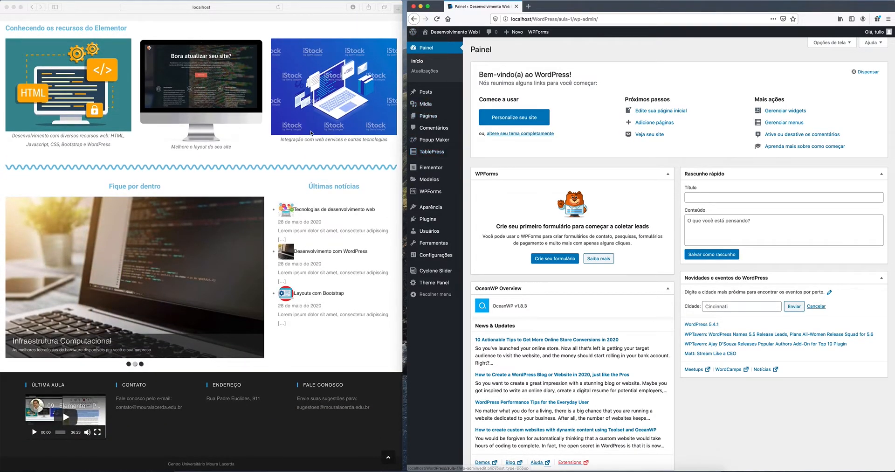
pyautogui.scroll(3, 314, 134)
pyautogui.moveTo(438, 157)
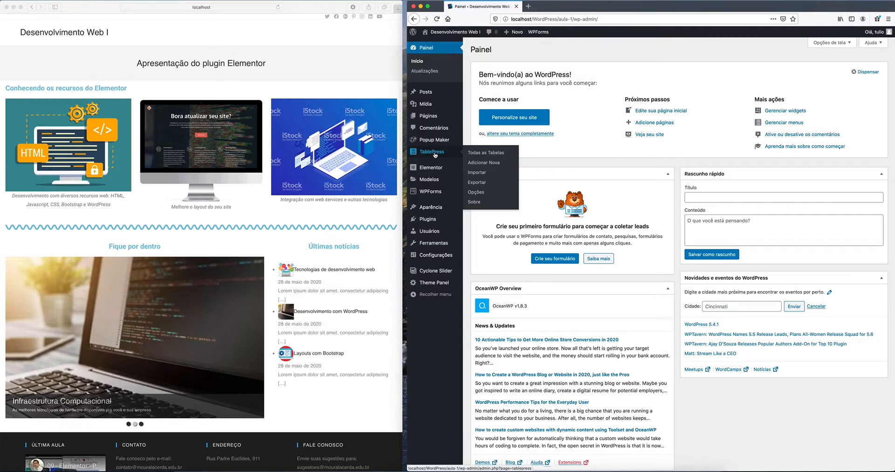
pyautogui.moveTo(428, 222)
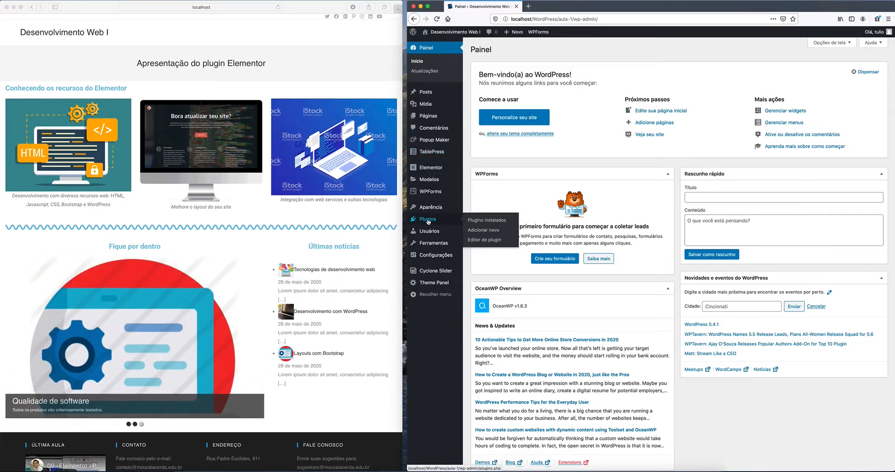
pyautogui.click(427, 222)
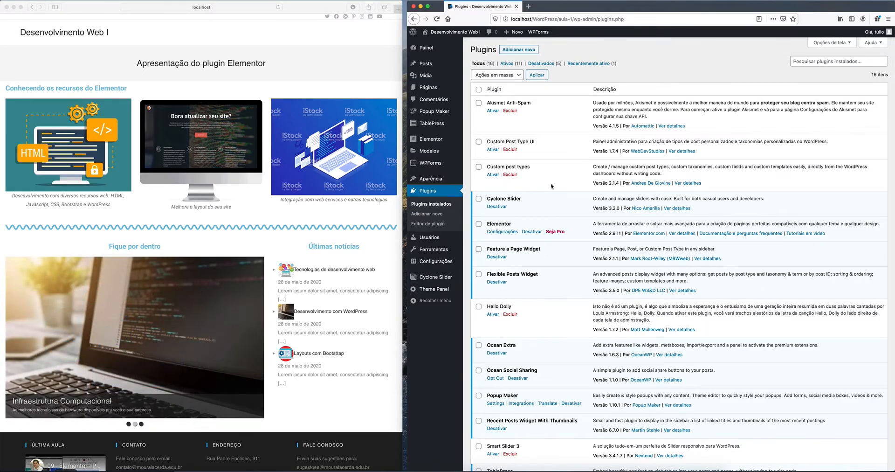
pyautogui.scroll(-5, 552, 186)
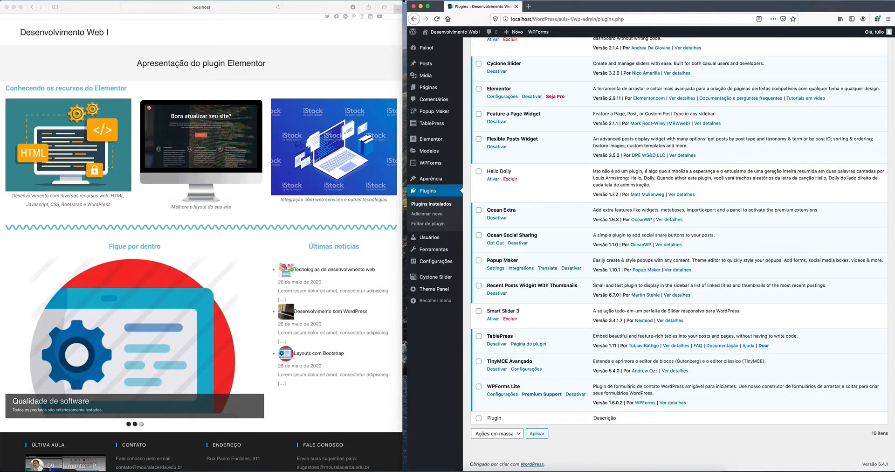
pyautogui.click(435, 125)
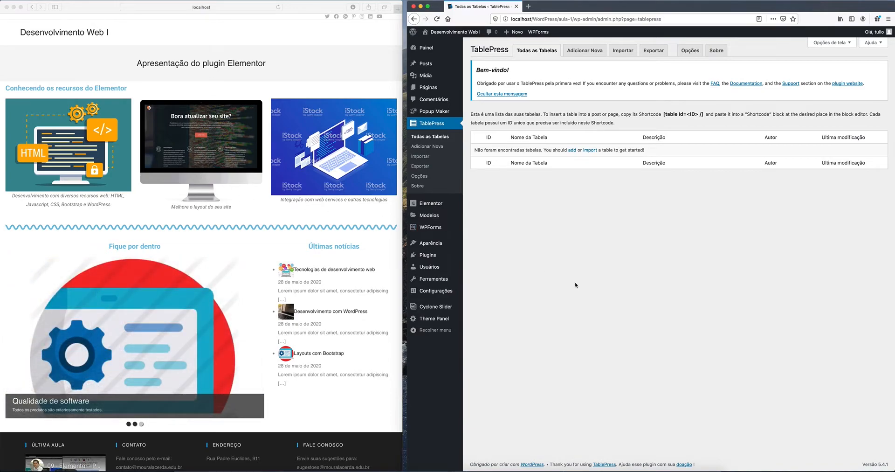
# Step: Add table 'Datas das Provas' with a P2 exam-dates description, 5 rows and 3 columns
pyautogui.click(579, 51)
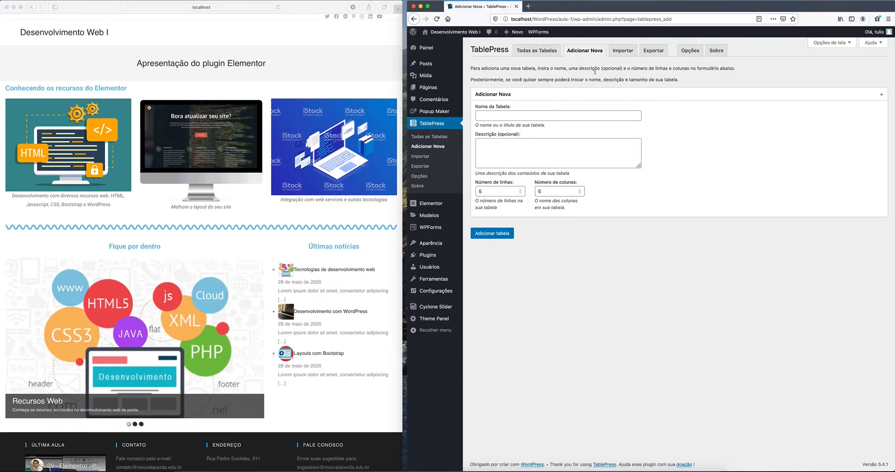
pyautogui.click(558, 117)
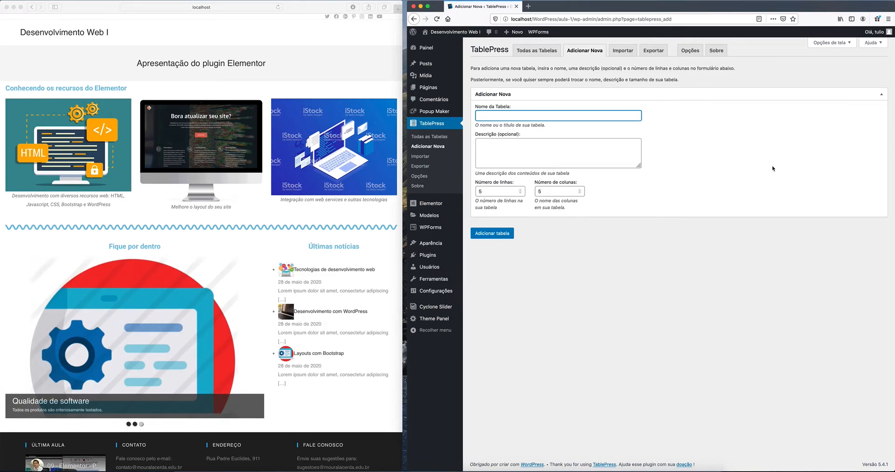
pyautogui.write('Datas das Provas')
pyautogui.click(565, 158)
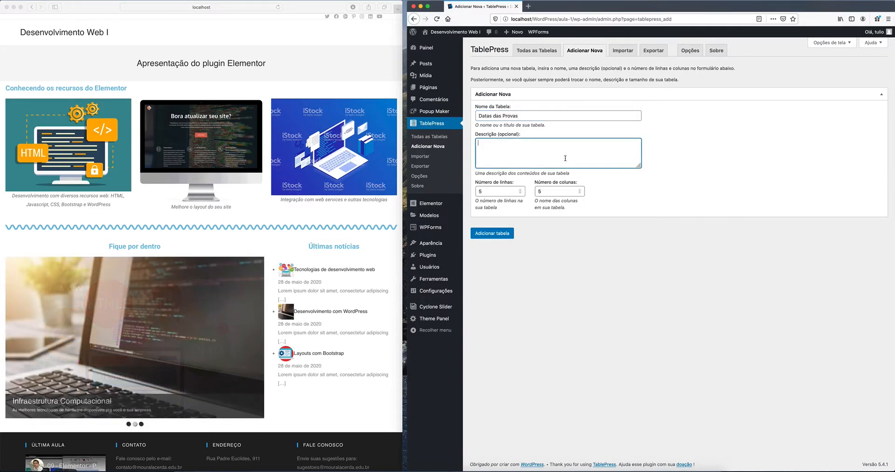
pyautogui.write('Esta ')
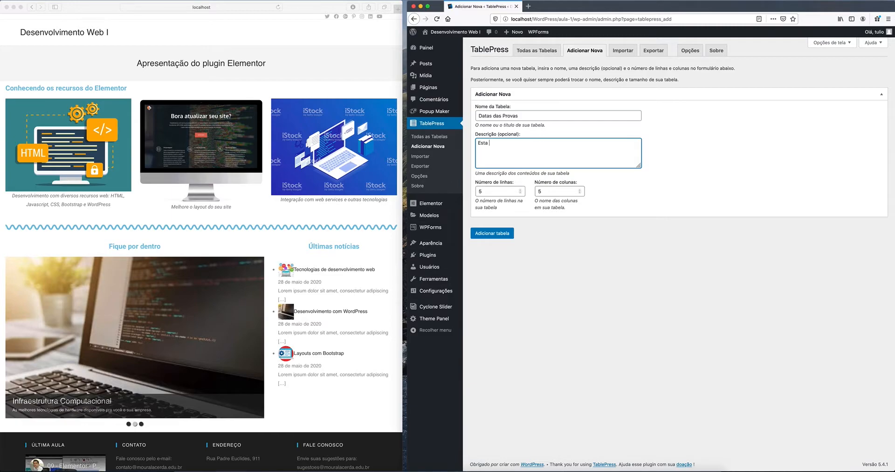
pyautogui.write('tabela exibe a data das pro')
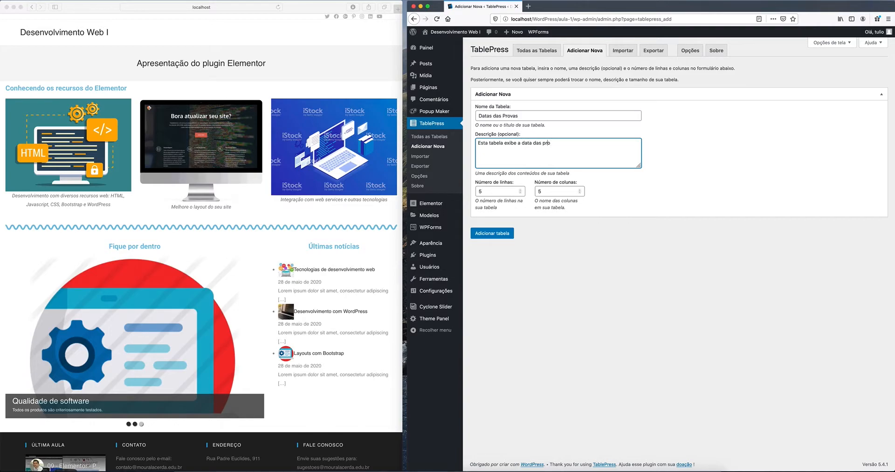
pyautogui.write('vas P2')
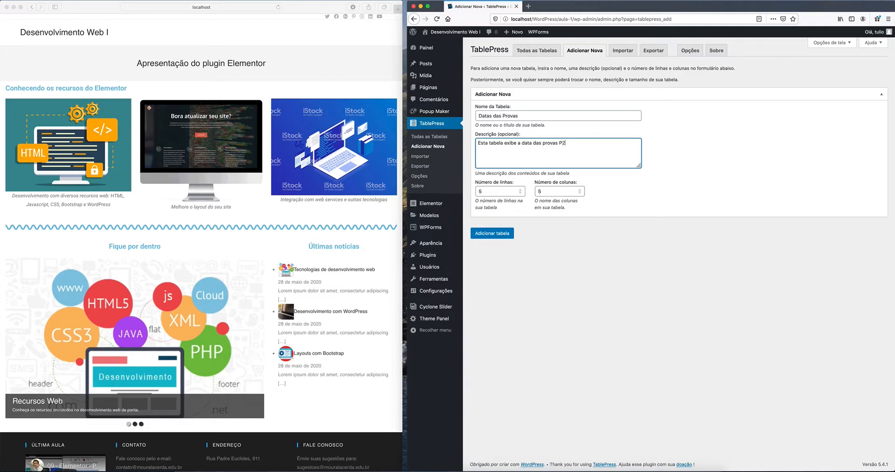
pyautogui.write(' de cada professor.')
pyautogui.click(581, 193)
pyautogui.click(580, 193)
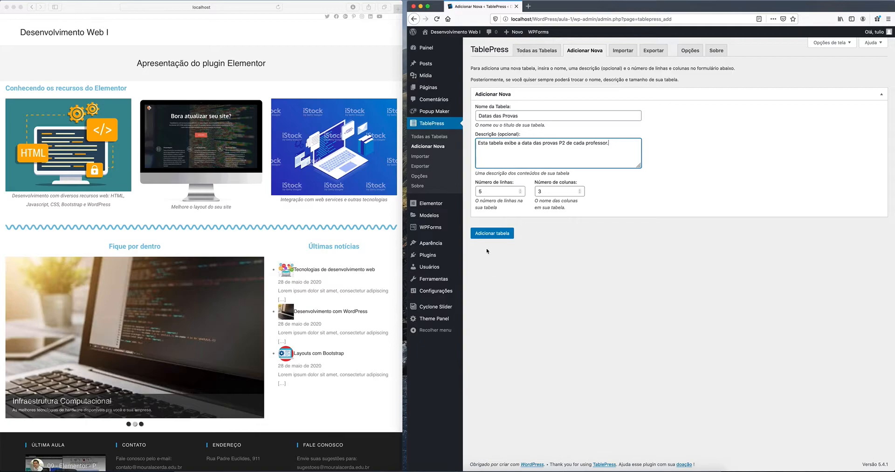
pyautogui.click(491, 234)
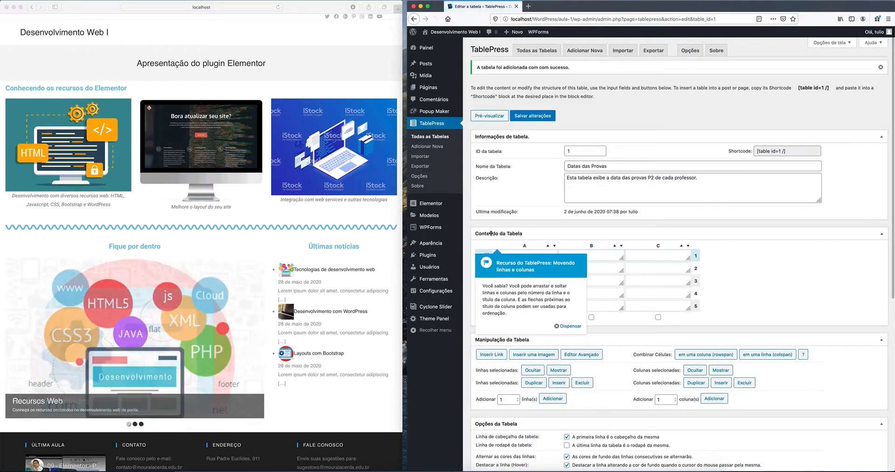
# Step: Dismiss the tip and enter the headers Data, Disciplina and Professor in row 1
pyautogui.click(561, 326)
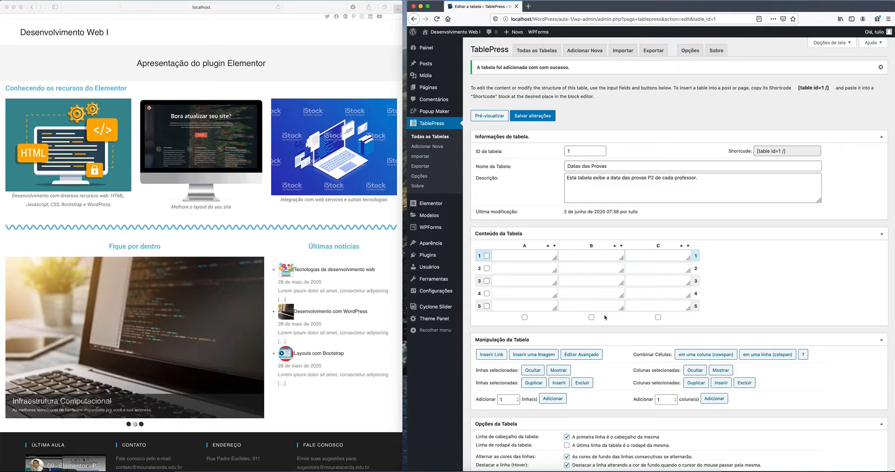
pyautogui.scroll(-2, 768, 284)
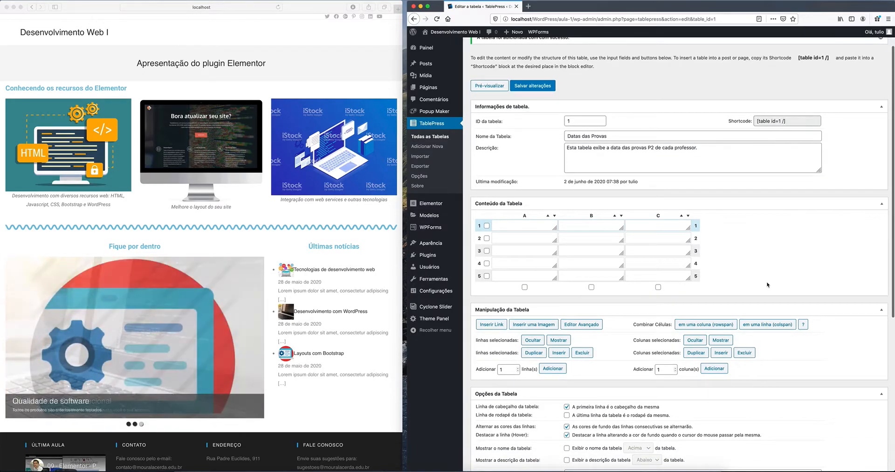
pyautogui.click(524, 217)
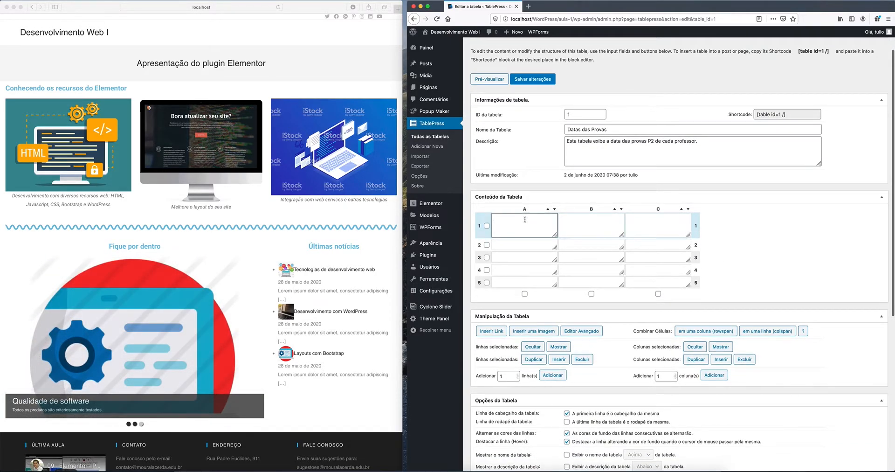
pyautogui.write('Data')
pyautogui.press('Tab')
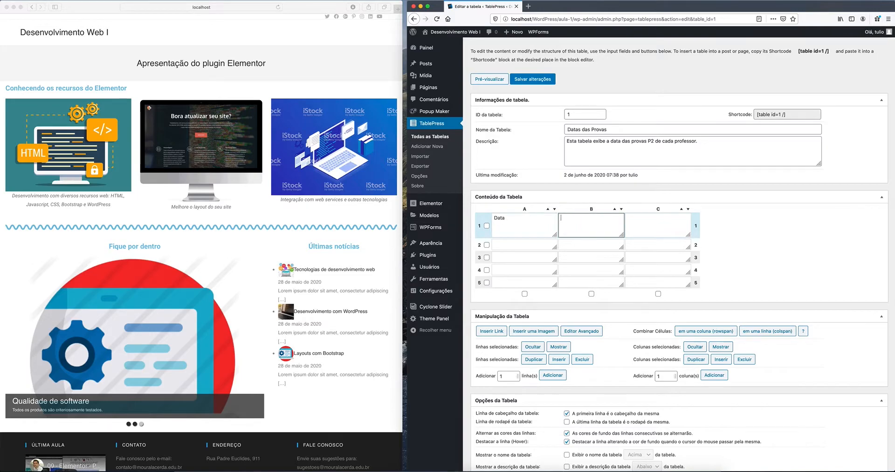
pyautogui.write('Disciplina')
pyautogui.press('Tab')
pyautogui.write('Professor')
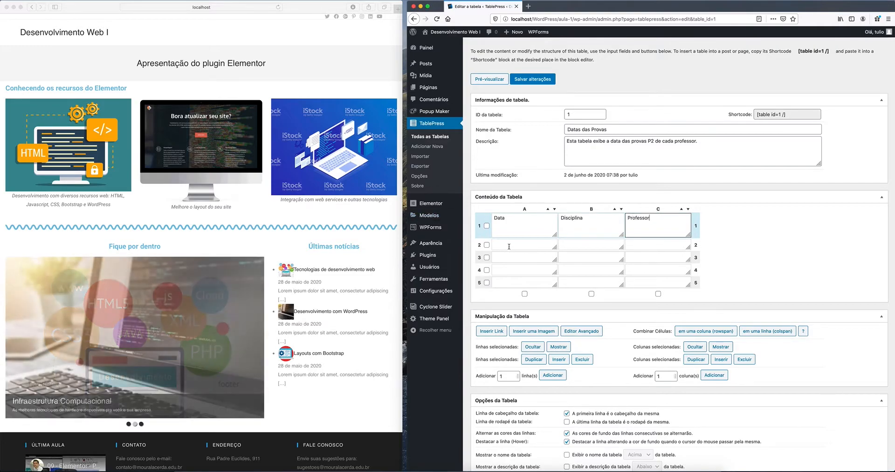
# Step: Enter Linguagem de programação, Estrutura de dados, Desenvolvimento Web I and III in A2–A5
pyautogui.click(510, 246)
pyautogui.write('Lingua')
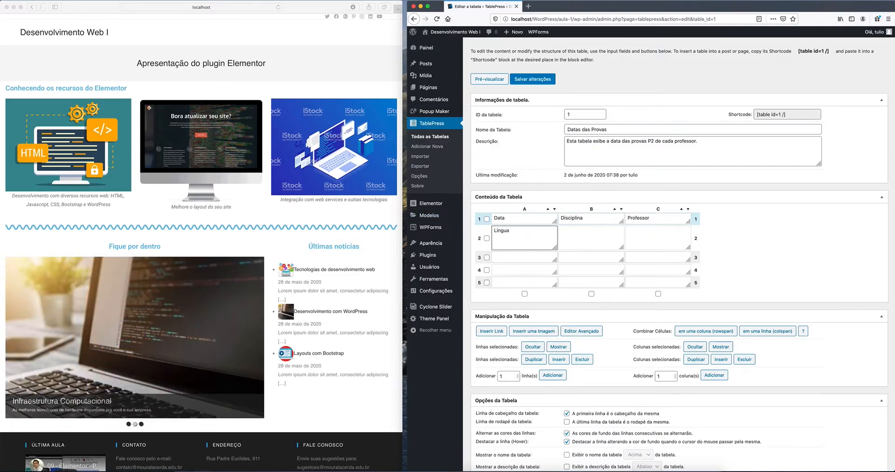
pyautogui.write('gem de programação')
pyautogui.click(516, 257)
pyautogui.write('Estr')
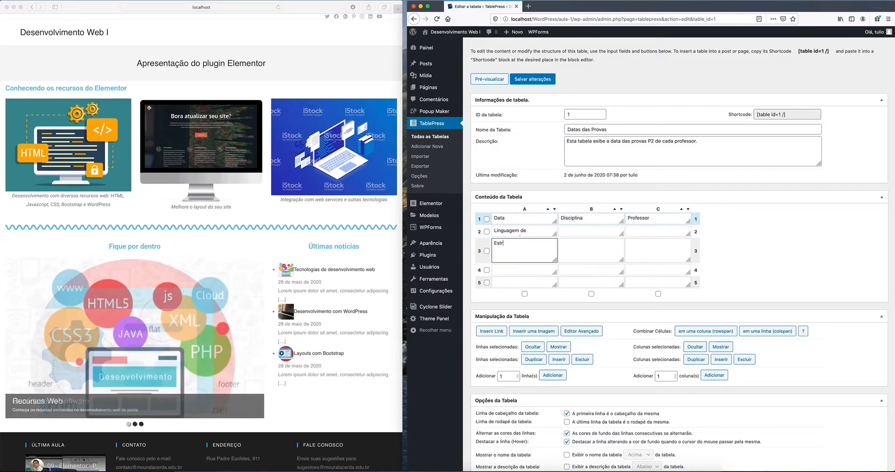
pyautogui.write('utura de dados')
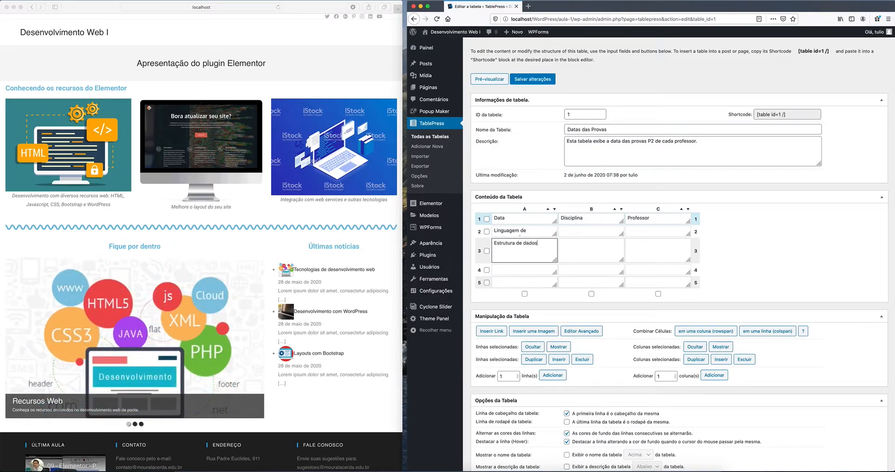
pyautogui.click(518, 269)
pyautogui.write('Desenvo')
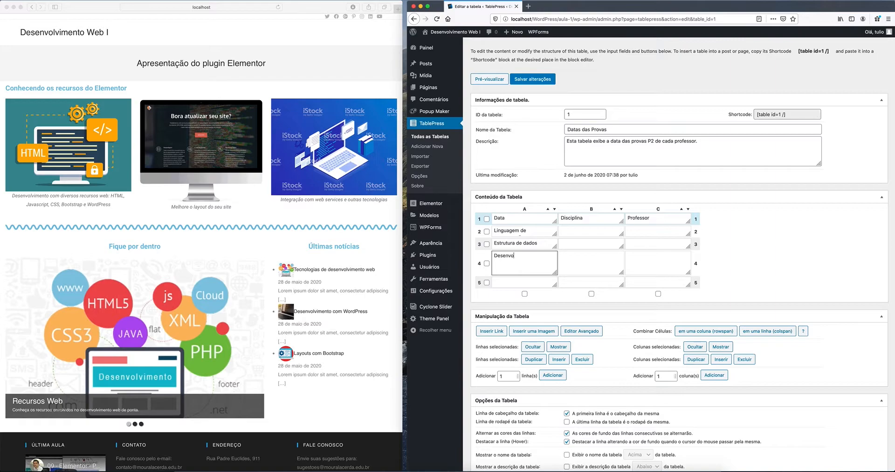
pyautogui.write('lvimento Web')
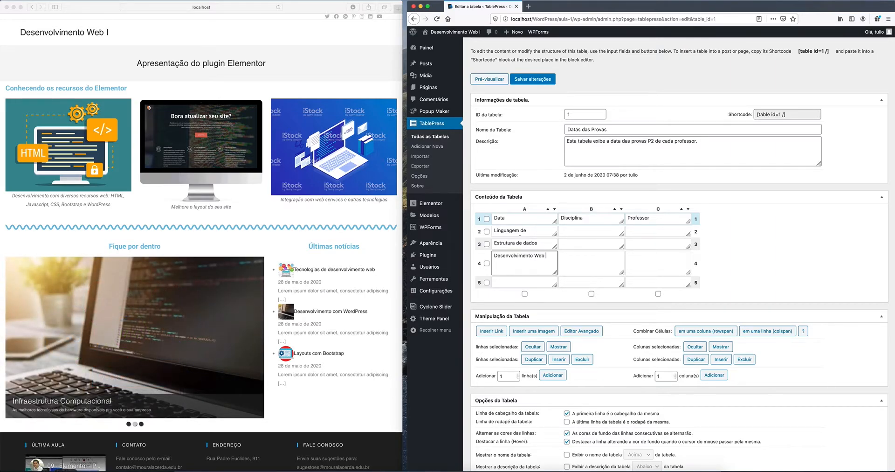
pyautogui.write(' I')
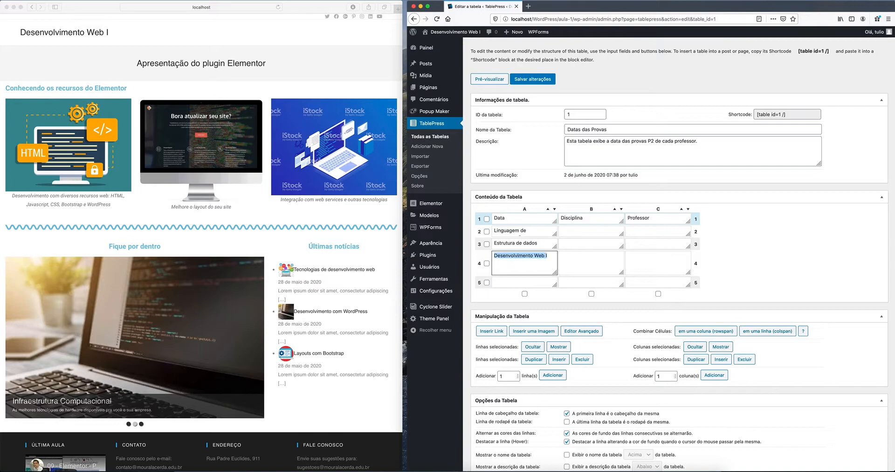
pyautogui.click(525, 281)
pyautogui.write('Desenvolvimento Web I')
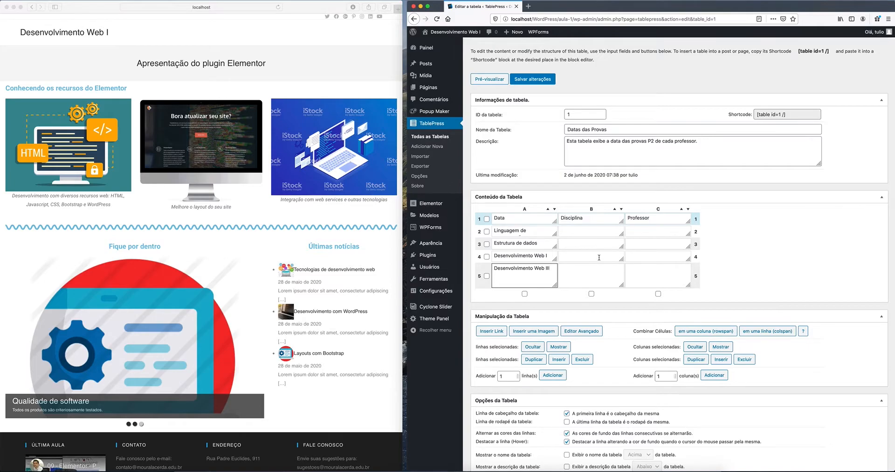
# Step: Move the four subject names from column A into cells B2–B5
pyautogui.press('super+a')
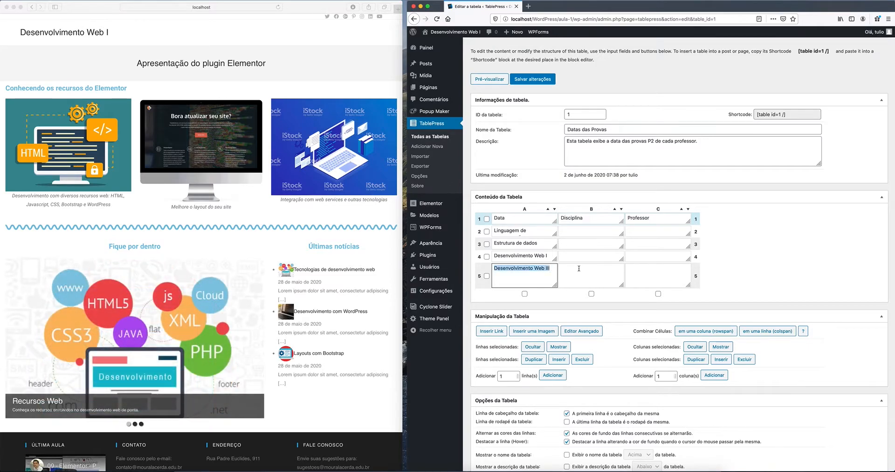
pyautogui.press('super+x')
pyautogui.click(581, 274)
pyautogui.press('super+v')
pyautogui.click(548, 256)
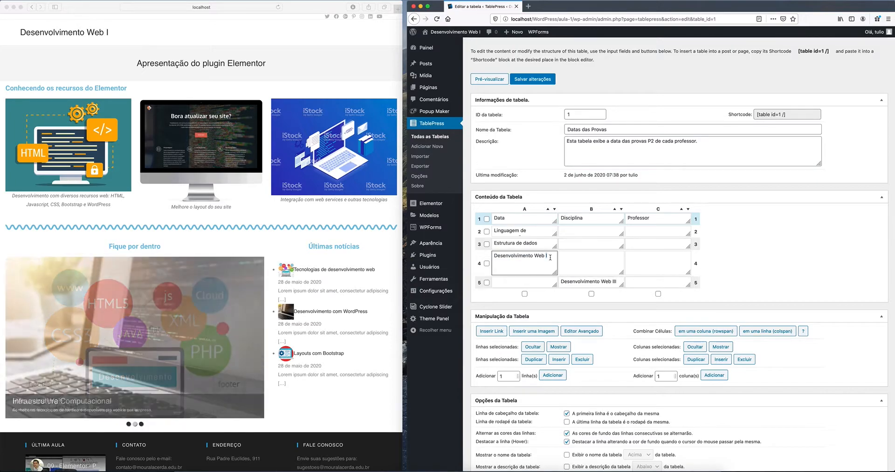
pyautogui.press('super+a')
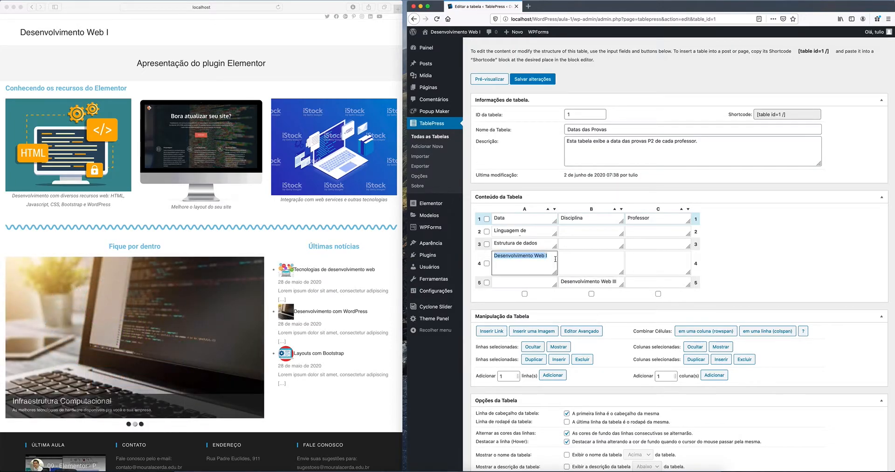
pyautogui.press('super+x')
pyautogui.press('Tab')
pyautogui.press('super+v')
pyautogui.click(523, 243)
pyautogui.press('super+a')
pyautogui.press('super+x')
pyautogui.click(584, 247)
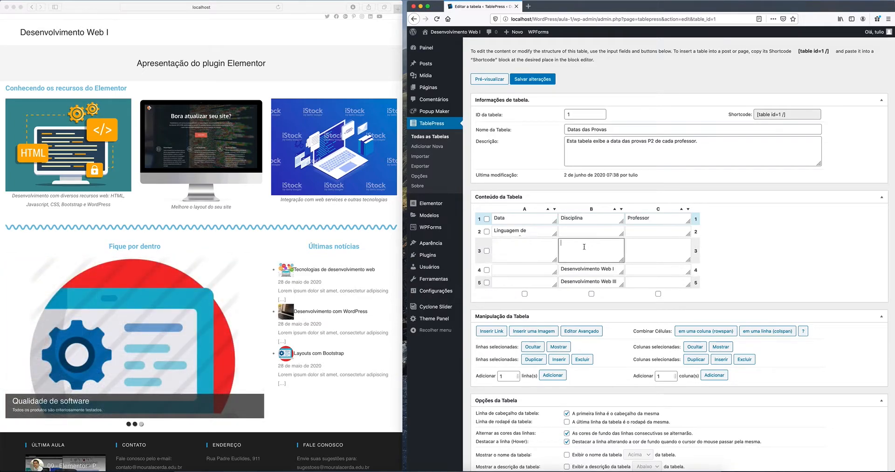
pyautogui.press('super+v')
pyautogui.click(516, 229)
pyautogui.press('super+a')
pyautogui.press('super+x')
pyautogui.click(579, 235)
pyautogui.press('super+v')
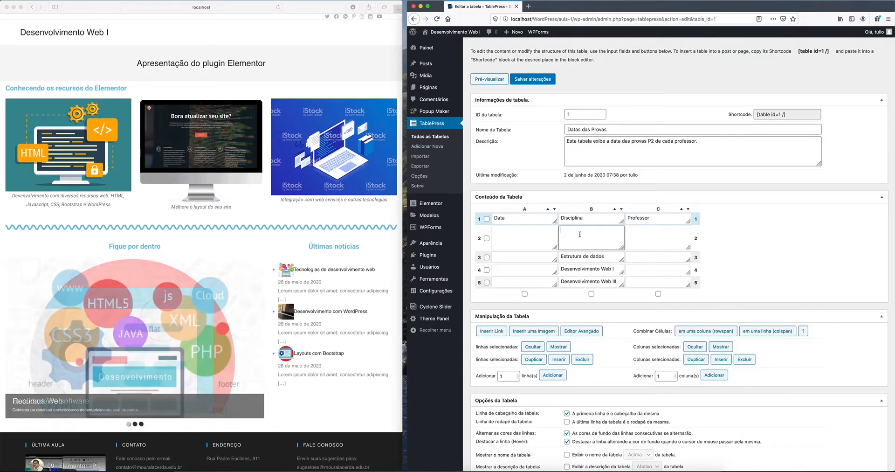
# Step: Enter the exam dates 10/06, 12/06, 15/06 and 16/06 in column A
pyautogui.click(514, 238)
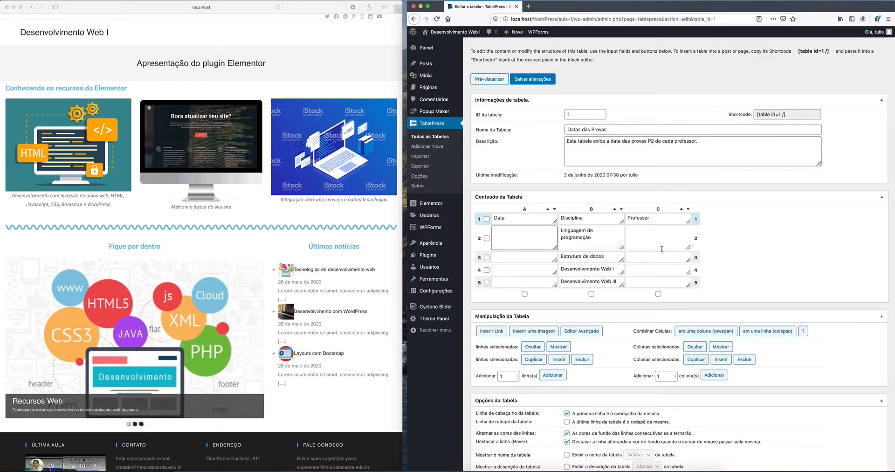
pyautogui.write('10/06')
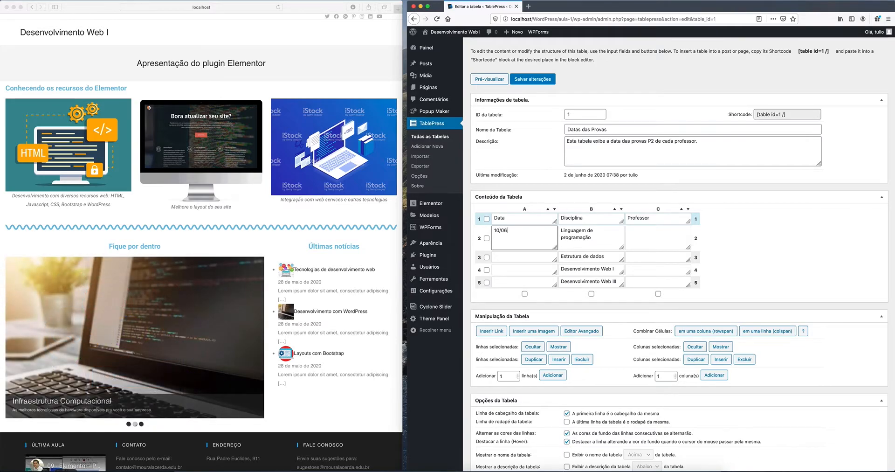
pyautogui.press('Tab')
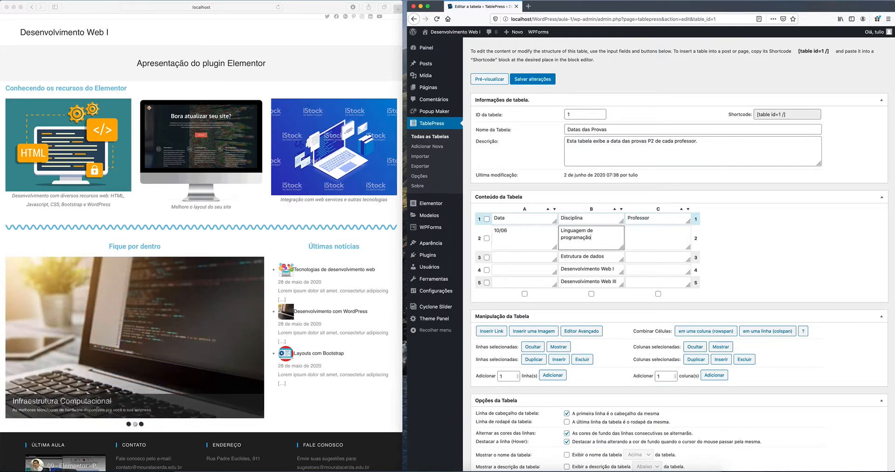
pyautogui.click(537, 255)
pyautogui.write('12/06')
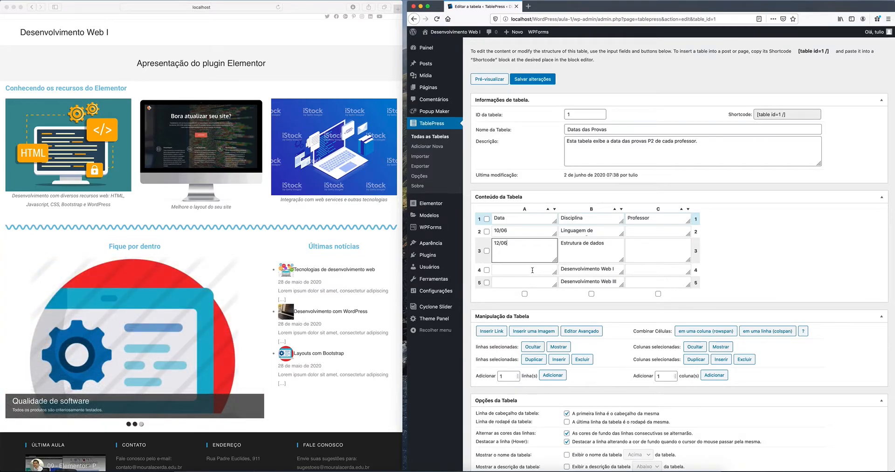
pyautogui.click(532, 270)
pyautogui.write('15/06')
pyautogui.click(530, 283)
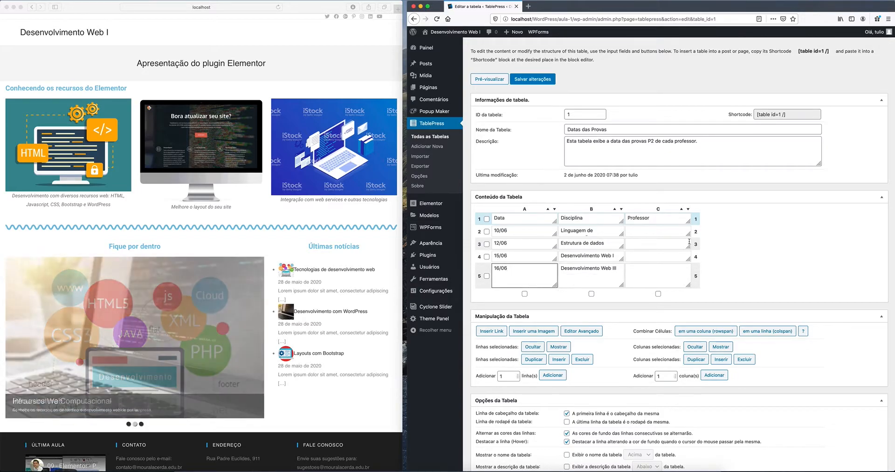
# Step: Enter the professor's name in C2 and copy it into C3, C4 and C5
pyautogui.click(674, 230)
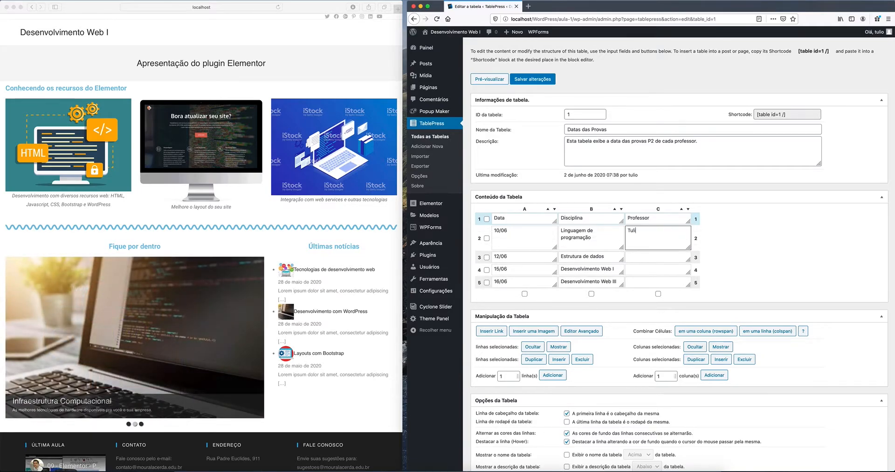
pyautogui.write('Tulio Ca')
pyautogui.press('super+a')
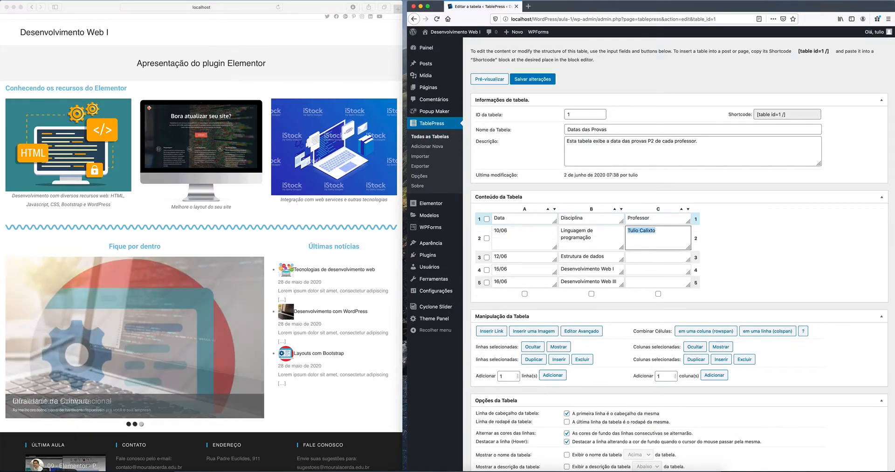
pyautogui.click(652, 257)
pyautogui.press('super+v')
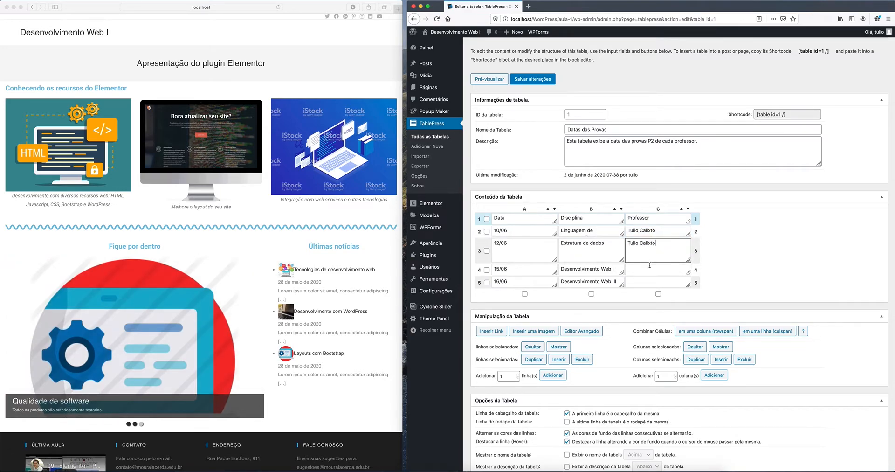
pyautogui.click(650, 270)
pyautogui.press('super+v')
pyautogui.click(649, 282)
pyautogui.press('super+v')
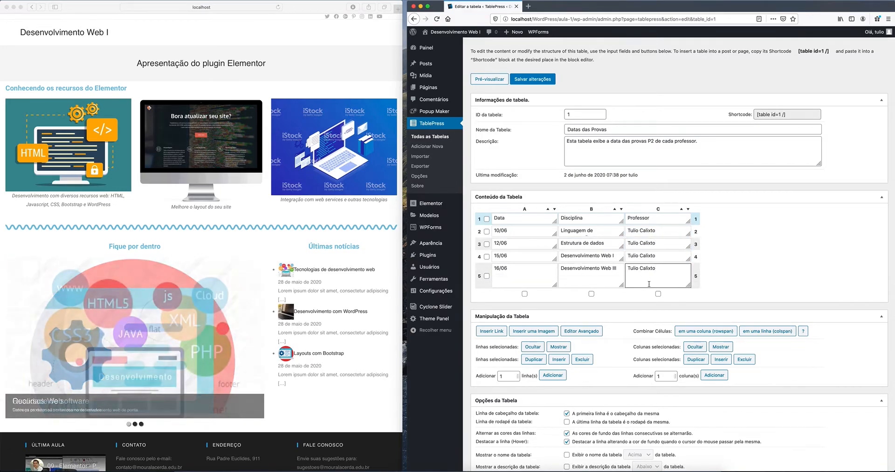
pyautogui.scroll(-2, 762, 272)
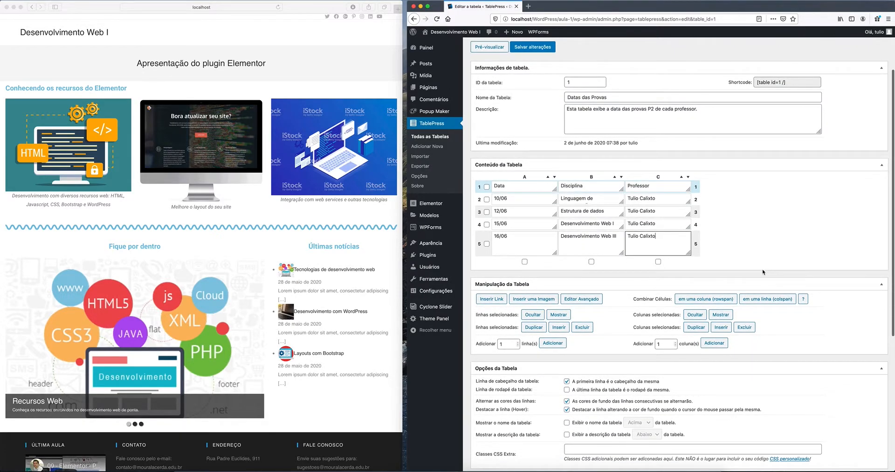
pyautogui.scroll(-2, 763, 270)
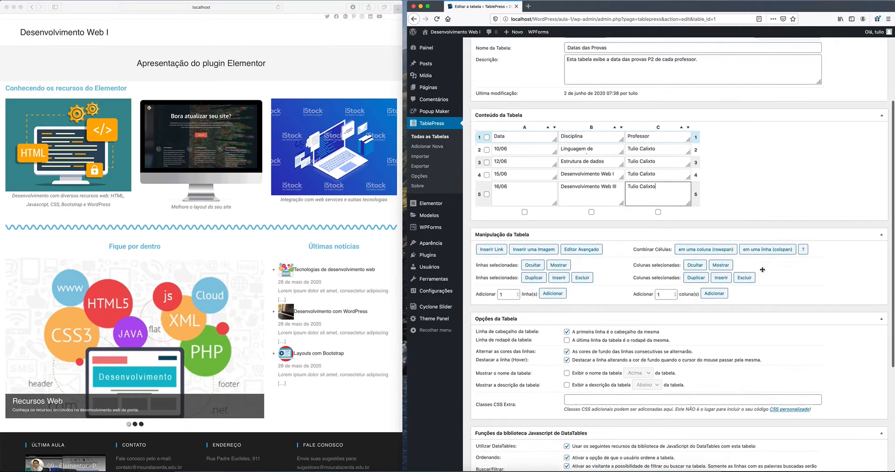
pyautogui.scroll(-2, 787, 294)
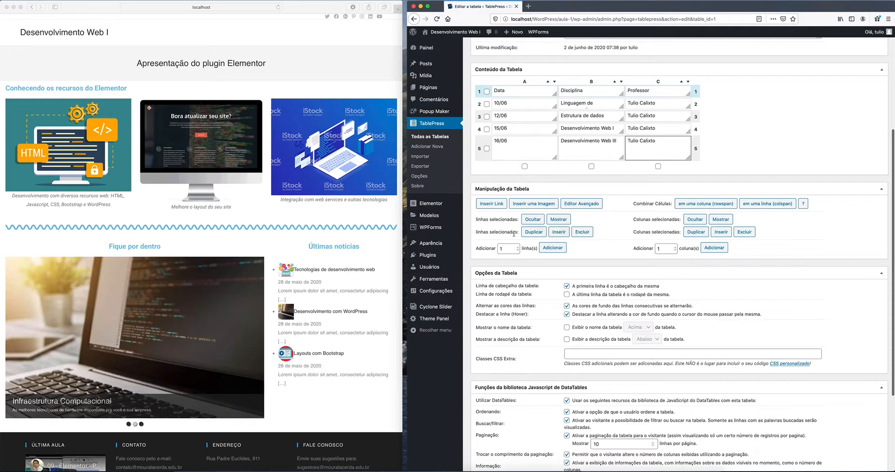
pyautogui.click(486, 129)
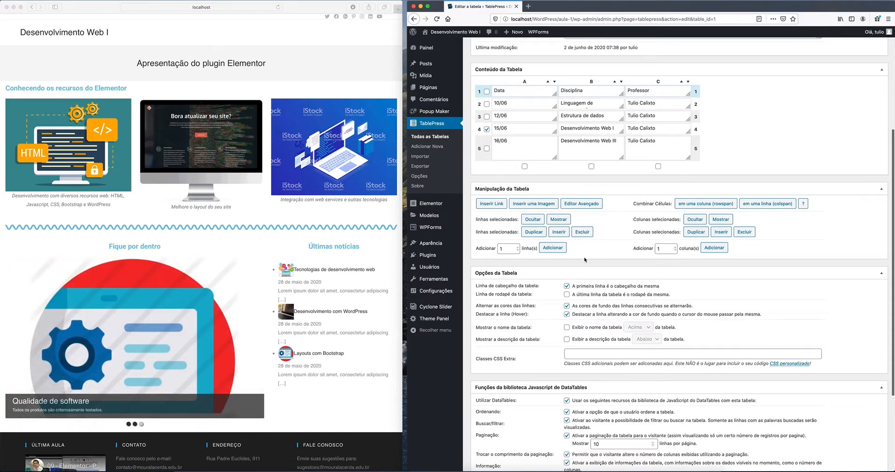
pyautogui.click(560, 233)
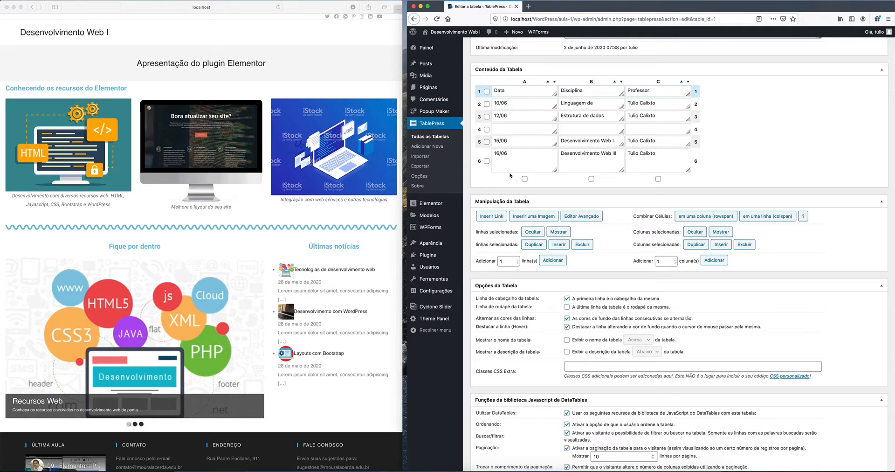
pyautogui.click(487, 129)
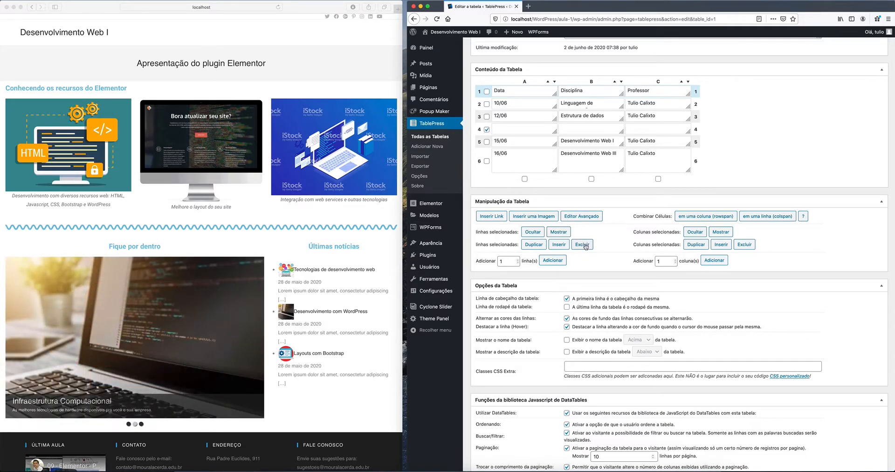
pyautogui.click(583, 244)
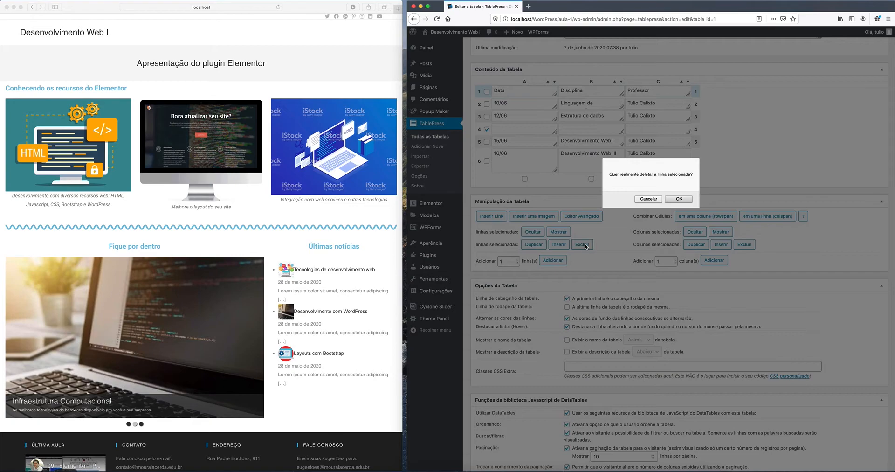
pyautogui.click(680, 199)
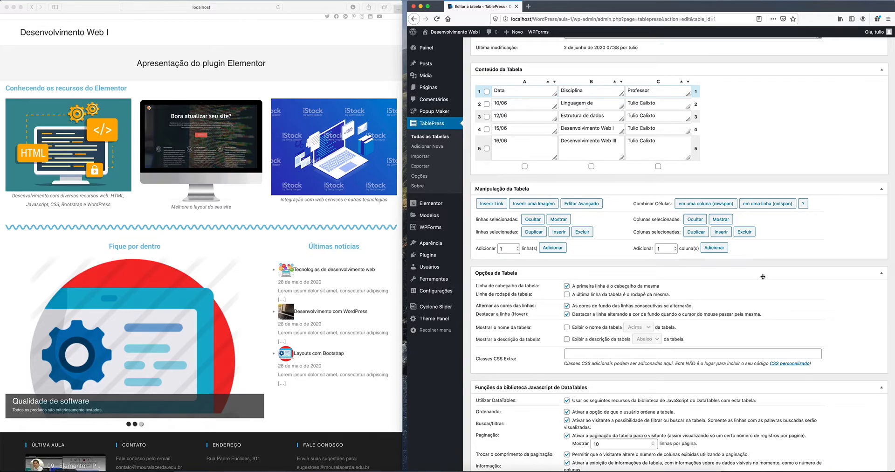
pyautogui.scroll(-5, 763, 277)
# Step: Save the Datas das Provas table with Salvar alterações and open its preview
pyautogui.scroll(-1, 764, 277)
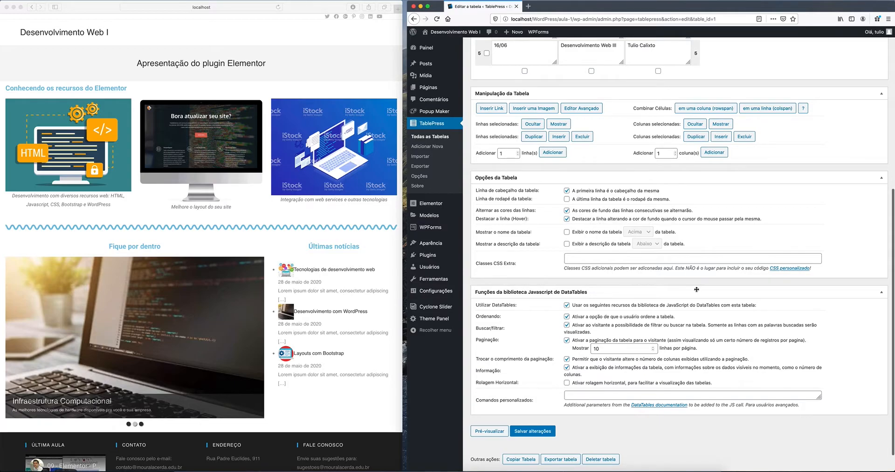
pyautogui.scroll(-1, 696, 289)
pyautogui.scroll(12, 696, 291)
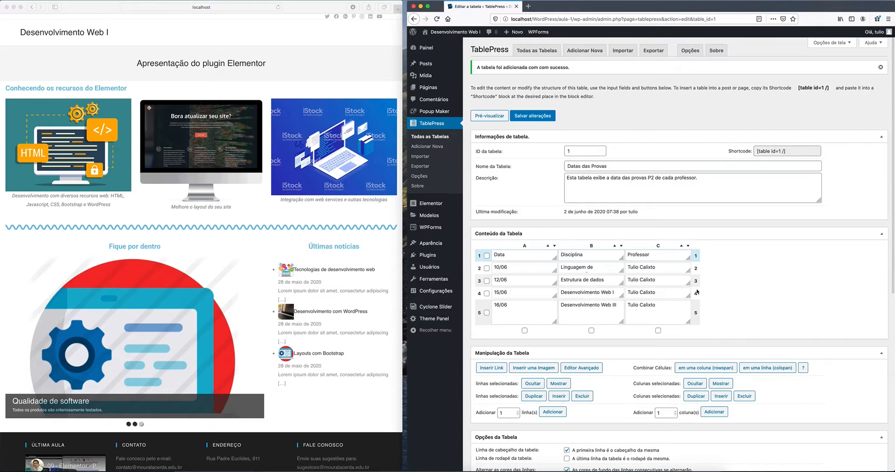
pyautogui.scroll(-12, 697, 292)
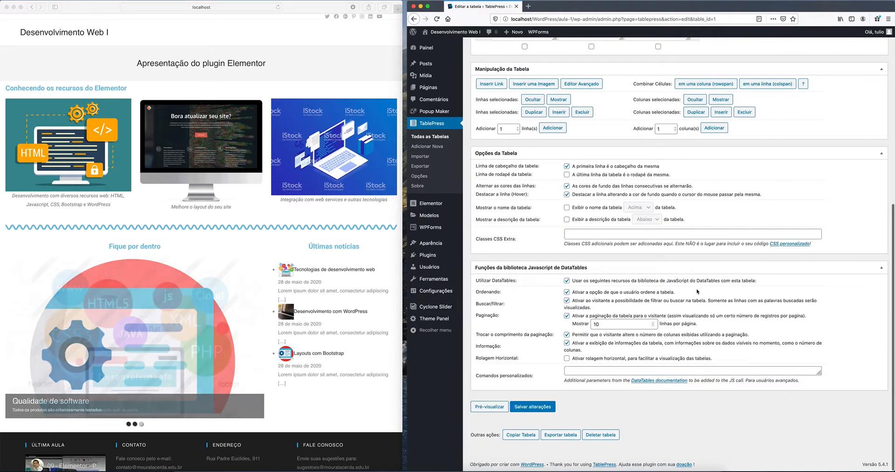
pyautogui.click(541, 408)
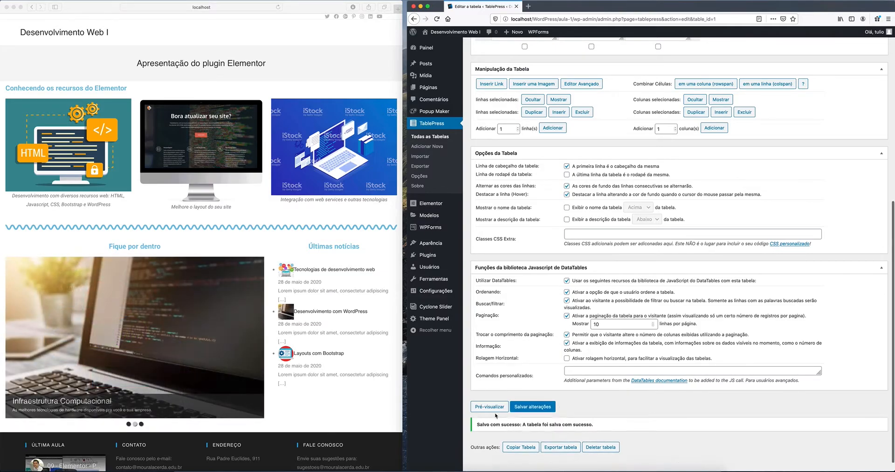
pyautogui.click(490, 407)
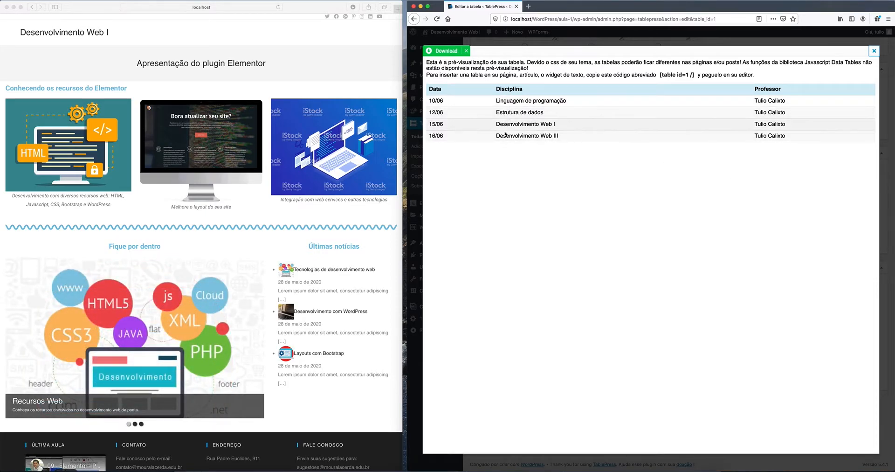
# Step: Select the [table id=1 /] shortcode in the preview, then close the preview
pyautogui.moveTo(408, 143)
pyautogui.mouseDown()
pyautogui.moveTo(732, 161)
pyautogui.moveTo(404, 144)
pyautogui.mouseUp()
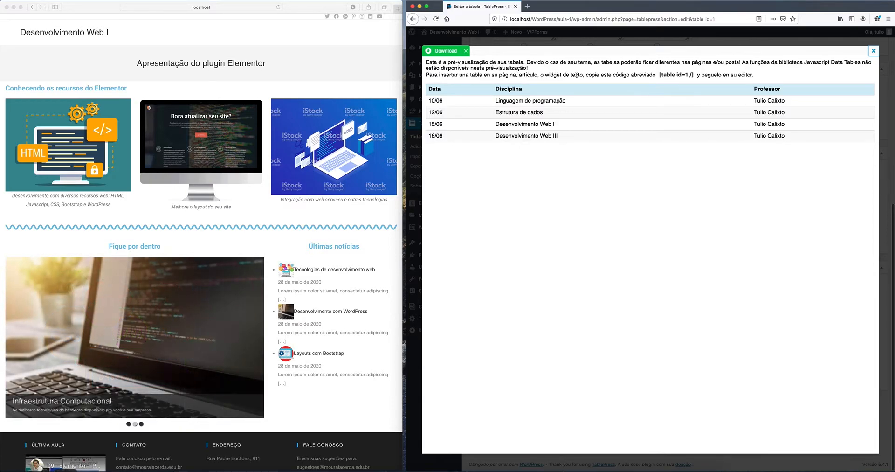
pyautogui.moveTo(660, 75); pyautogui.dragTo(693, 74)
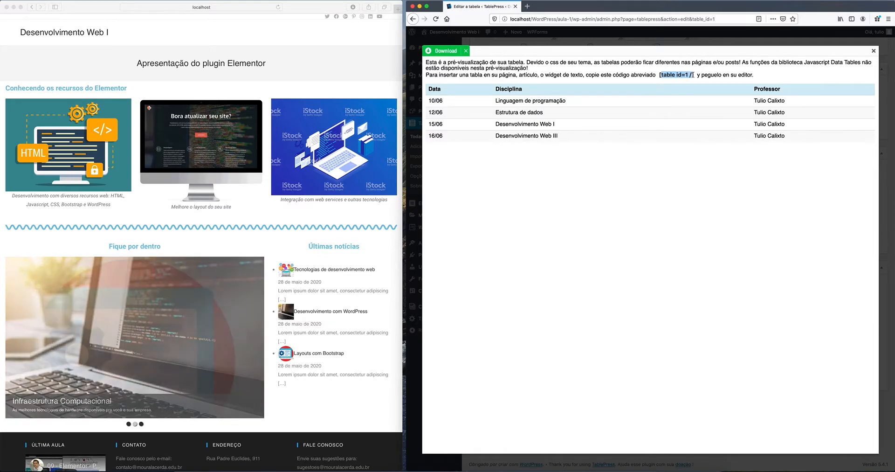
pyautogui.click(692, 120)
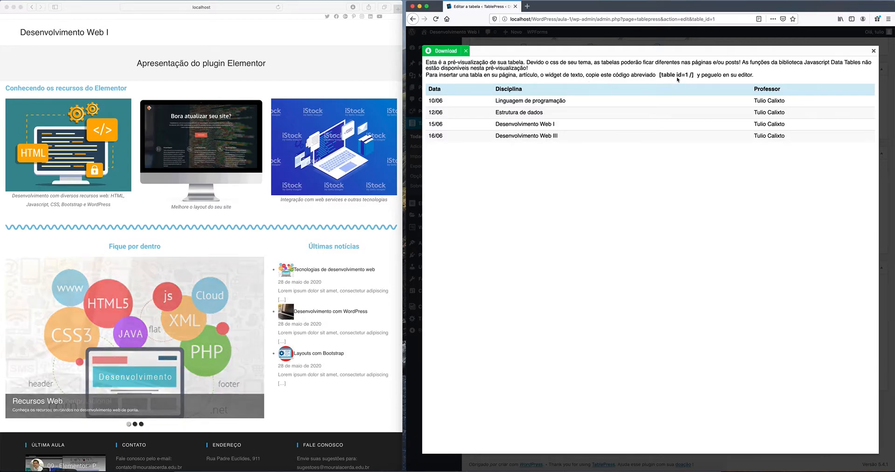
pyautogui.click(873, 51)
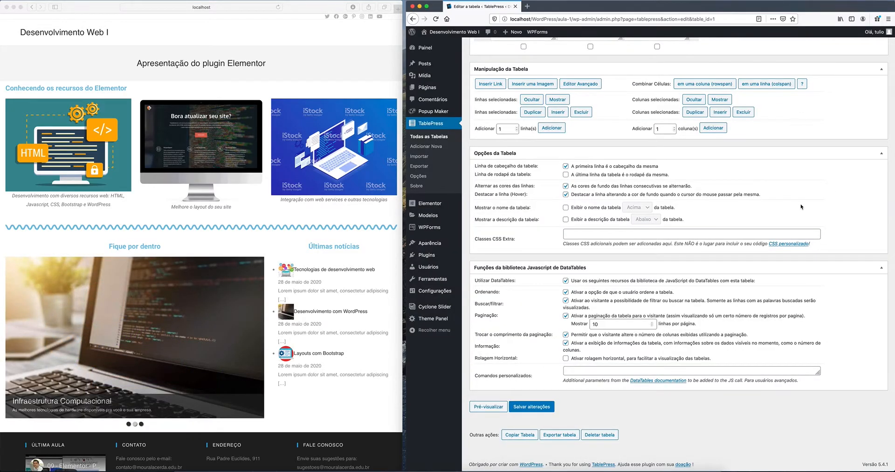
# Step: Copy the [table id=1 /] shortcode and show the Todas as páginas list
pyautogui.scroll(6, 802, 207)
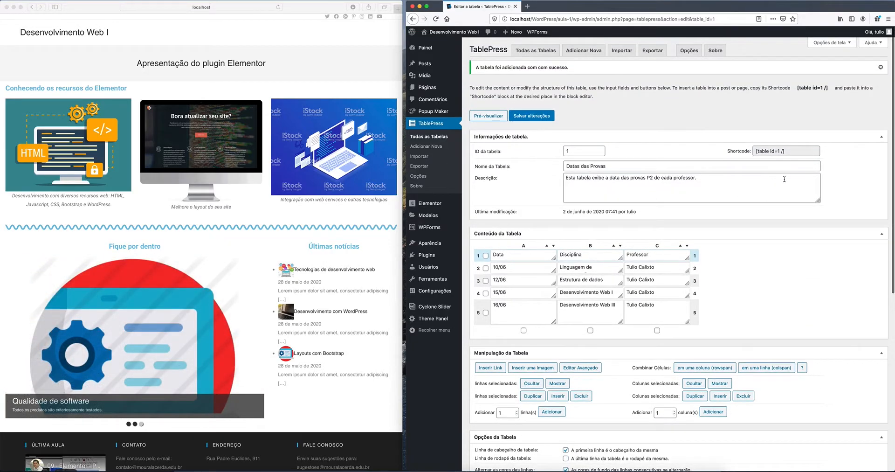
pyautogui.moveTo(792, 152); pyautogui.dragTo(723, 157)
pyautogui.press('super+c')
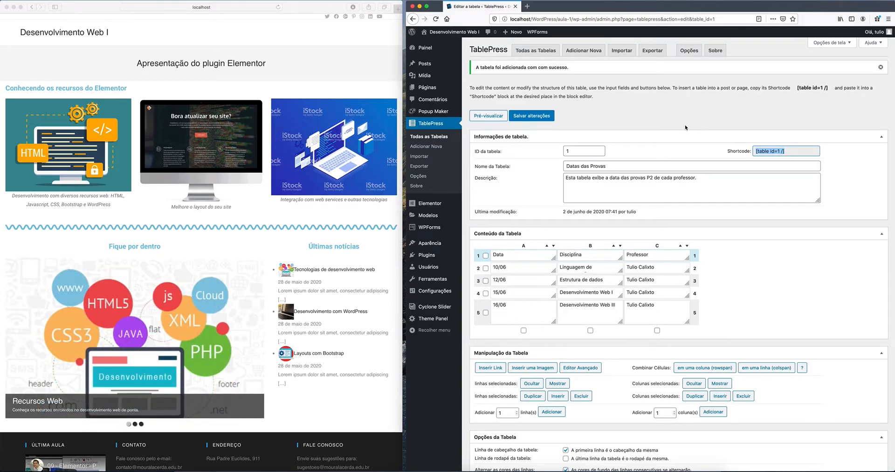
pyautogui.scroll(-3, 755, 228)
pyautogui.scroll(3, 755, 227)
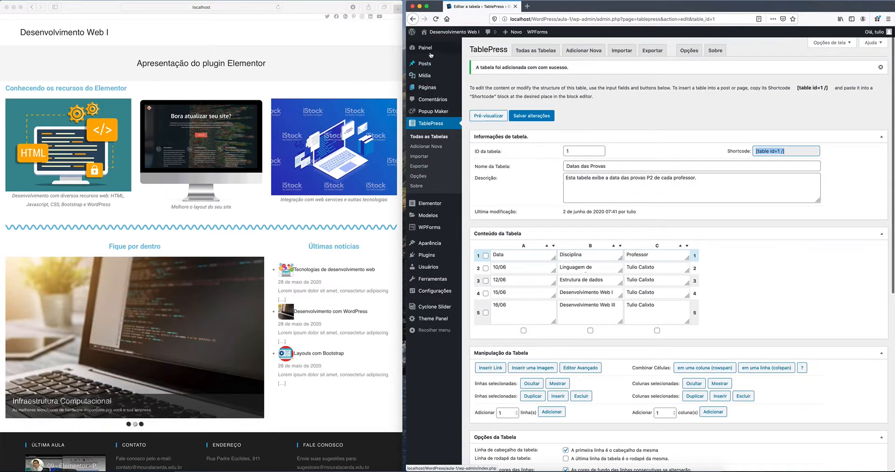
pyautogui.click(428, 88)
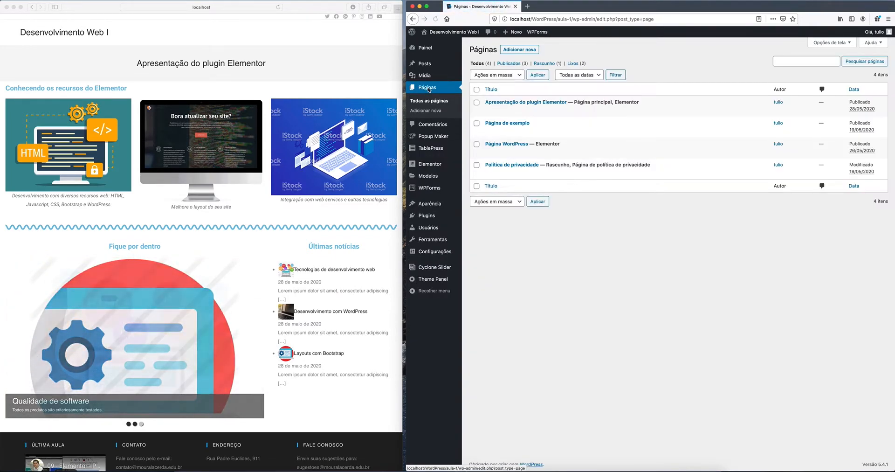
pyautogui.moveTo(515, 104)
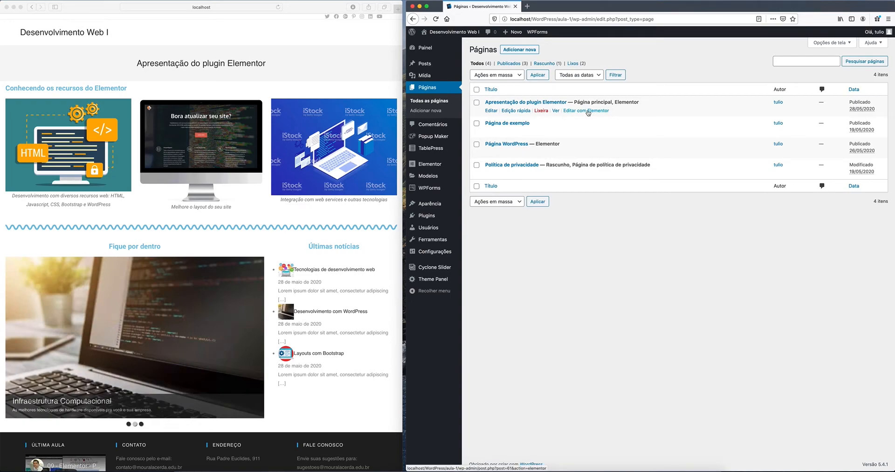
# Step: Edit Apresentação do plugin Elementor in Elementor and add a one-column section at the bottom
pyautogui.click(588, 111)
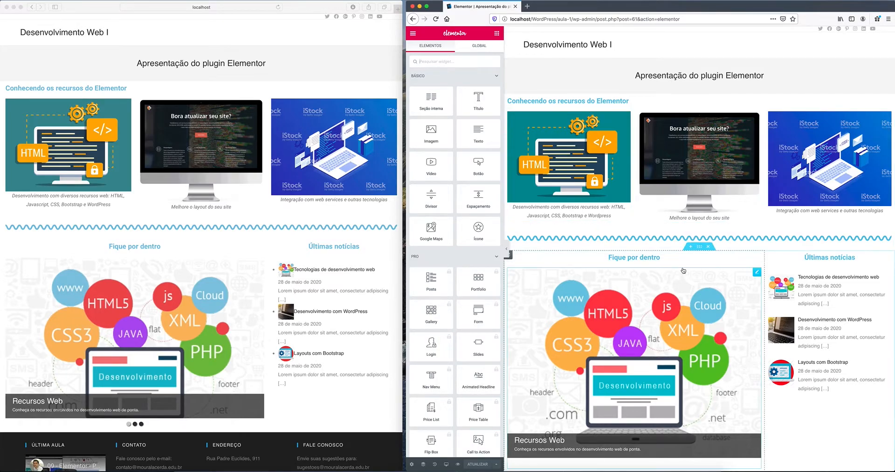
pyautogui.scroll(-4, 702, 295)
pyautogui.scroll(-1, 701, 294)
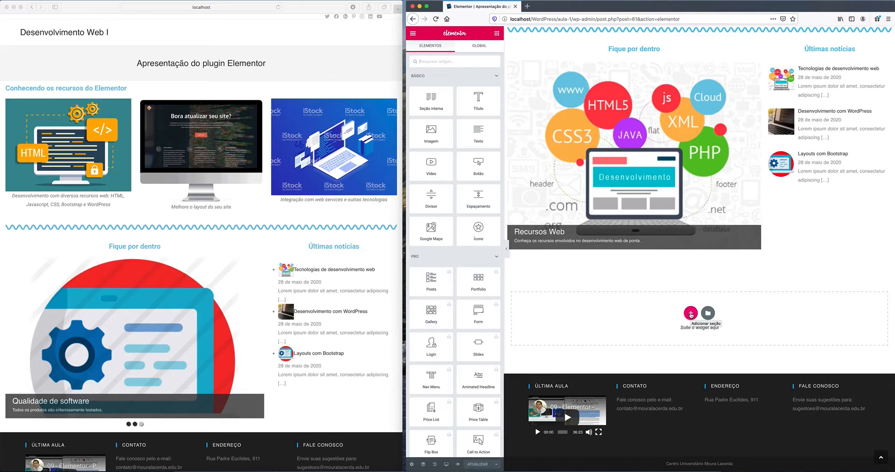
pyautogui.click(691, 314)
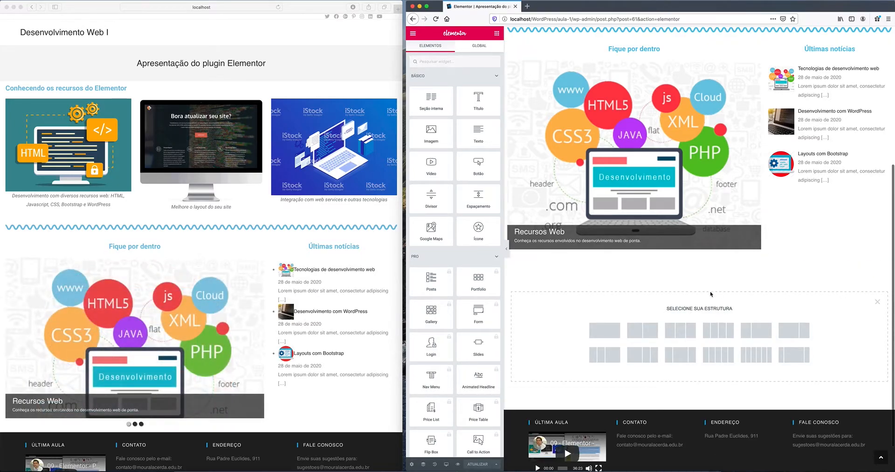
pyautogui.click(606, 331)
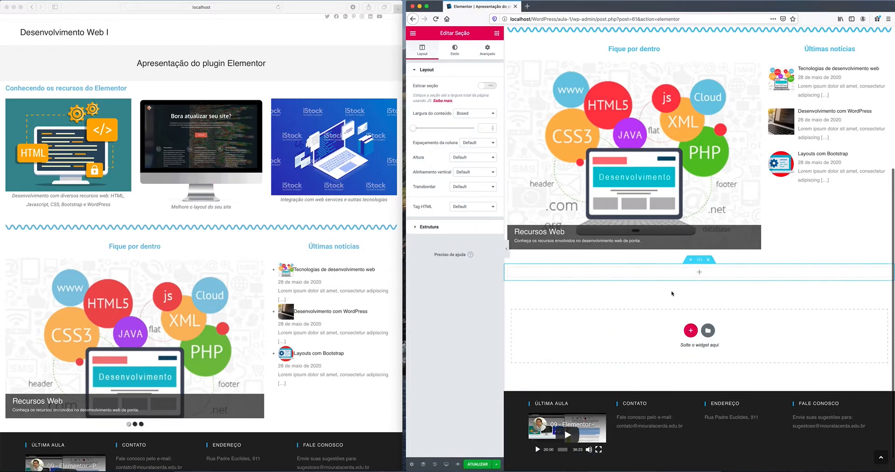
# Step: Search widgets for 'sho' and drop a Shortcode widget into the new column
pyautogui.click(700, 273)
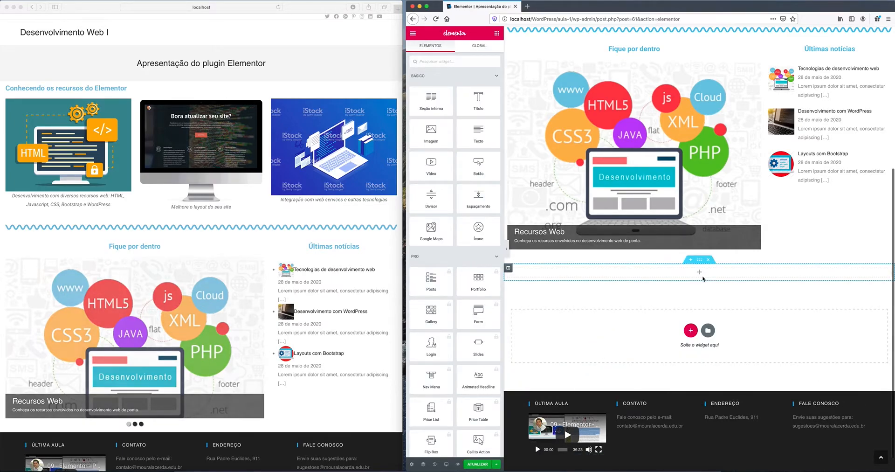
pyautogui.click(456, 61)
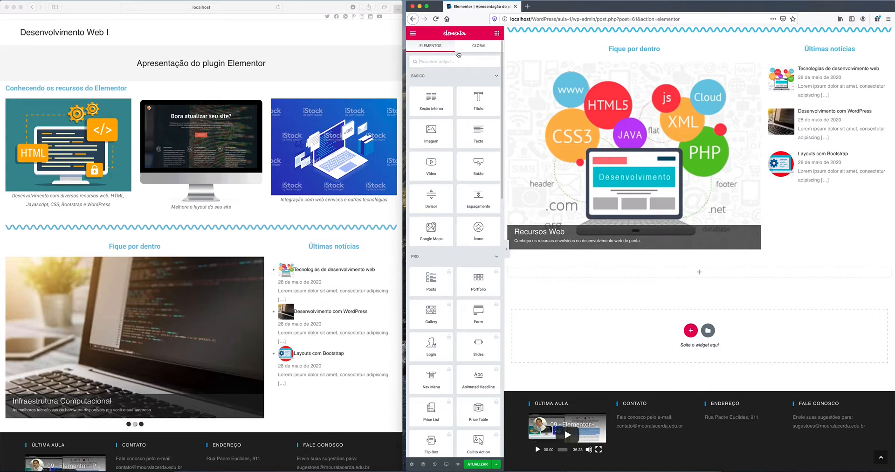
pyautogui.write('sho')
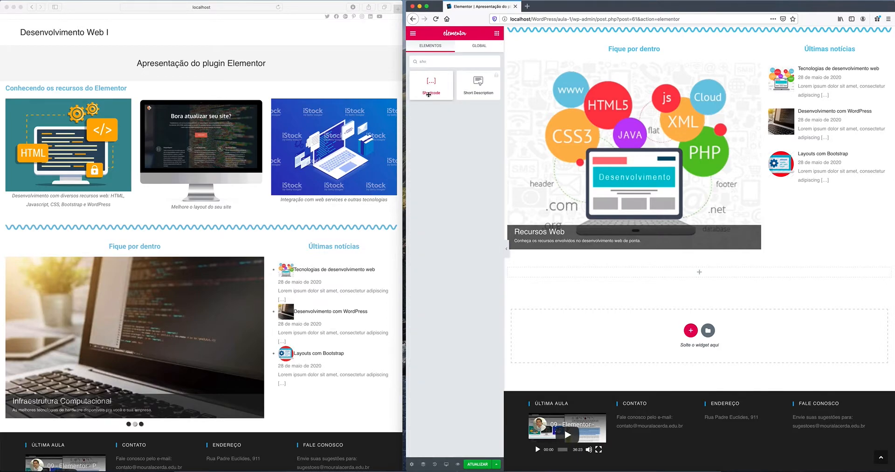
pyautogui.moveTo(429, 85); pyautogui.dragTo(700, 277)
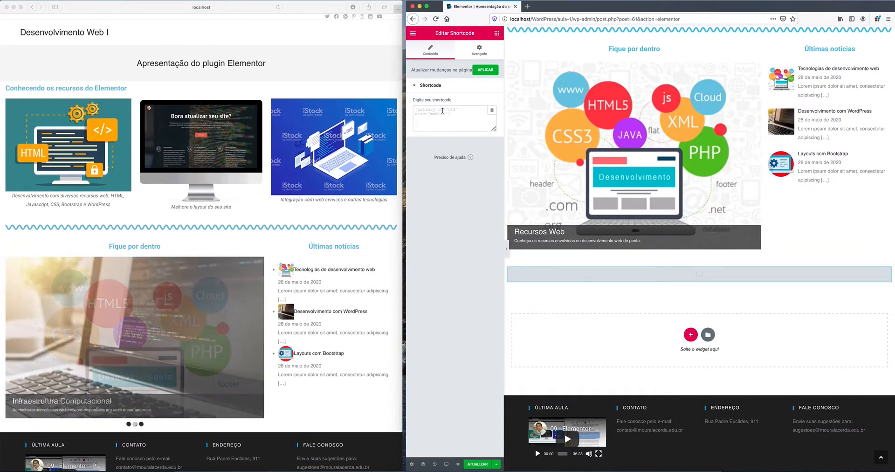
# Step: Paste [table id=1 /] into the Shortcode widget and click ATUALIZAR
pyautogui.click(454, 114)
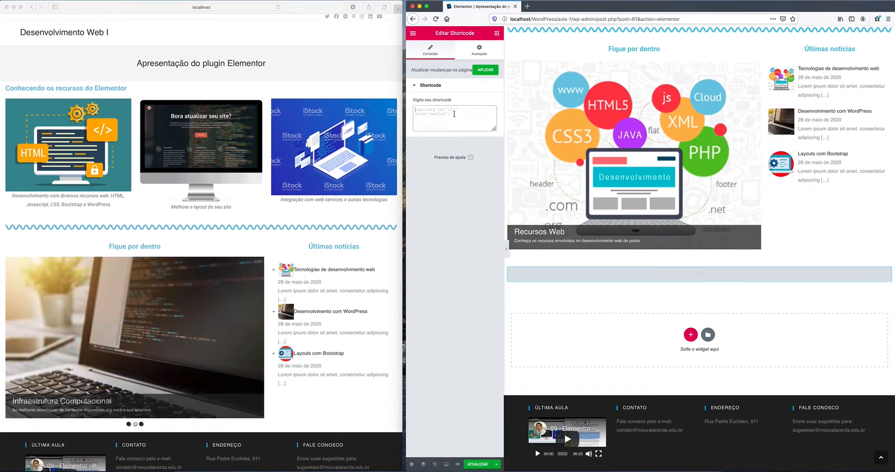
pyautogui.press('super+v')
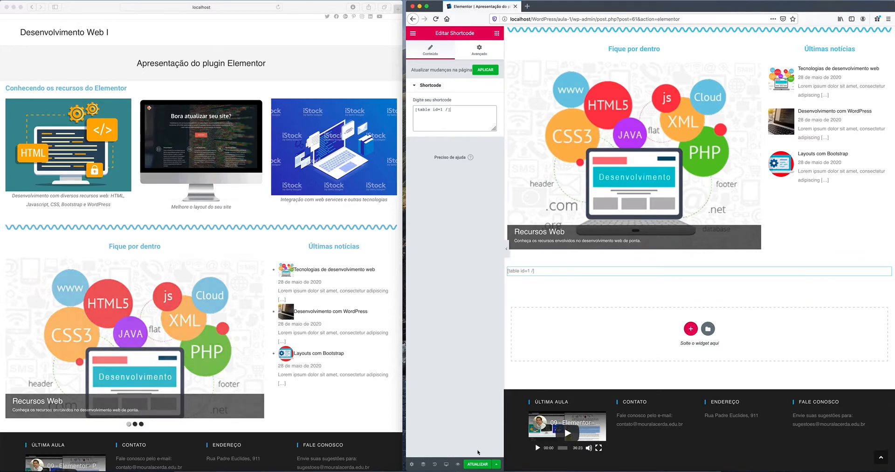
pyautogui.click(475, 463)
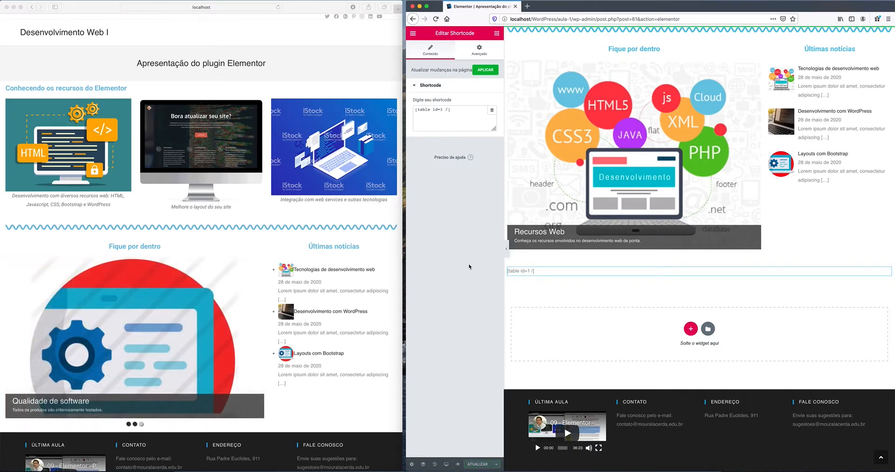
# Step: Reload the live page and narrow then widen the window to check the table's layout
pyautogui.click(279, 8)
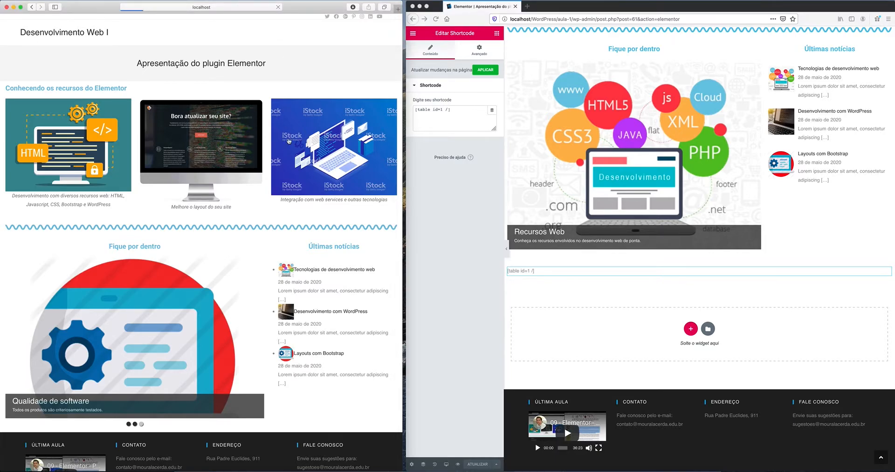
pyautogui.scroll(-5, 289, 141)
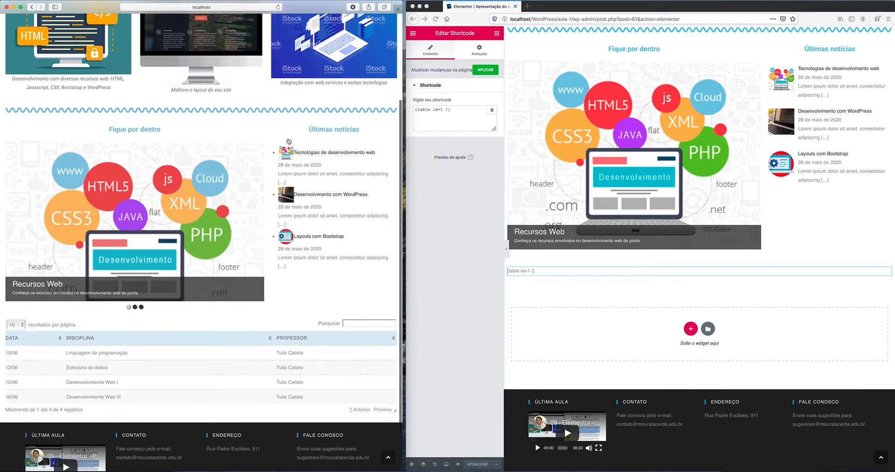
pyautogui.scroll(-2, 289, 140)
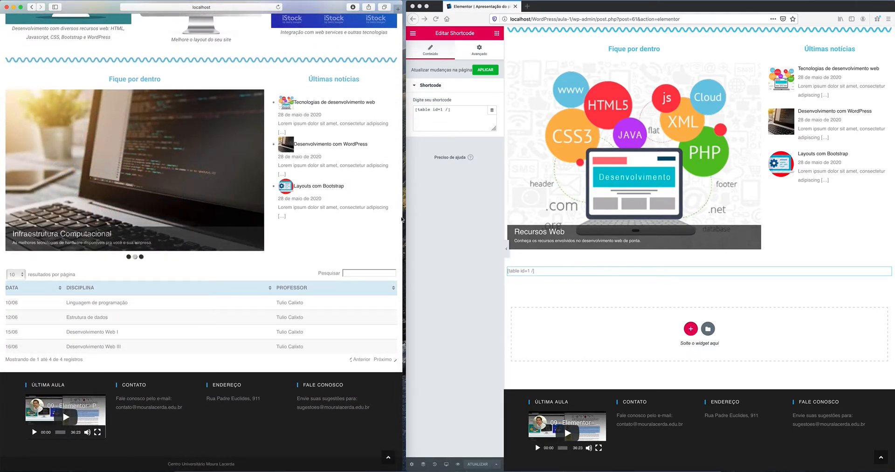
pyautogui.moveTo(402, 217); pyautogui.dragTo(245, 209)
pyautogui.scroll(-5, 181, 217)
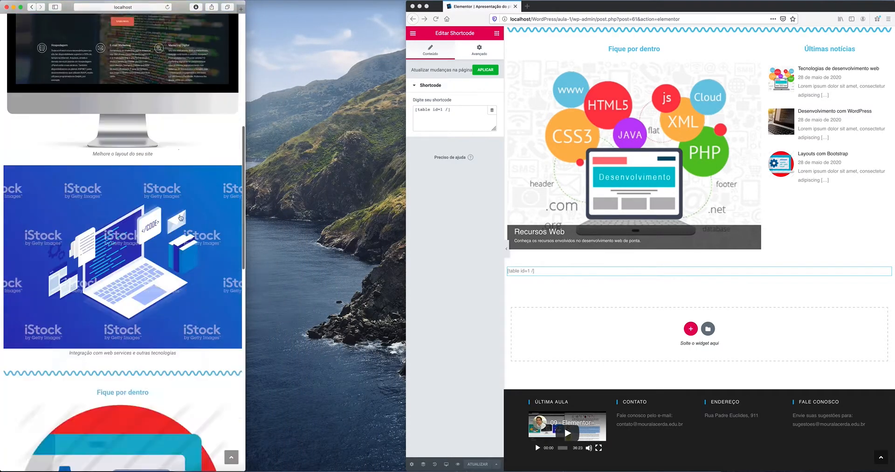
pyautogui.scroll(3, 181, 217)
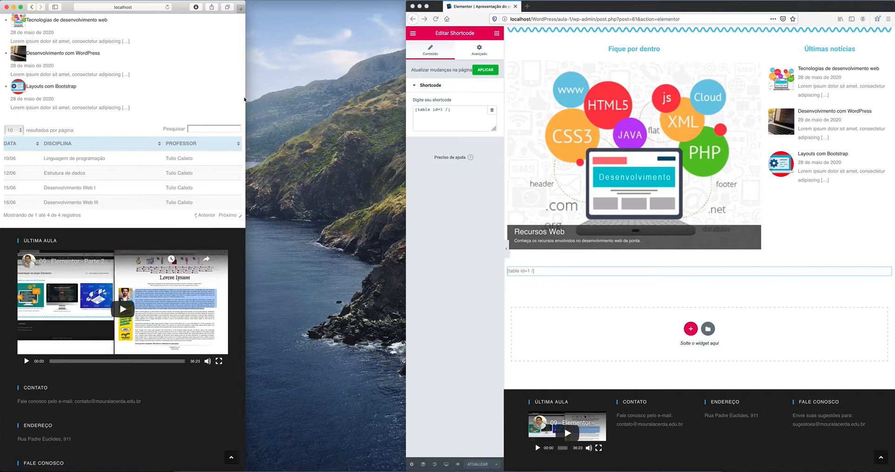
pyautogui.moveTo(246, 98); pyautogui.dragTo(176, 95)
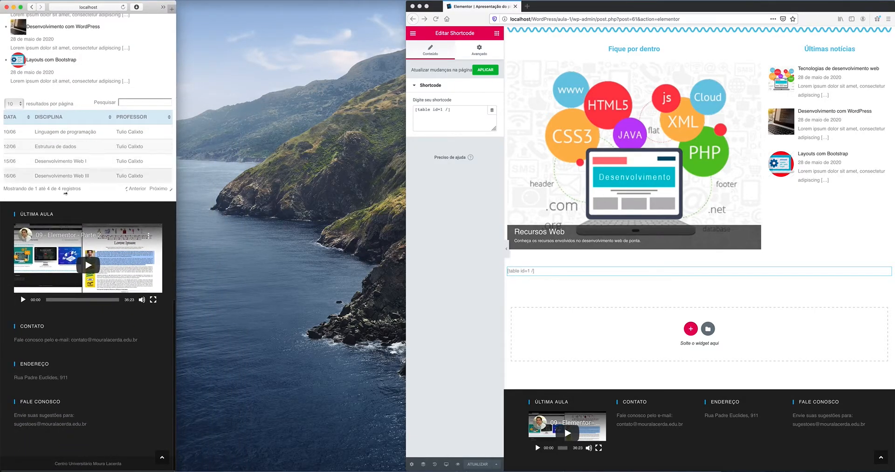
pyautogui.moveTo(178, 174); pyautogui.dragTo(393, 191)
pyautogui.scroll(-3, 186, 330)
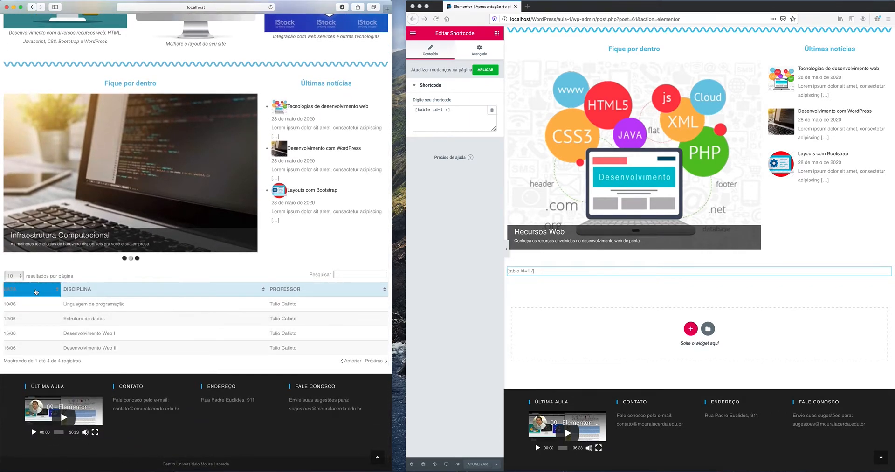
# Step: Keep 10 results per page and test searching the table for 'est', then clear it
pyautogui.click(22, 276)
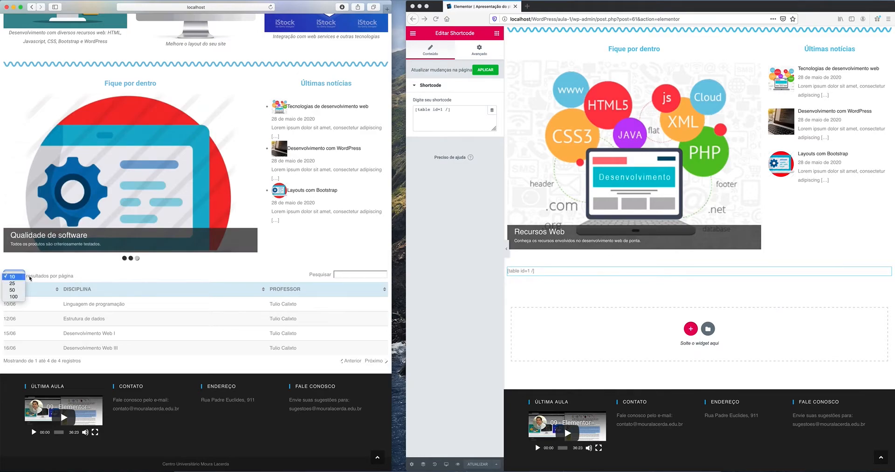
pyautogui.click(29, 277)
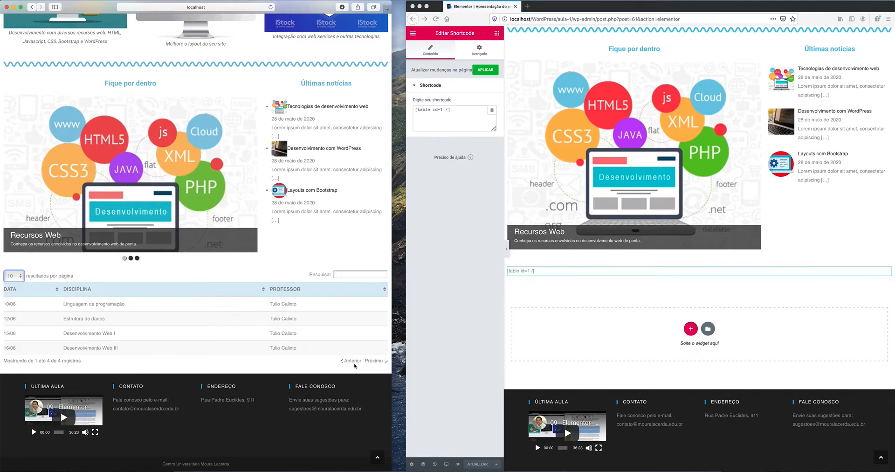
pyautogui.click(343, 274)
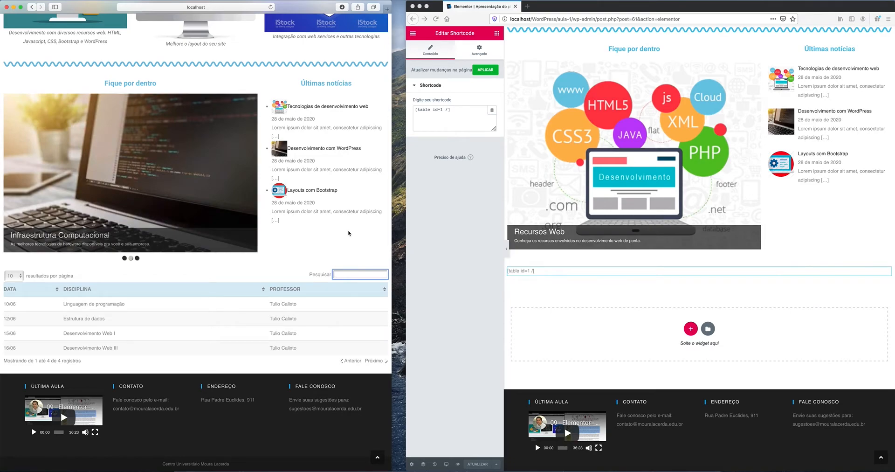
pyautogui.write('est')
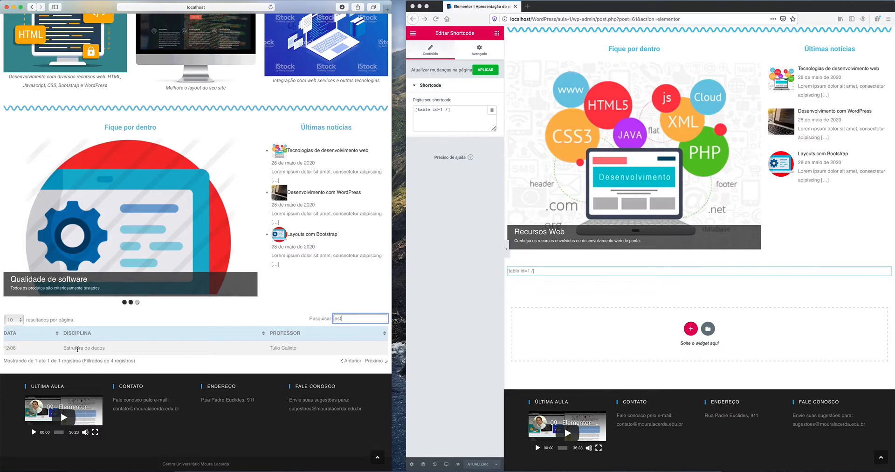
pyautogui.press('BackSpace')
pyautogui.press('BackSpace')
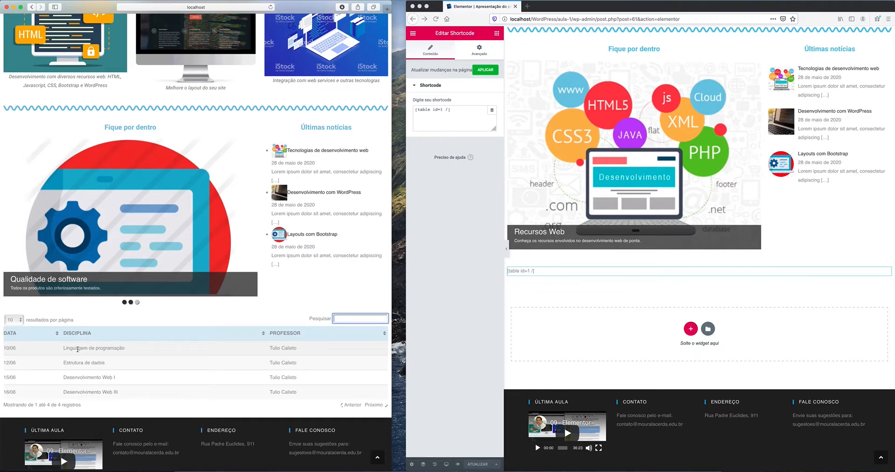
pyautogui.scroll(-3, 169, 325)
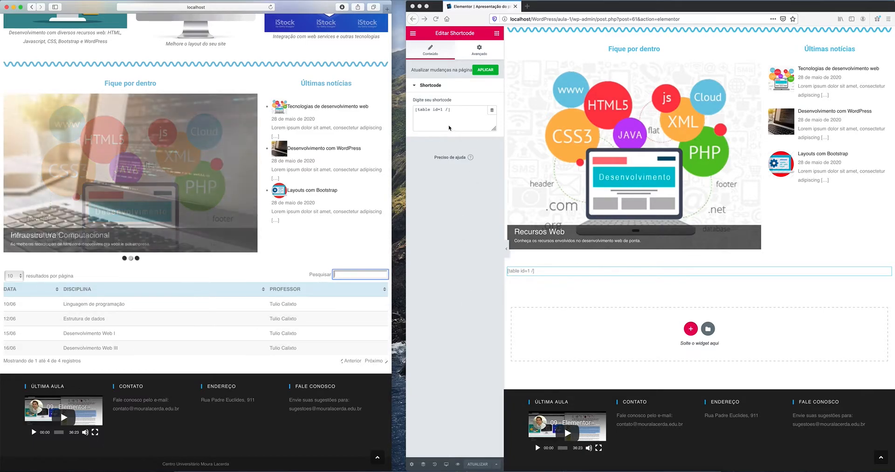
# Step: Exit Elementor via Sair para o painel and go to the TablePress tables list
pyautogui.click(413, 36)
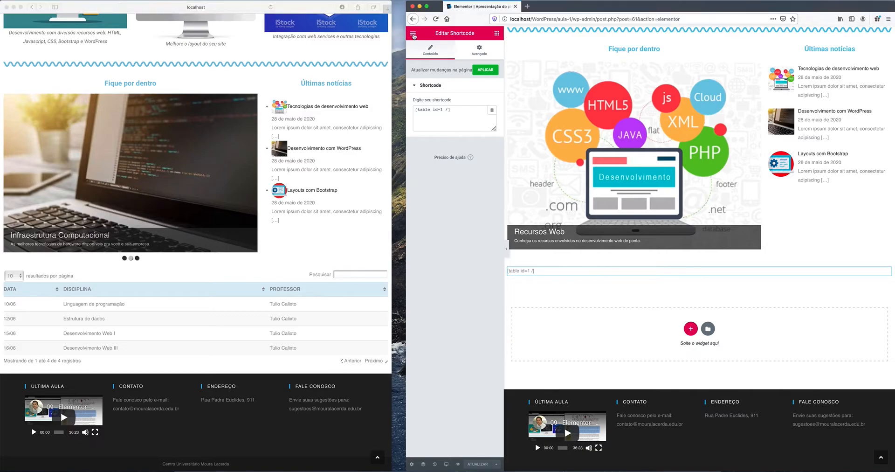
pyautogui.click(413, 33)
pyautogui.click(413, 35)
pyautogui.click(413, 34)
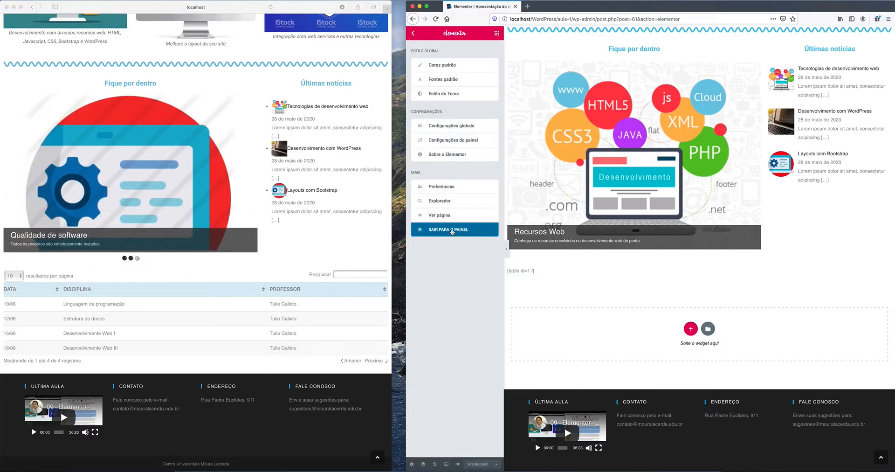
pyautogui.click(452, 231)
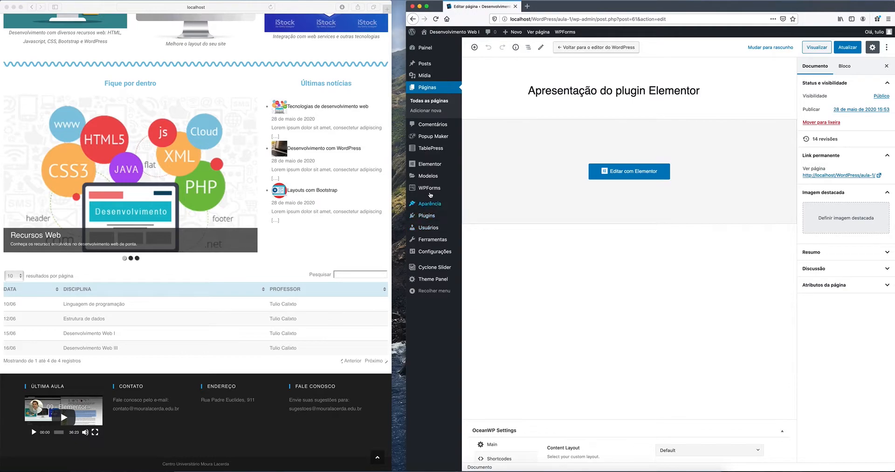
pyautogui.click(431, 150)
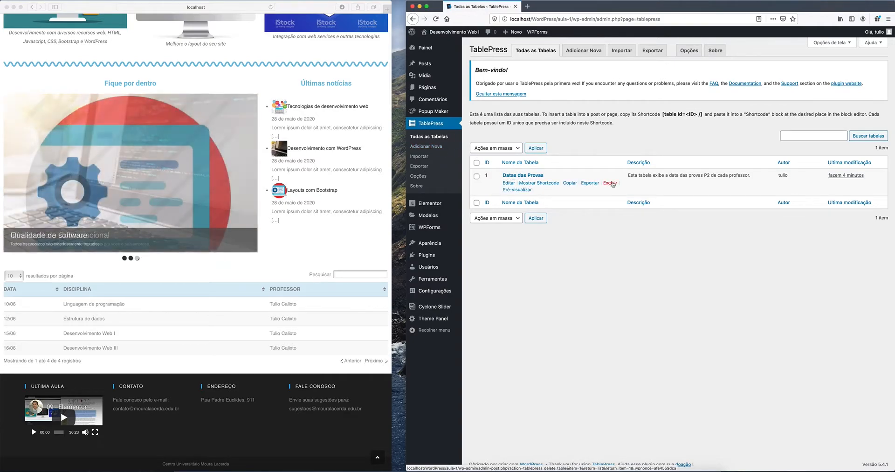
# Step: Open Datas das Provas for editing and test sorting by Disciplina and Data on the site
pyautogui.click(508, 183)
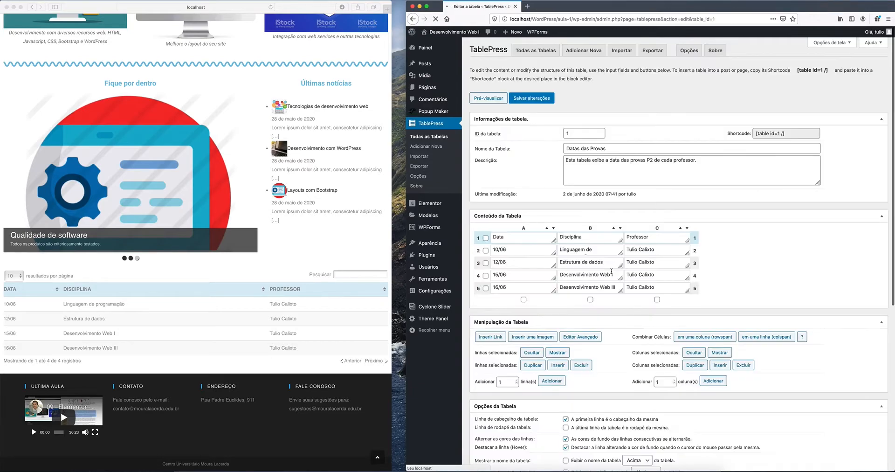
pyautogui.scroll(-5, 781, 278)
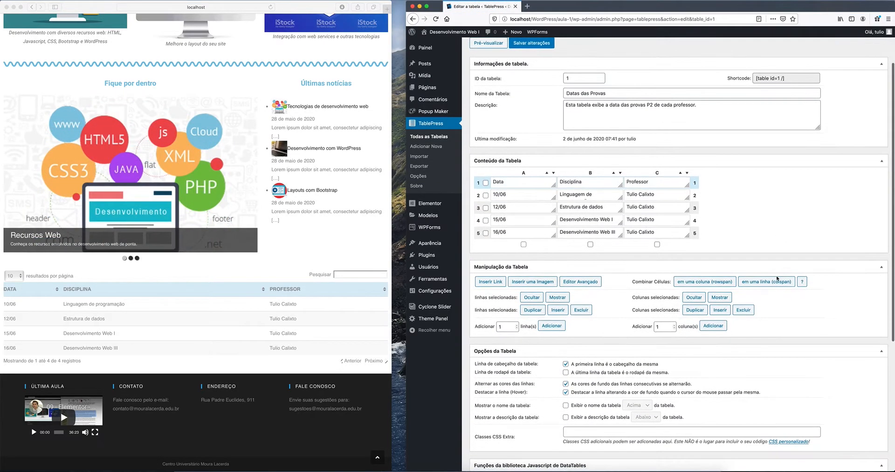
pyautogui.scroll(-3, 777, 278)
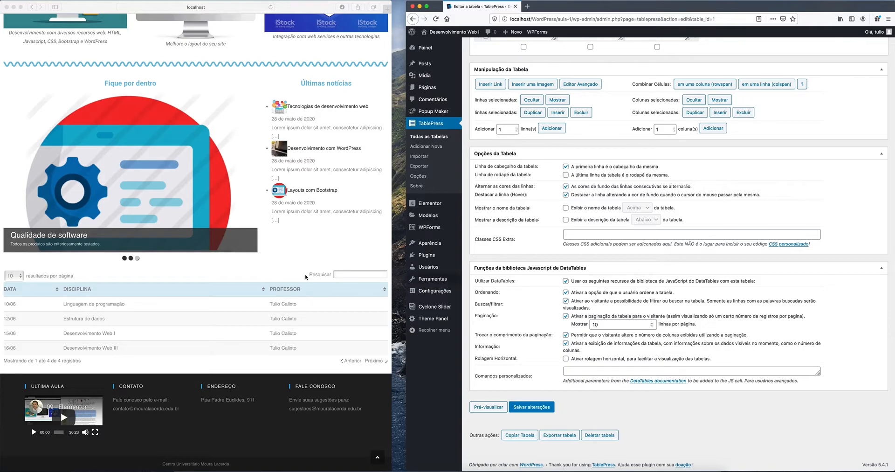
pyautogui.click(81, 291)
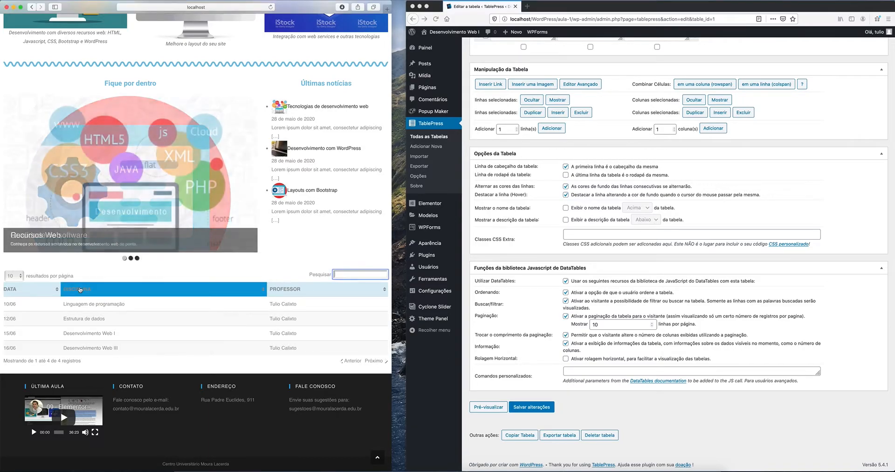
pyautogui.click(78, 290)
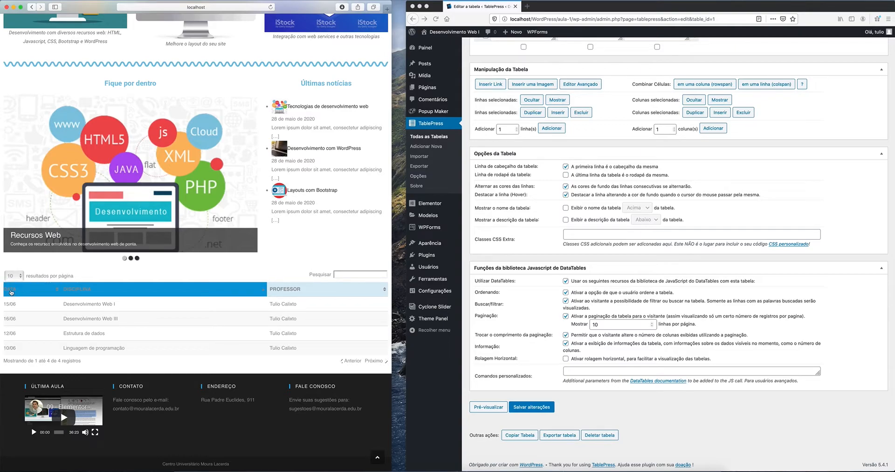
pyautogui.click(11, 292)
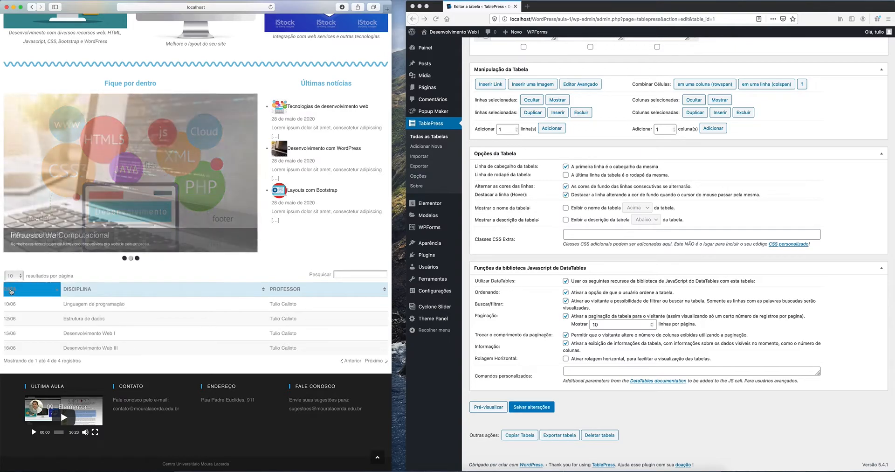
pyautogui.click(84, 290)
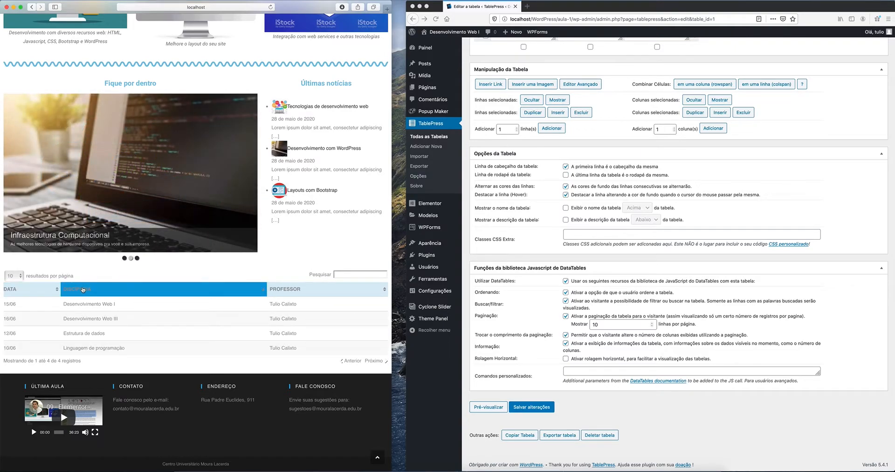
pyautogui.click(14, 291)
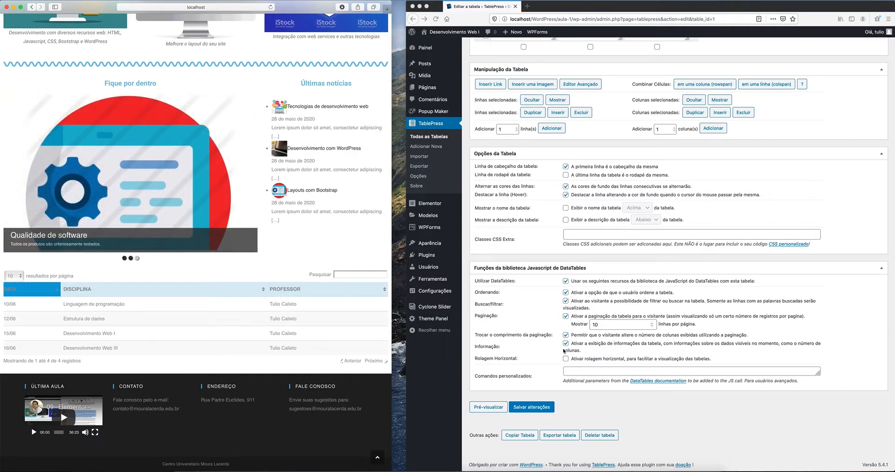
# Step: Uncheck the DataTables features, save the table and reload the site page
pyautogui.click(566, 282)
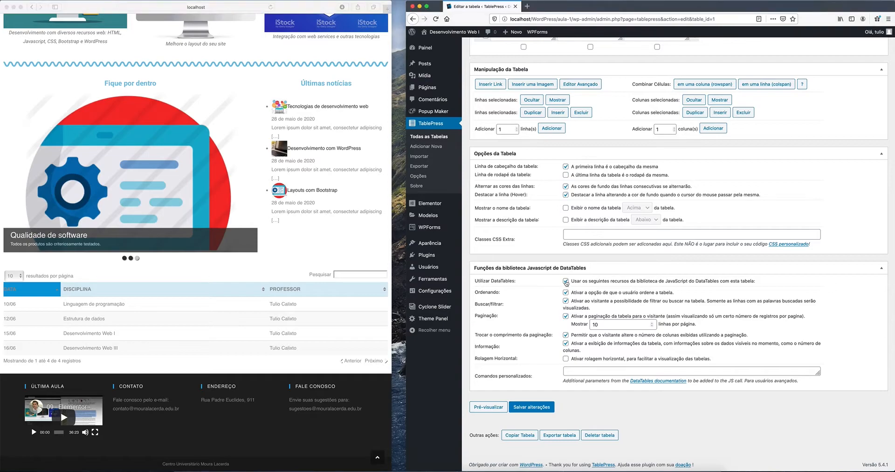
pyautogui.click(566, 281)
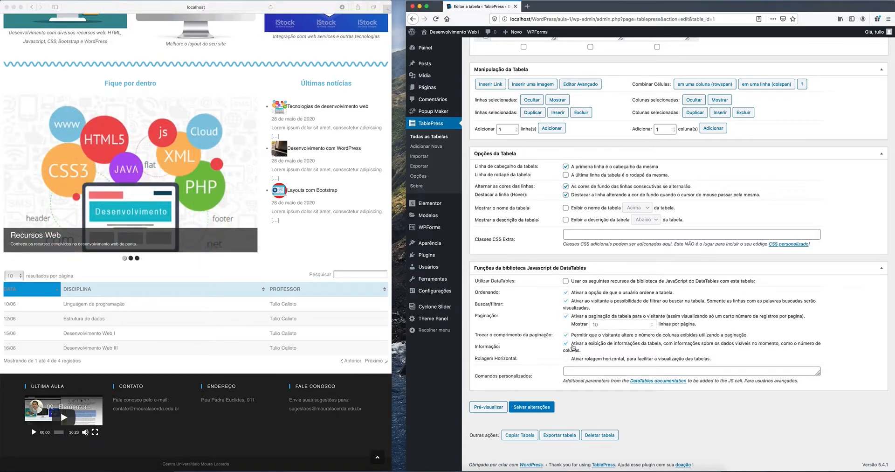
pyautogui.click(532, 408)
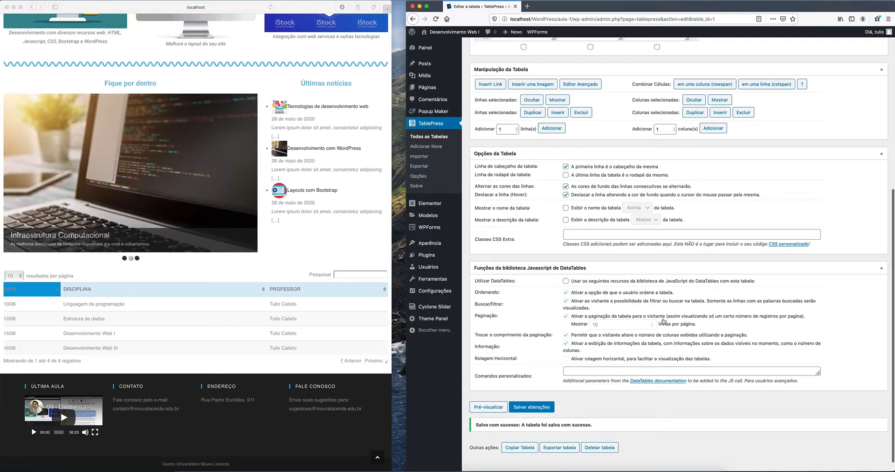
pyautogui.click(271, 7)
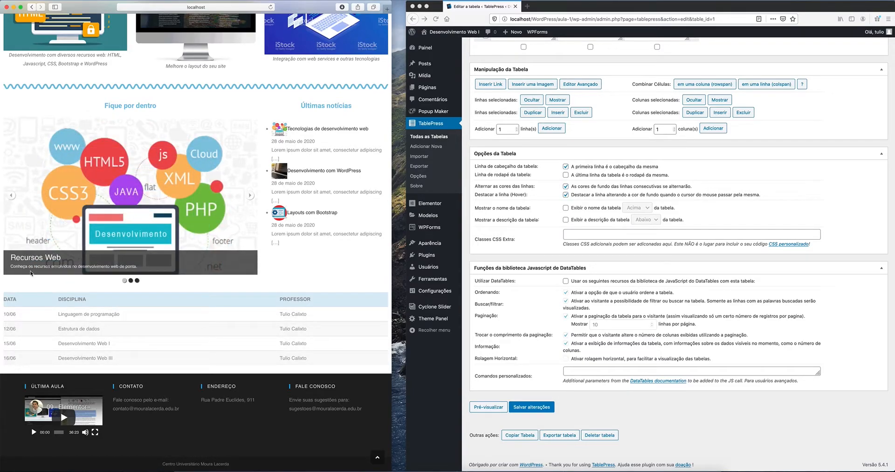
pyautogui.moveTo(389, 289); pyautogui.dragTo(204, 274)
pyautogui.scroll(-10, 156, 273)
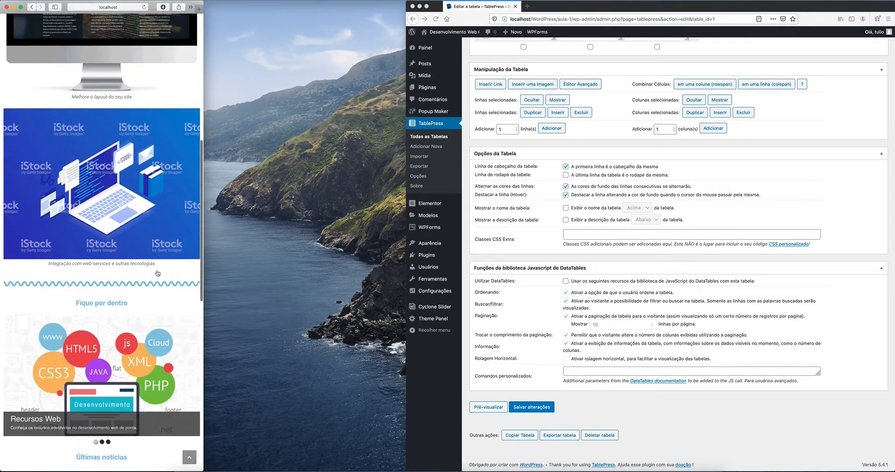
pyautogui.scroll(-2, 157, 273)
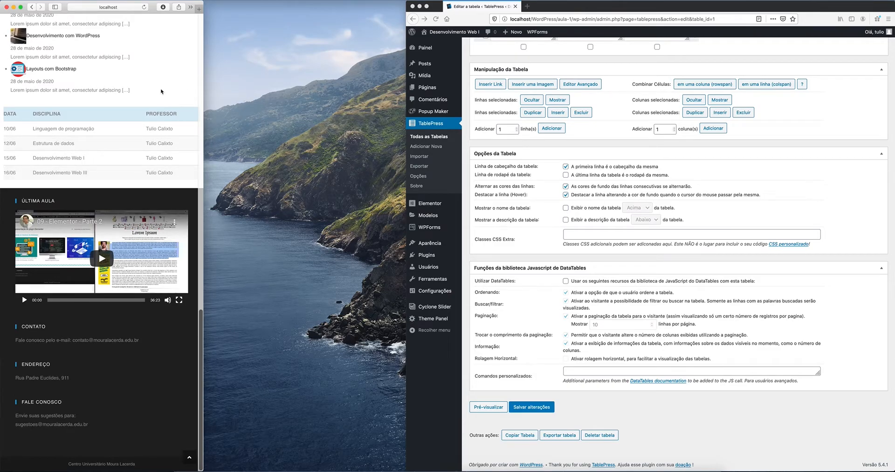
pyautogui.moveTo(203, 103); pyautogui.dragTo(177, 104)
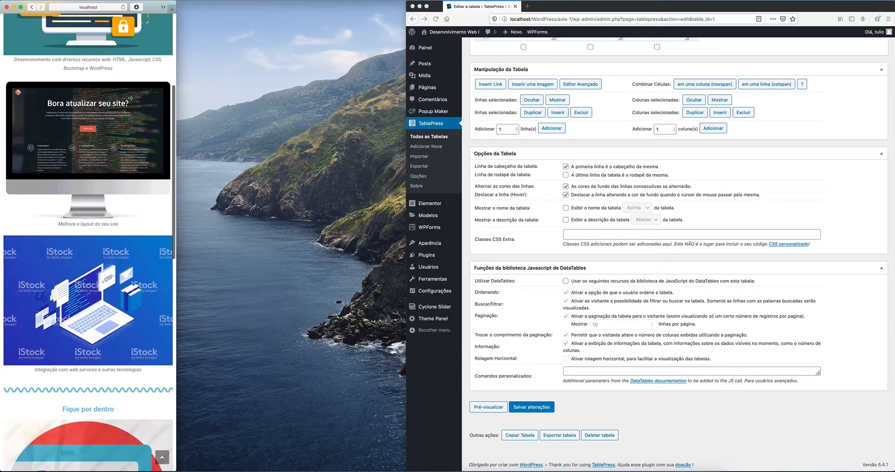
pyautogui.scroll(-1, 135, 114)
pyautogui.scroll(-15, 135, 114)
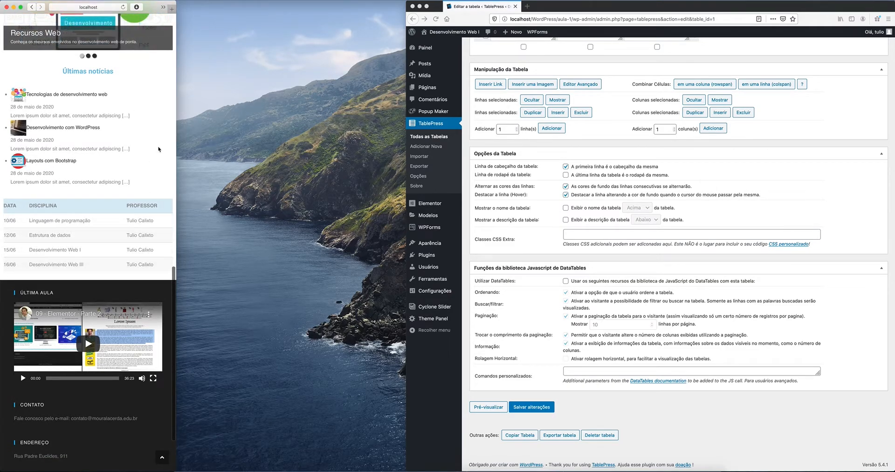
pyautogui.moveTo(176, 153); pyautogui.dragTo(404, 156)
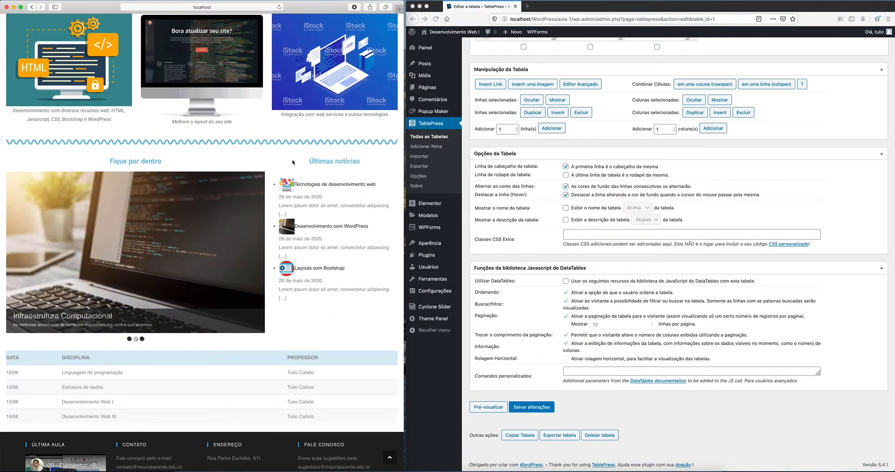
pyautogui.scroll(5, 293, 162)
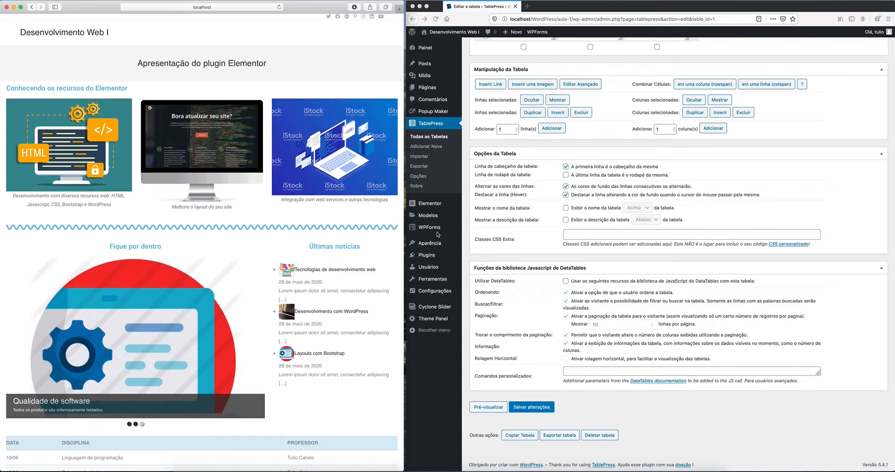
# Step: Go to Plugins instalados and view the Popup Maker plugin details
pyautogui.click(429, 259)
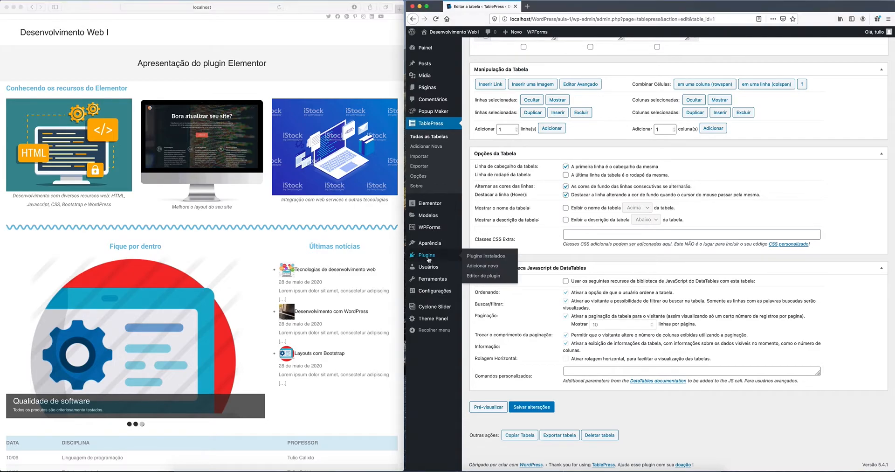
pyautogui.moveTo(441, 113)
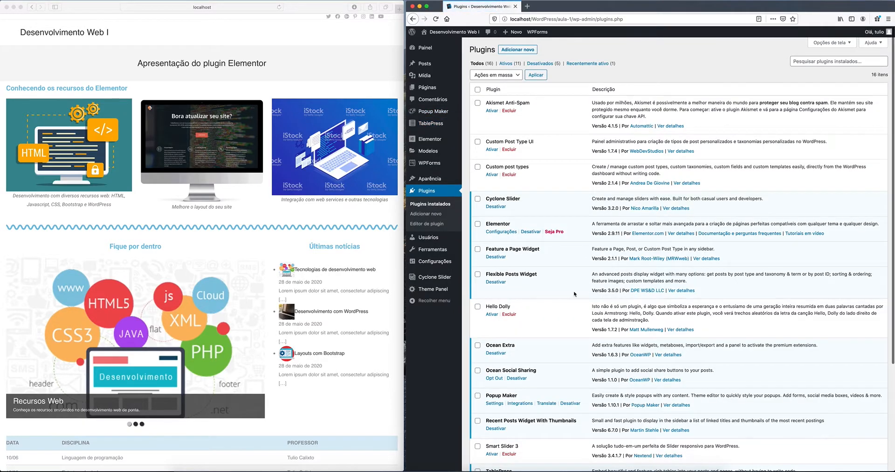
pyautogui.scroll(-5, 549, 296)
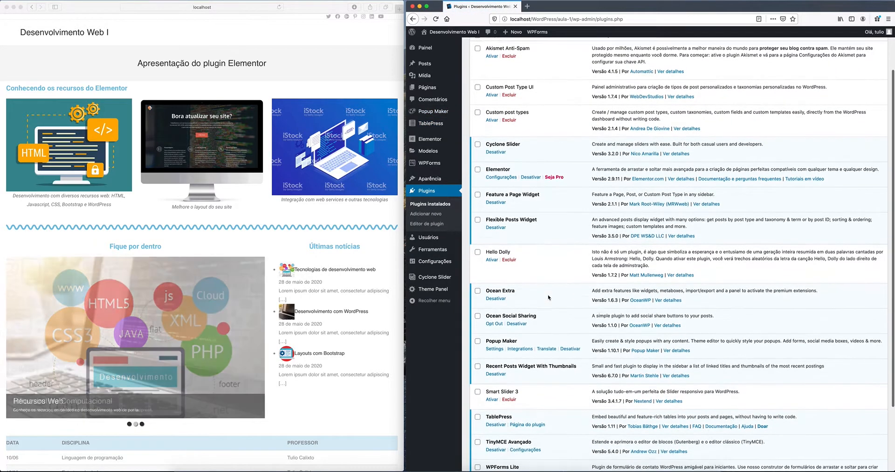
pyautogui.scroll(-1, 549, 297)
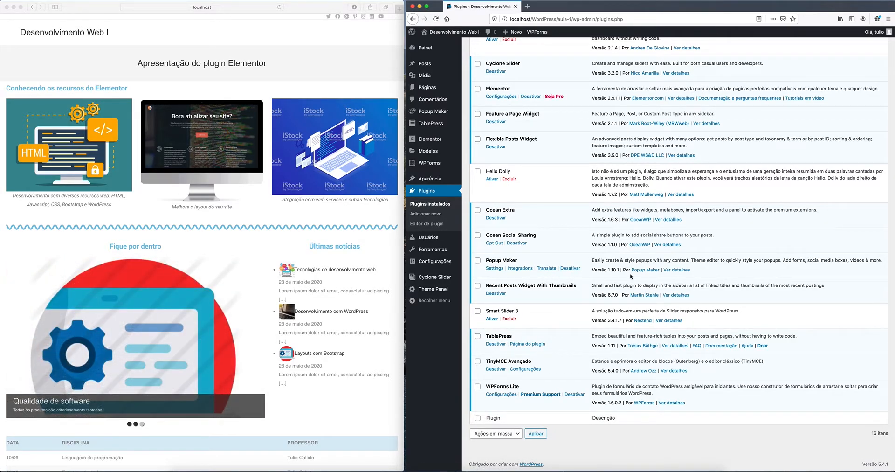
pyautogui.click(677, 270)
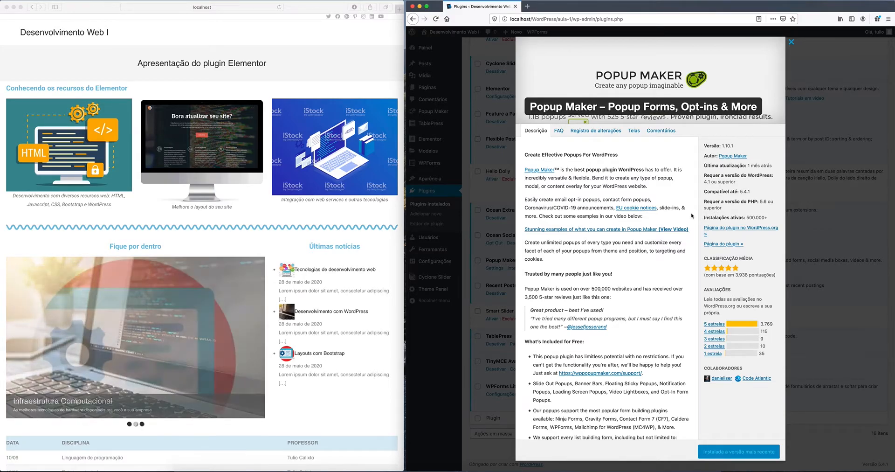
pyautogui.scroll(-2, 691, 215)
pyautogui.scroll(-4, 692, 216)
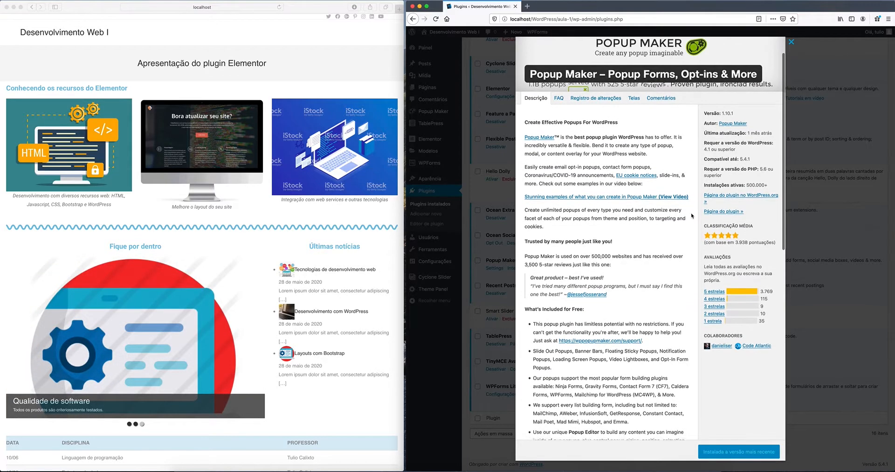
pyautogui.scroll(-1, 692, 216)
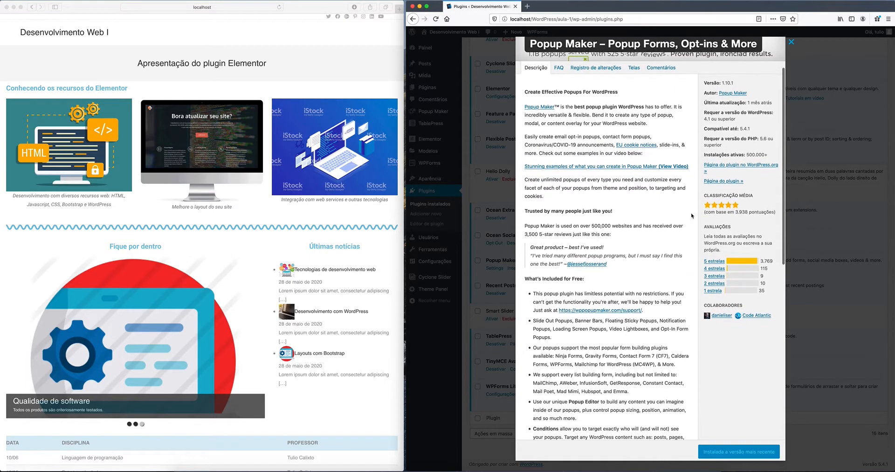
pyautogui.scroll(-4, 692, 215)
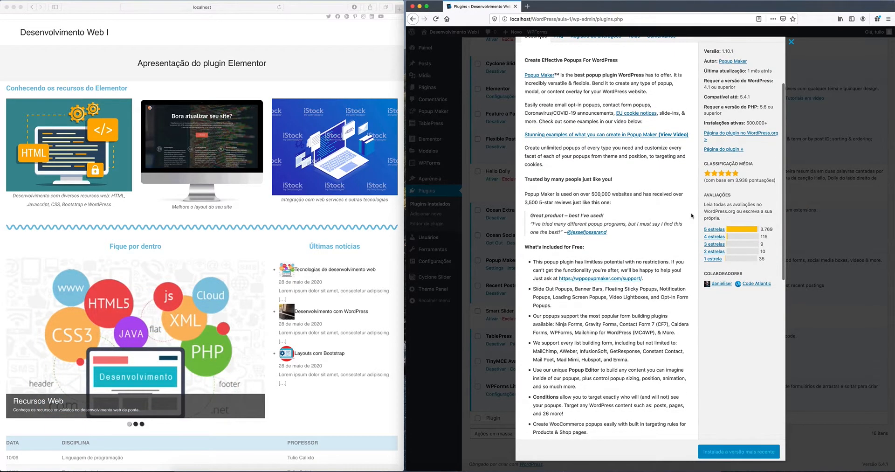
pyautogui.scroll(-15, 692, 215)
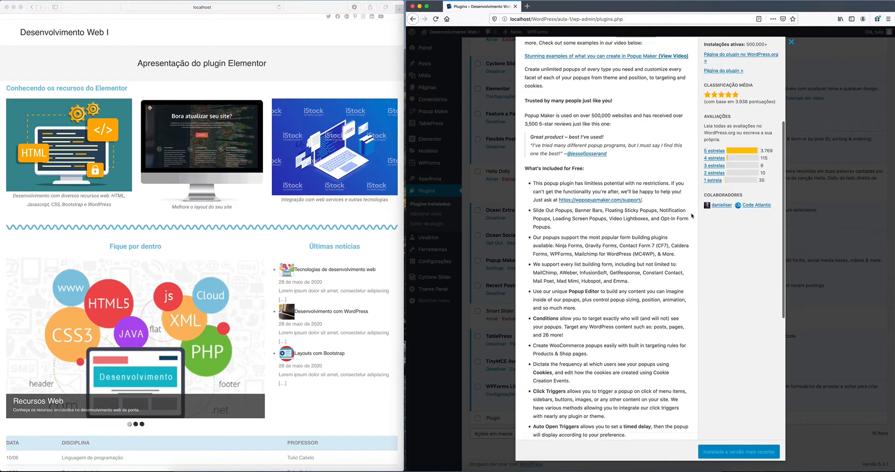
pyautogui.scroll(-19, 692, 215)
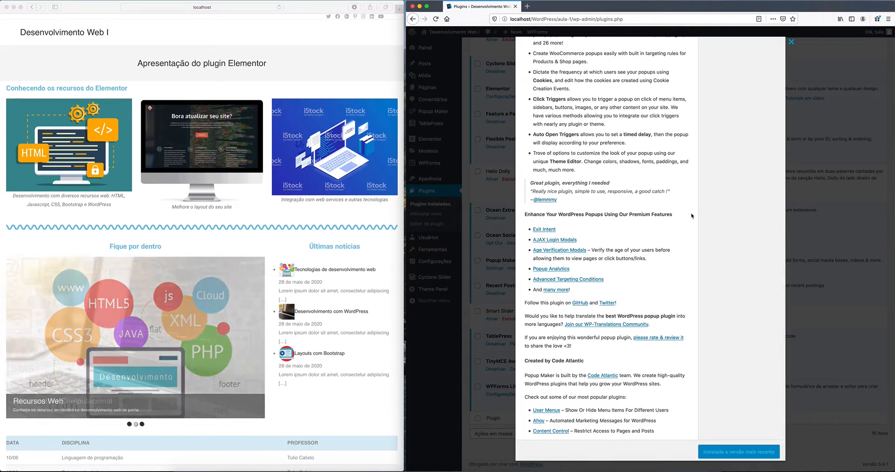
pyautogui.scroll(20, 692, 216)
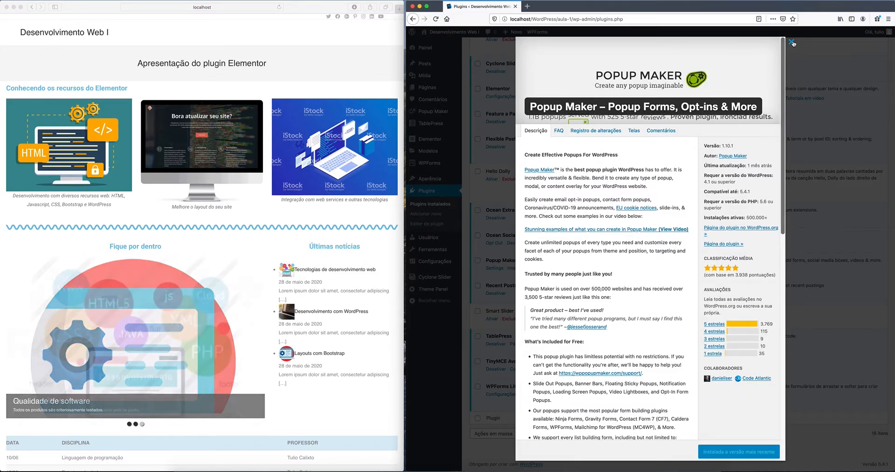
# Step: Close the plugin details and go to Popup Maker's All Popups list, showing 'No Popups found'
pyautogui.click(793, 42)
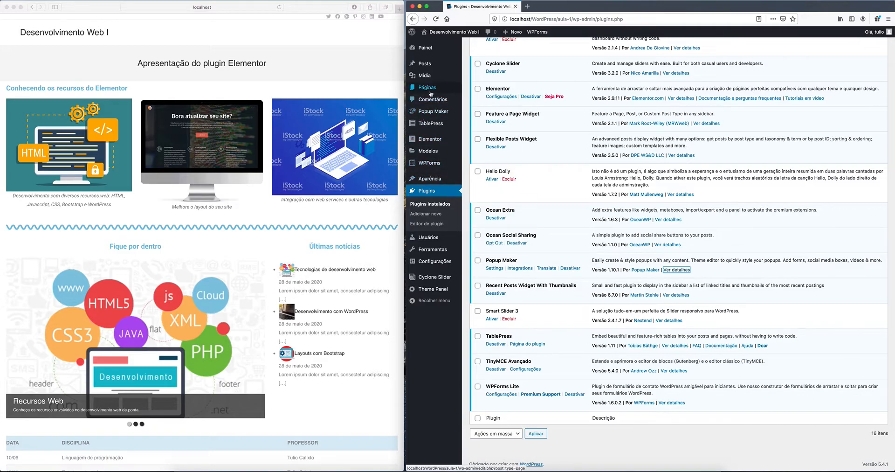
pyautogui.click(428, 113)
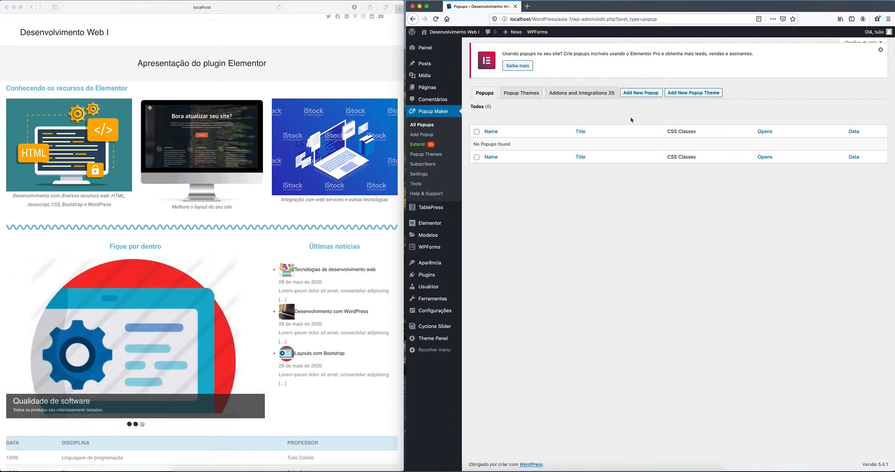
# Step: Create a new popup named 'Aviso de Férias' with the popup title 'Período de Férias'
pyautogui.click(642, 94)
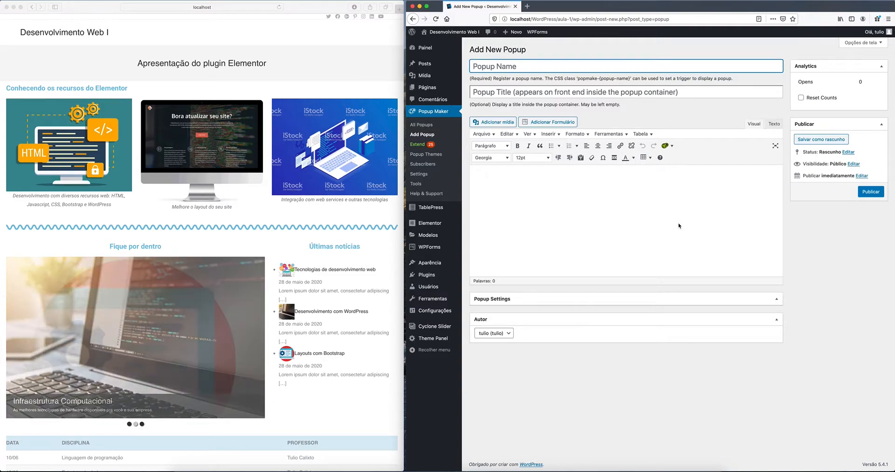
pyautogui.write('Avi')
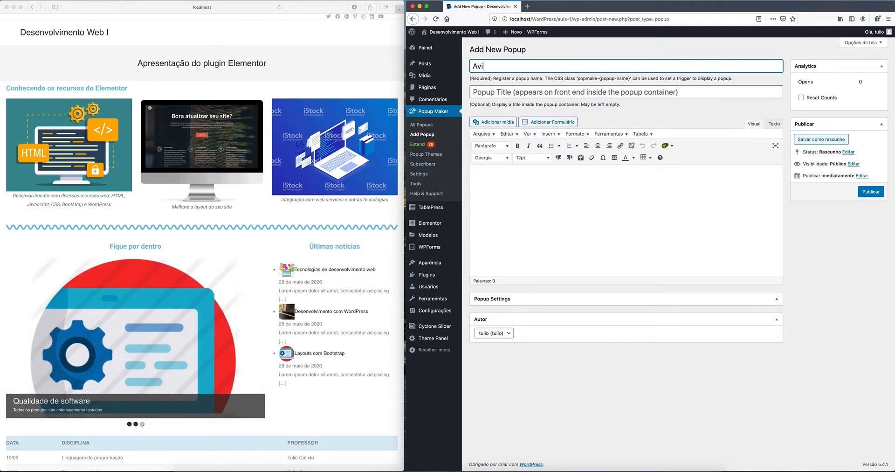
pyautogui.write('so de Férias')
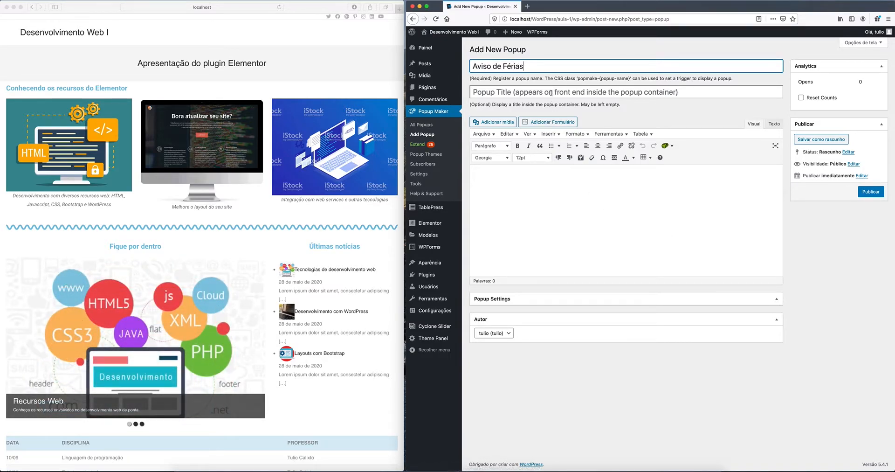
pyautogui.press('Tab')
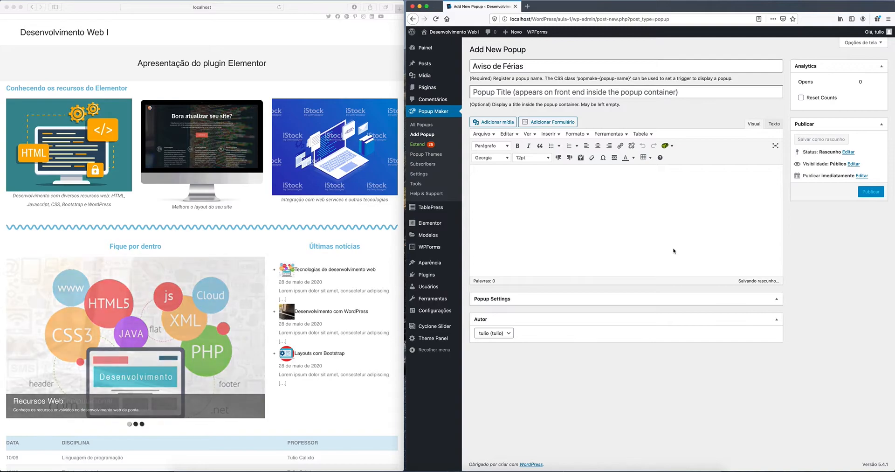
pyautogui.write('Per')
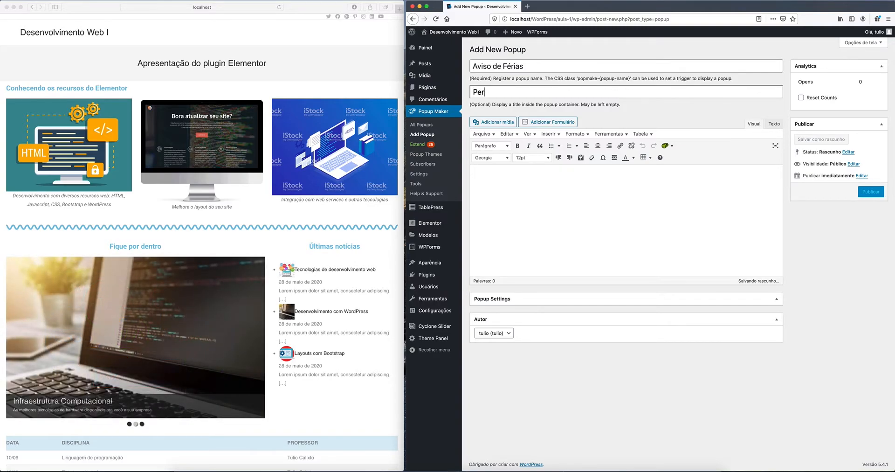
pyautogui.press('BackSpace')
pyautogui.press('BackSpace')
pyautogui.press('BackSpace')
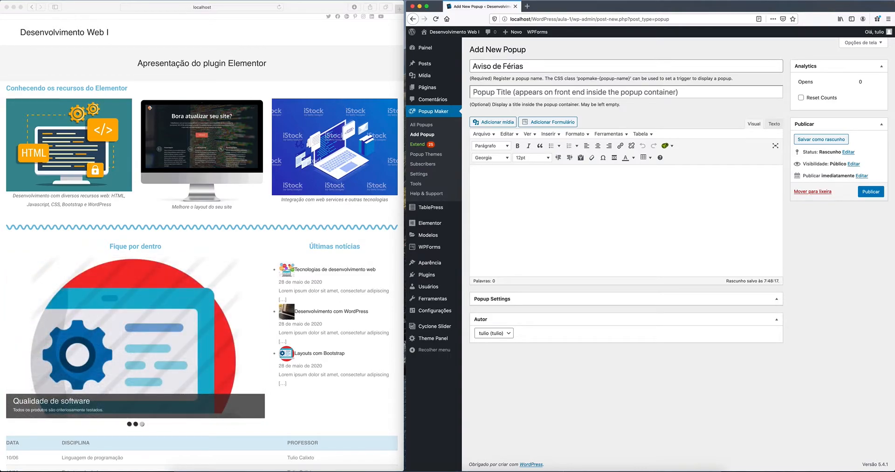
pyautogui.write('P')
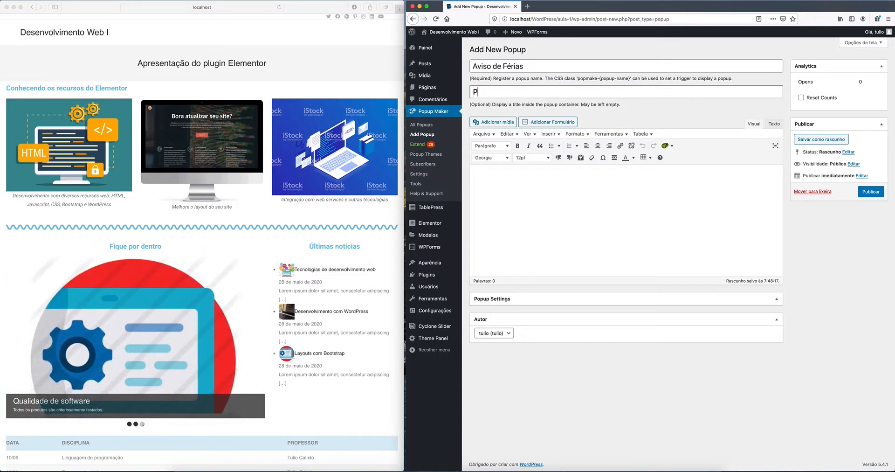
pyautogui.write('eríodo d')
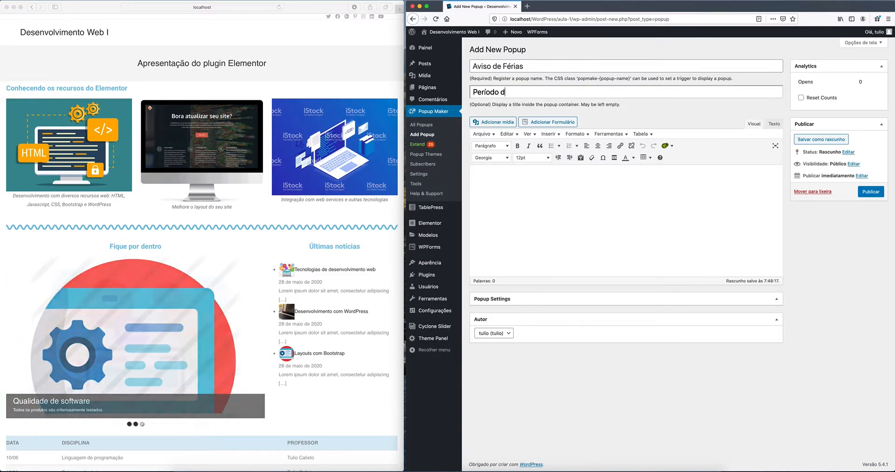
pyautogui.write('e Férias')
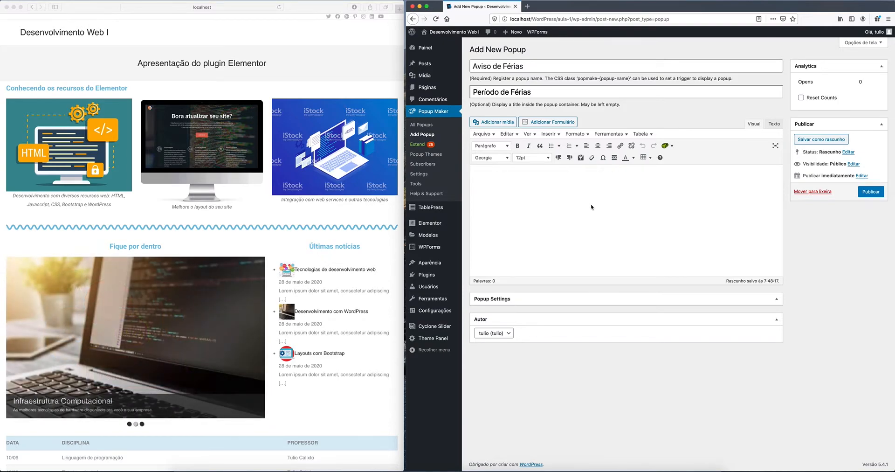
# Step: Write the notice that the vacation period starts soon, reminding about the P2 and posting grades
pyautogui.click(523, 171)
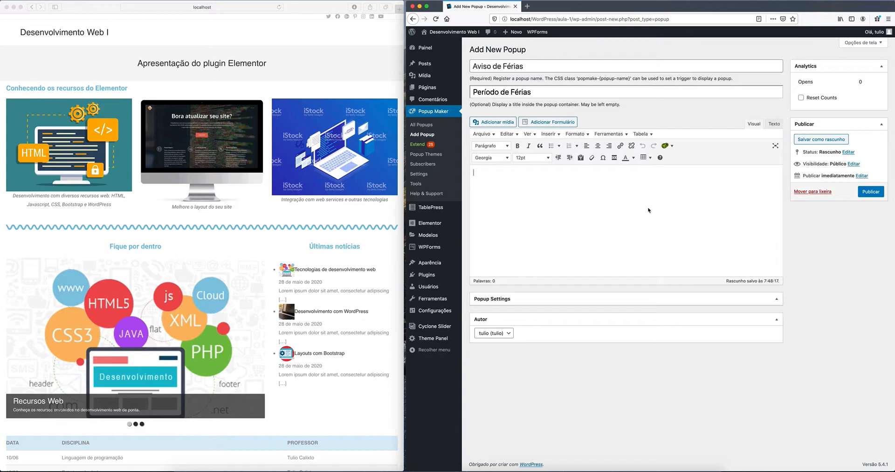
pyautogui.write('Informamos aos alunos')
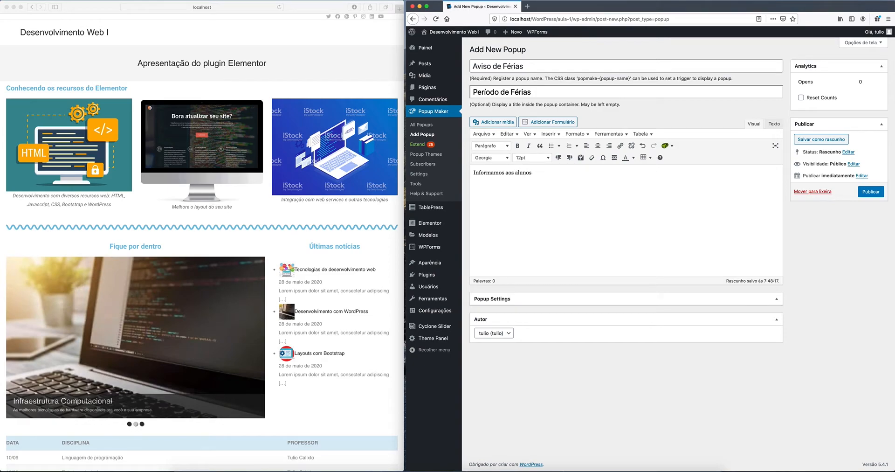
pyautogui.write(' e docentes')
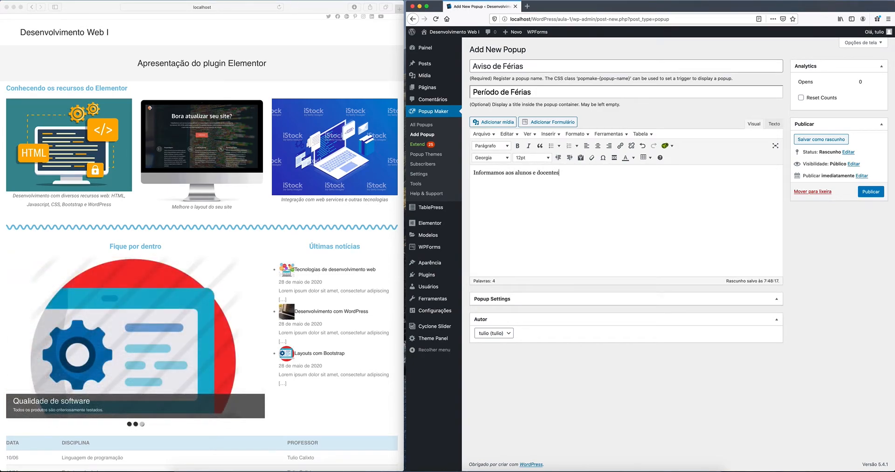
pyautogui.write(' que em breve ')
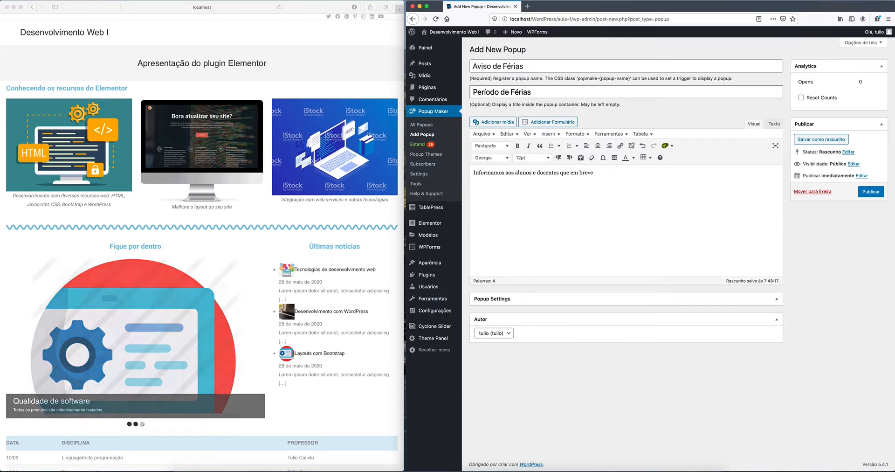
pyautogui.write('se inicia ')
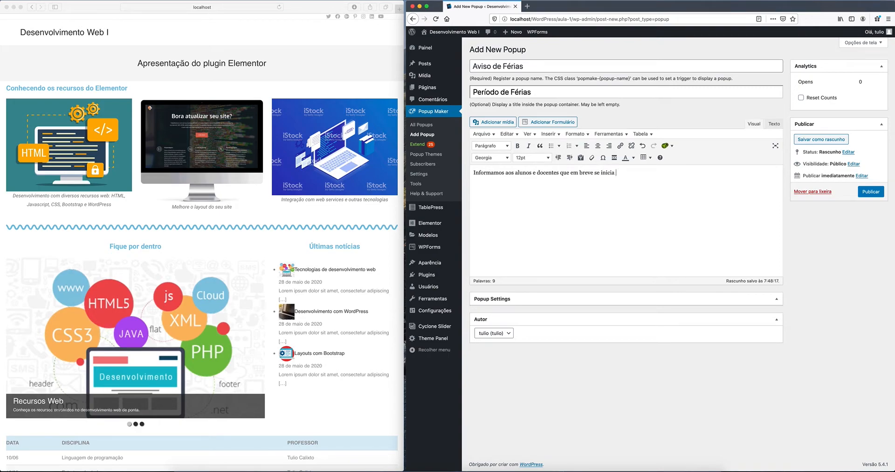
pyautogui.write('rá o pe')
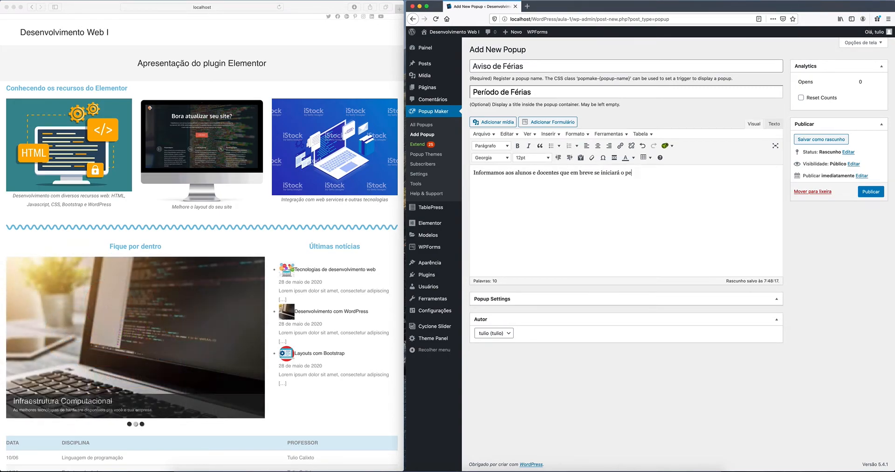
pyautogui.write('ríodo de férias. ')
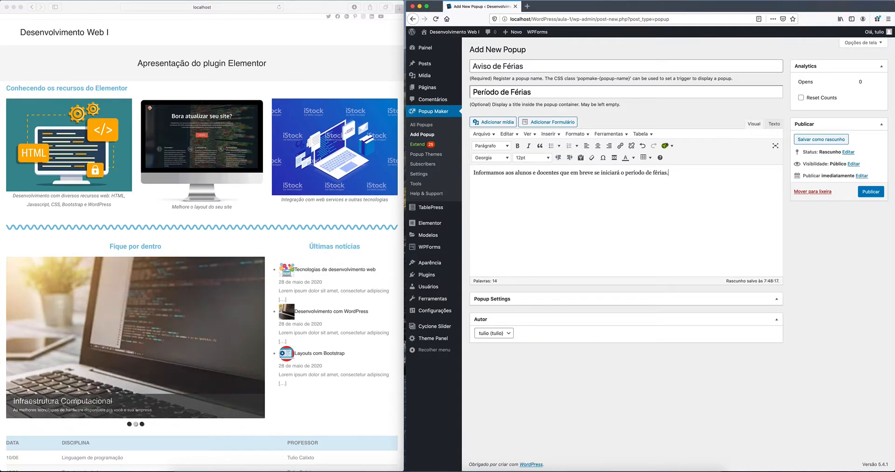
pyautogui.write('N')
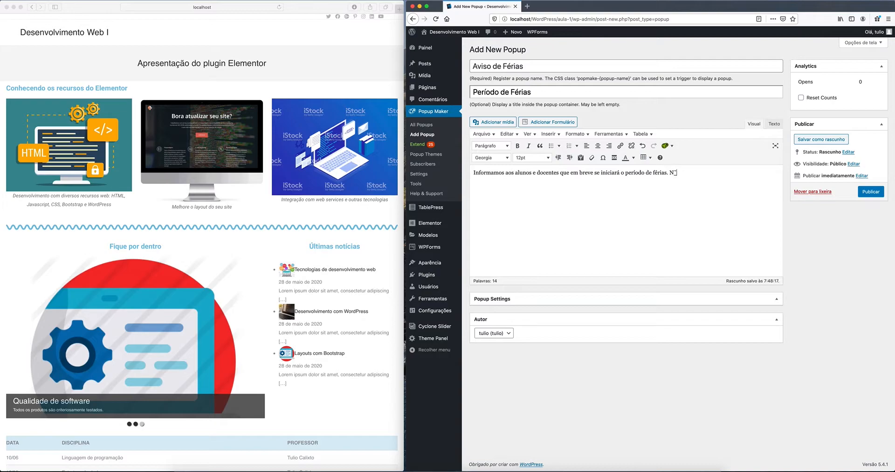
pyautogui.write('ão esqueçam de')
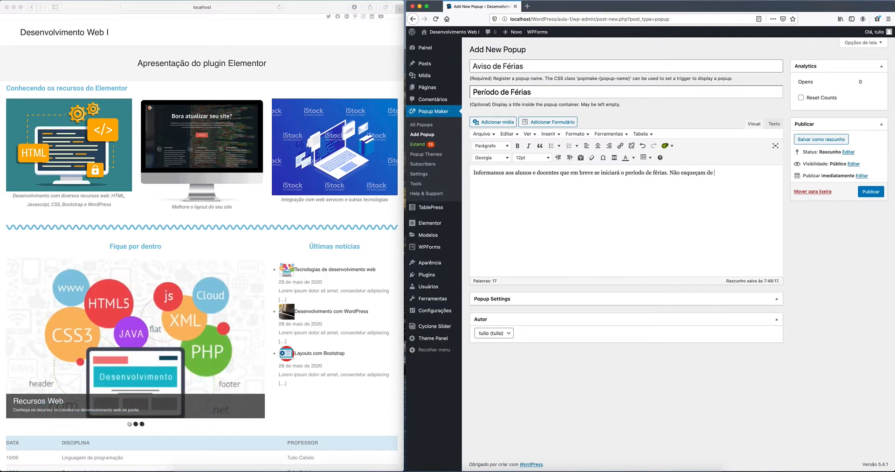
pyautogui.write(' est')
pyautogui.write('para pa')
pyautogui.press('BackSpace')
pyautogui.press('BackSpace')
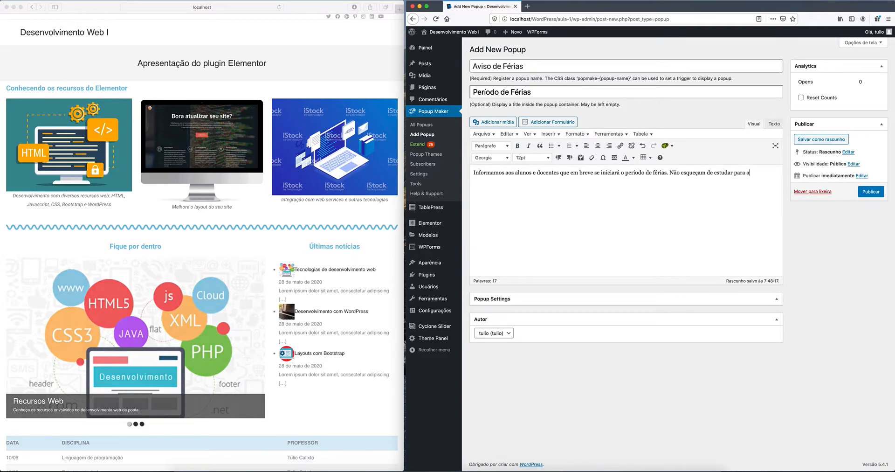
pyautogui.write('a P2')
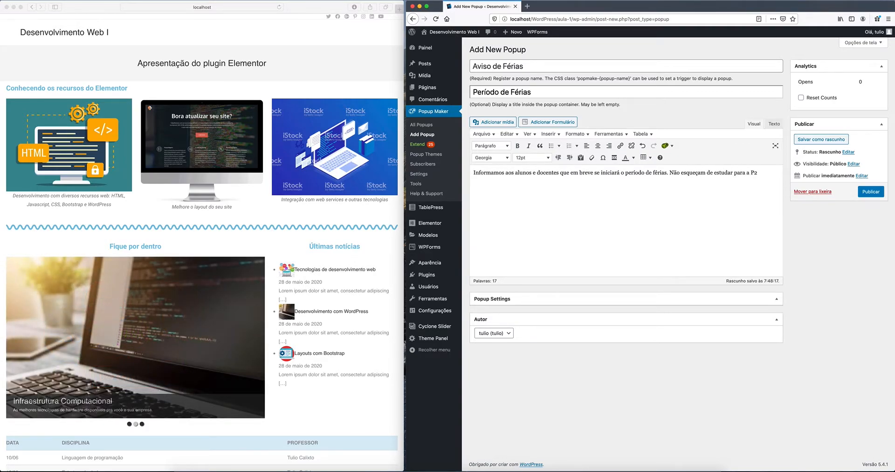
pyautogui.write(' e os professores lan')
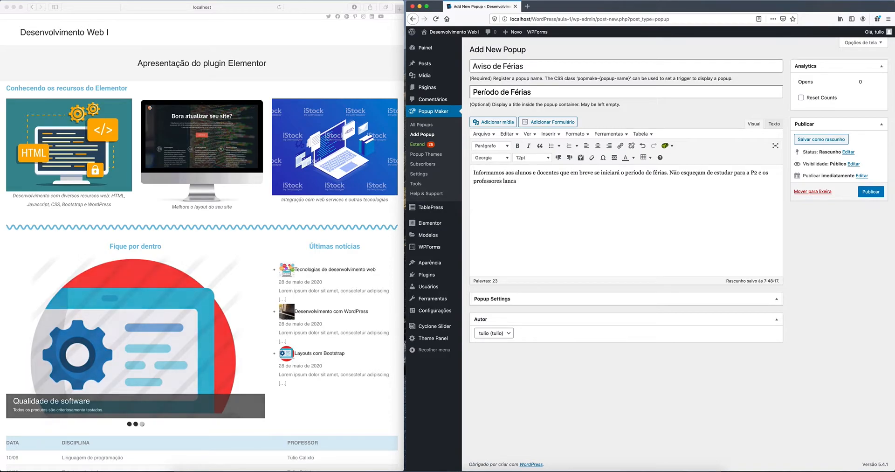
pyautogui.write('çar as notas no portal do aluno.')
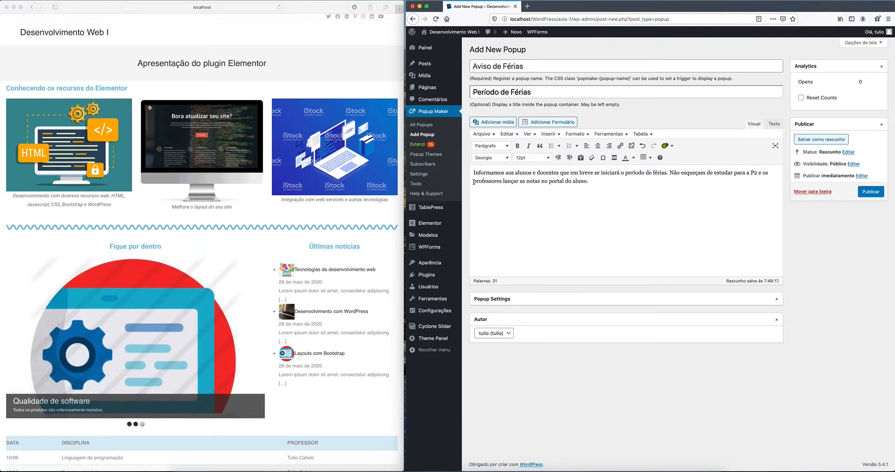
pyautogui.moveTo(473, 182); pyautogui.dragTo(585, 181)
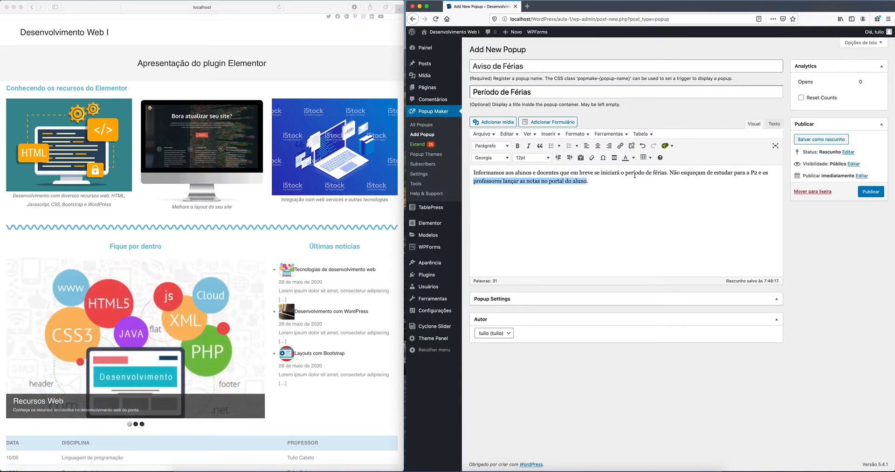
# Step: Make the phrase about teachers posting grades red and bold, then publish the popup
pyautogui.click(634, 159)
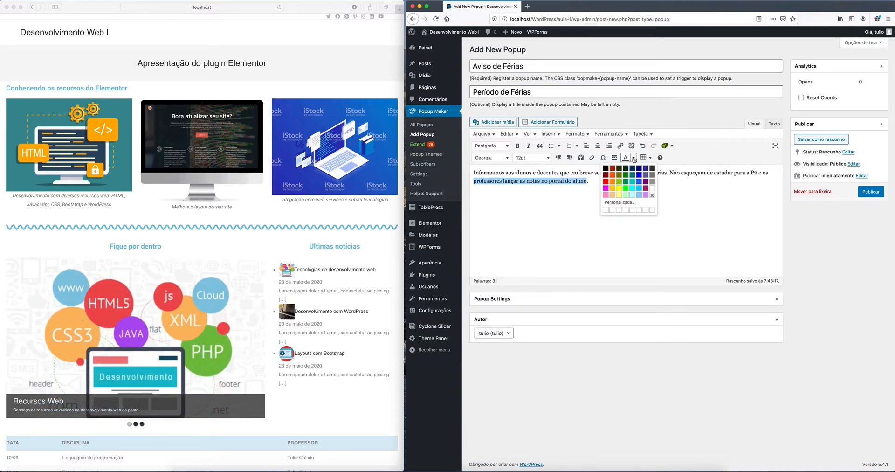
pyautogui.click(606, 181)
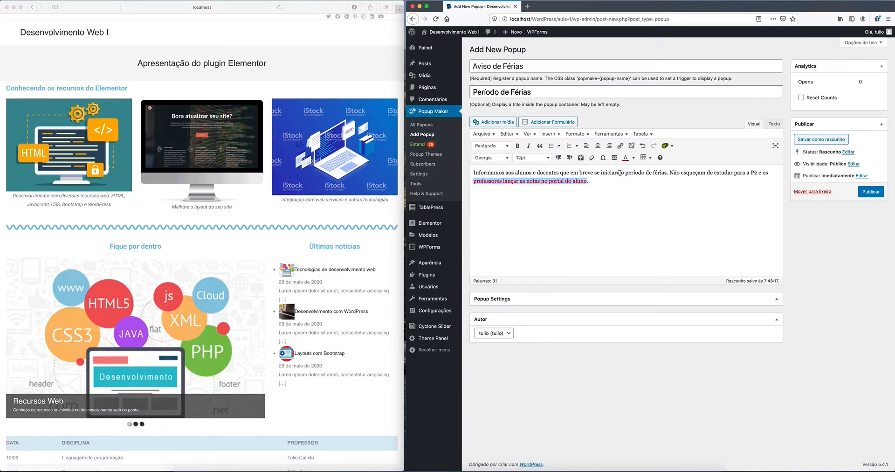
pyautogui.click(518, 145)
pyautogui.click(618, 201)
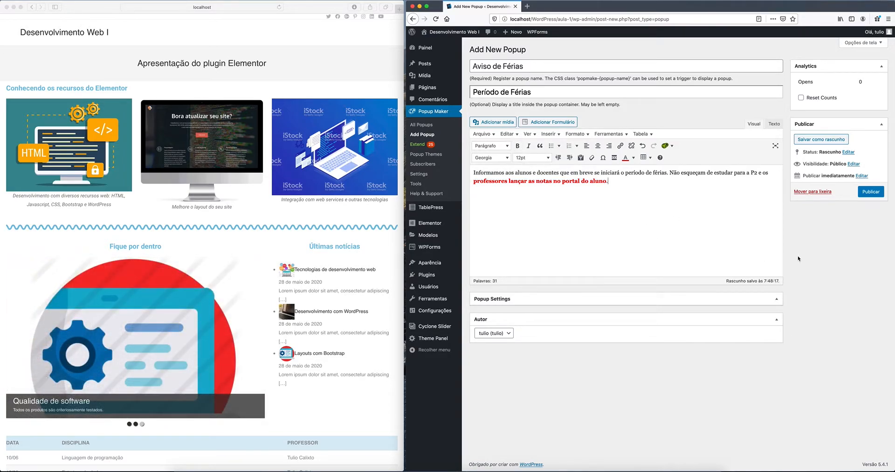
pyautogui.click(871, 192)
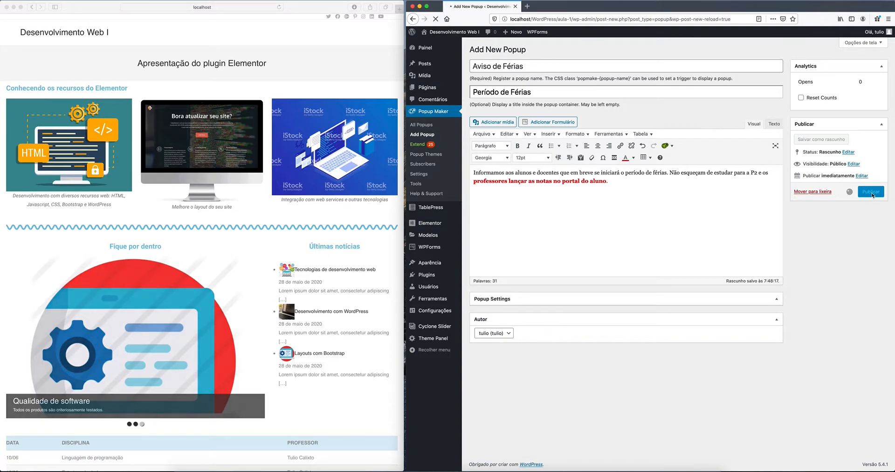
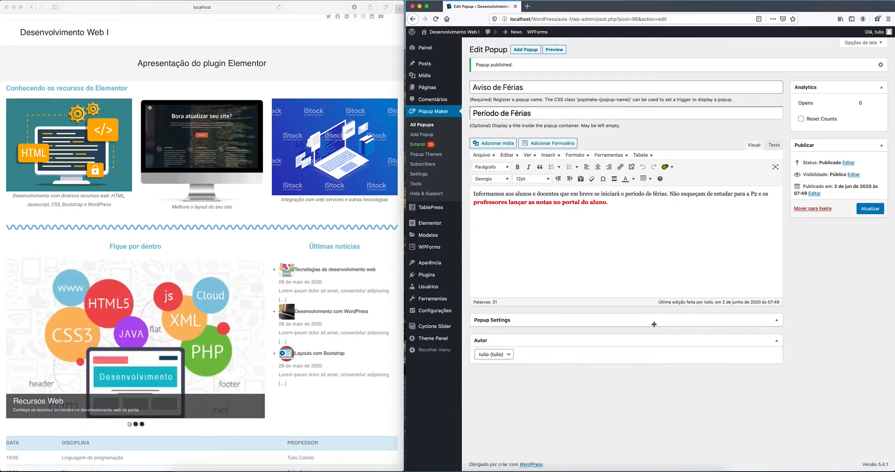
# Step: Preview the Período de Férias popup and close it
pyautogui.click(493, 320)
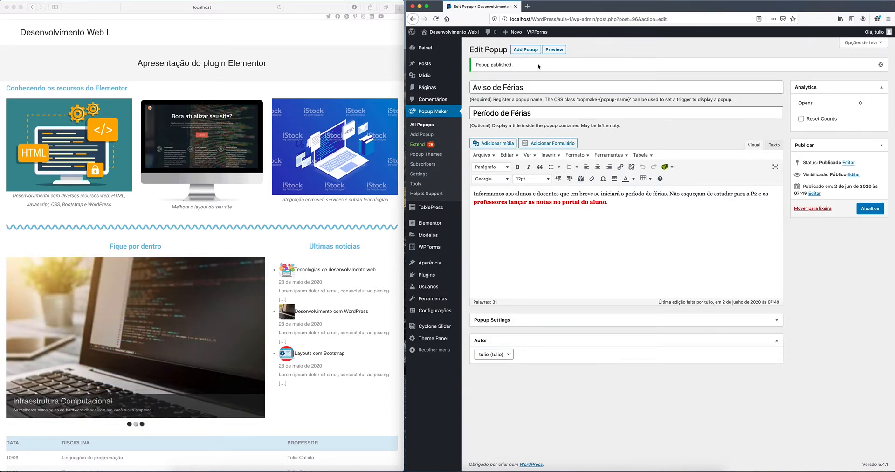
pyautogui.press('super+t')
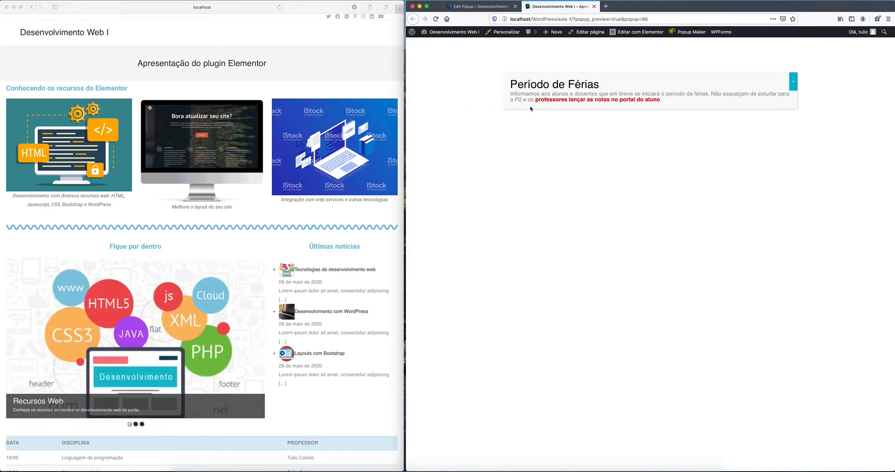
pyautogui.click(793, 85)
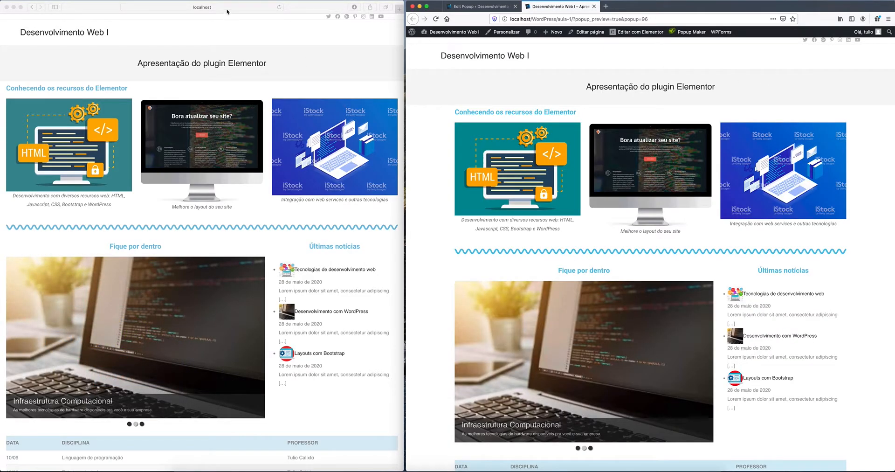
# Step: Reload the site page in the other browser to check for the popup
pyautogui.click(227, 10)
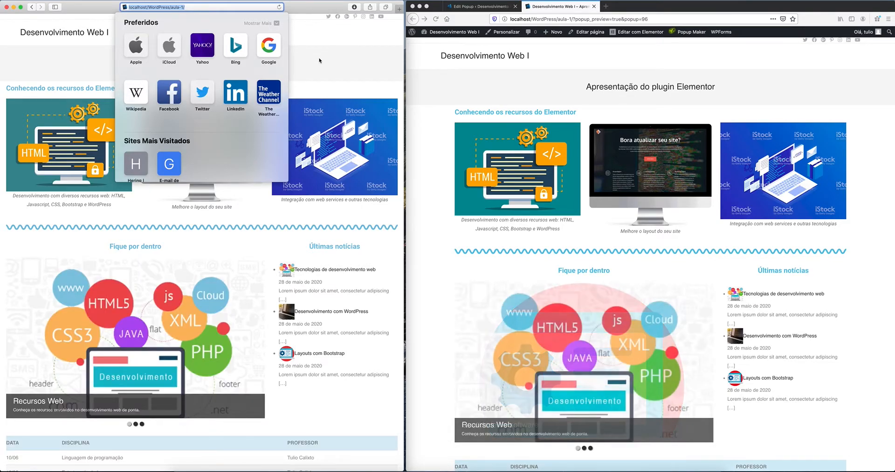
pyautogui.click(215, 6)
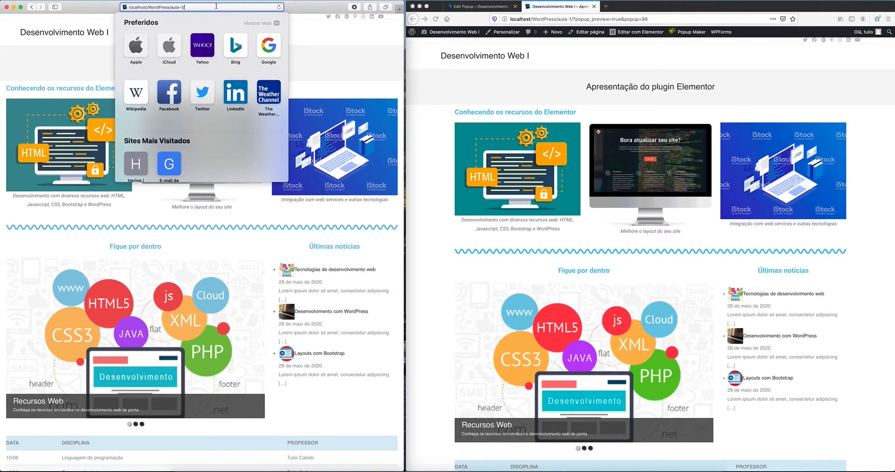
pyautogui.press('Return')
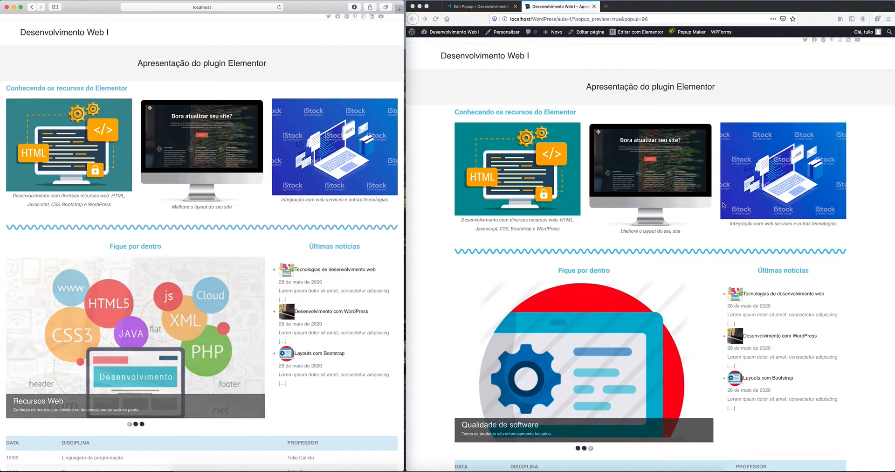
pyautogui.scroll(-2, 723, 206)
pyautogui.scroll(2, 723, 206)
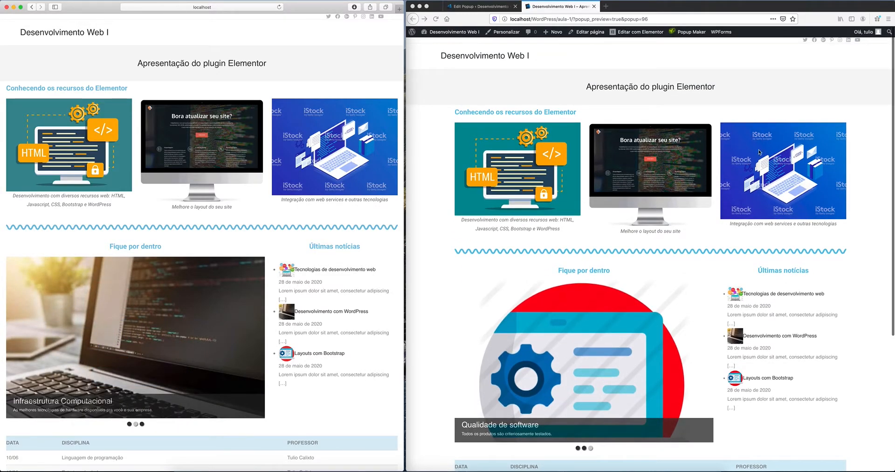
# Step: Load the site's home page by removing the admin path from the About WordPress address
pyautogui.click(412, 34)
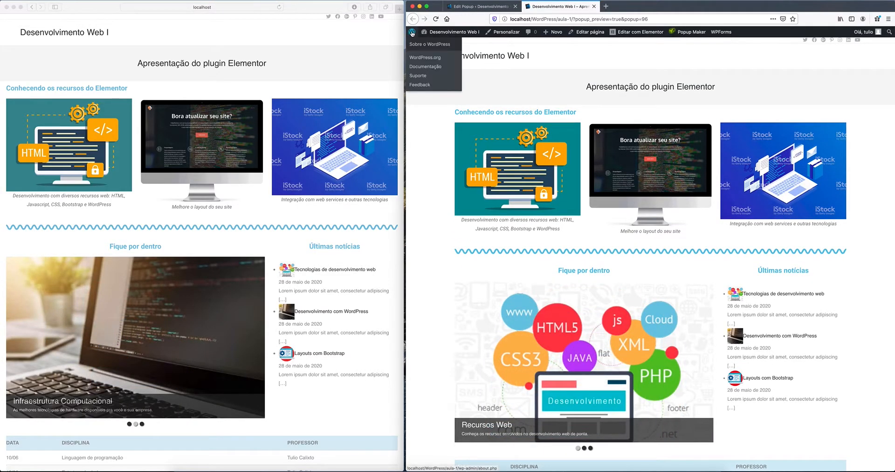
pyautogui.click(414, 34)
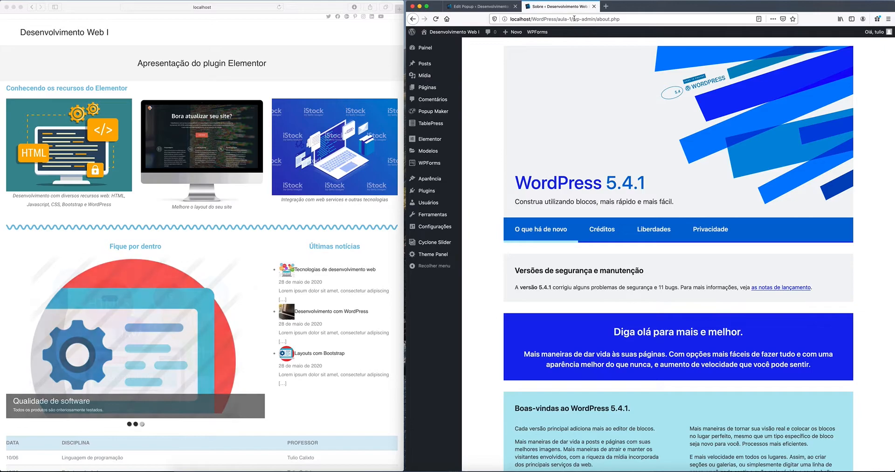
pyautogui.moveTo(572, 19); pyautogui.dragTo(676, 22)
pyautogui.press('BackSpace')
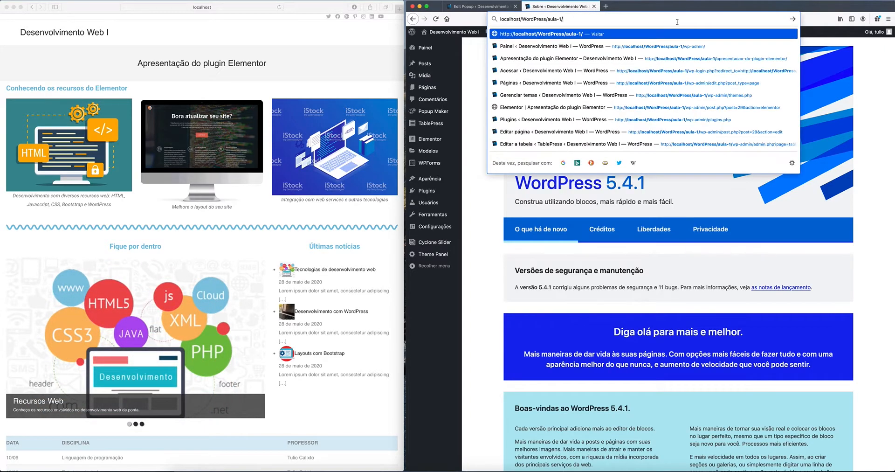
pyautogui.press('Return')
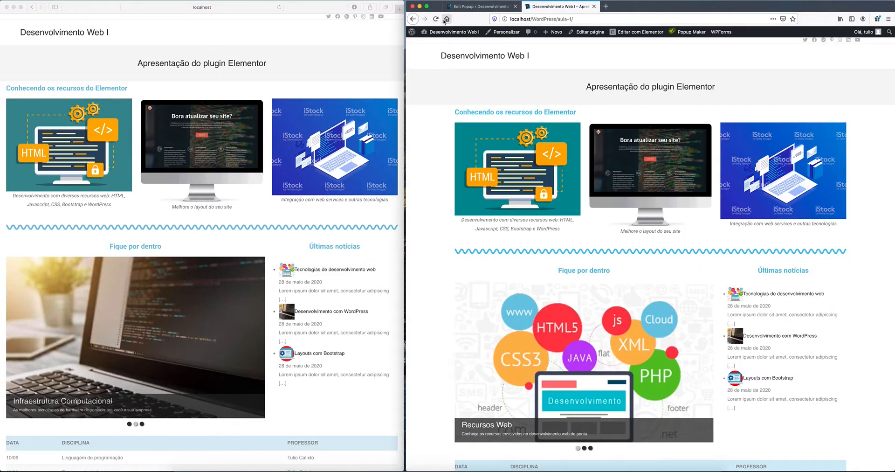
pyautogui.click(481, 8)
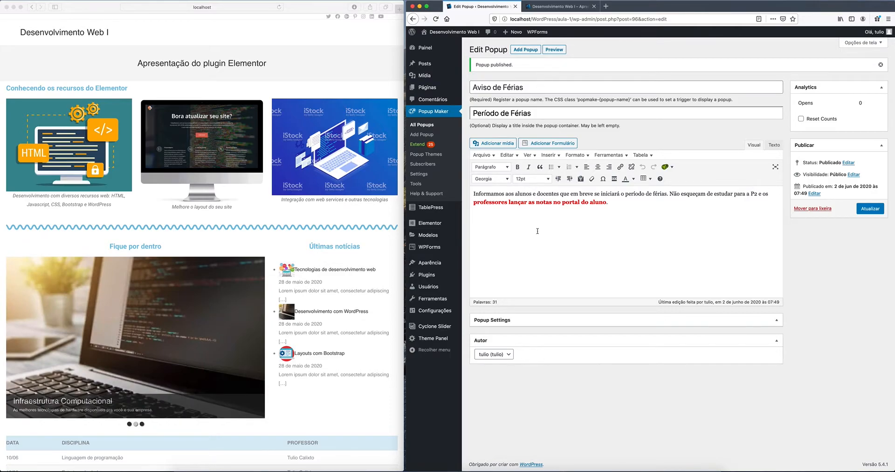
# Step: Re-save the Apresentação do plugin Elementor page with Atualizar
pyautogui.moveTo(430, 225)
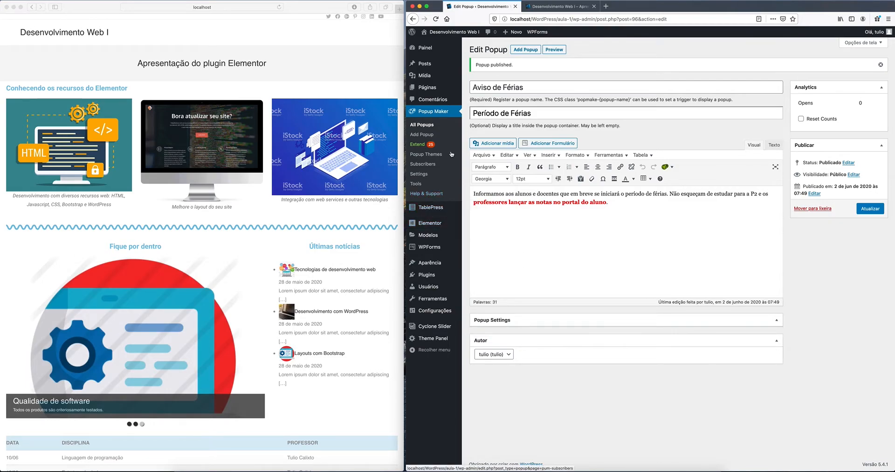
pyautogui.click(428, 88)
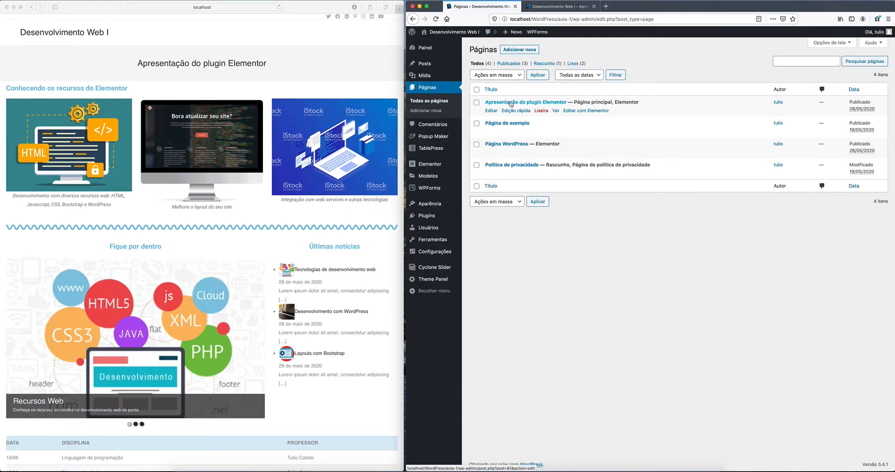
pyautogui.click(511, 103)
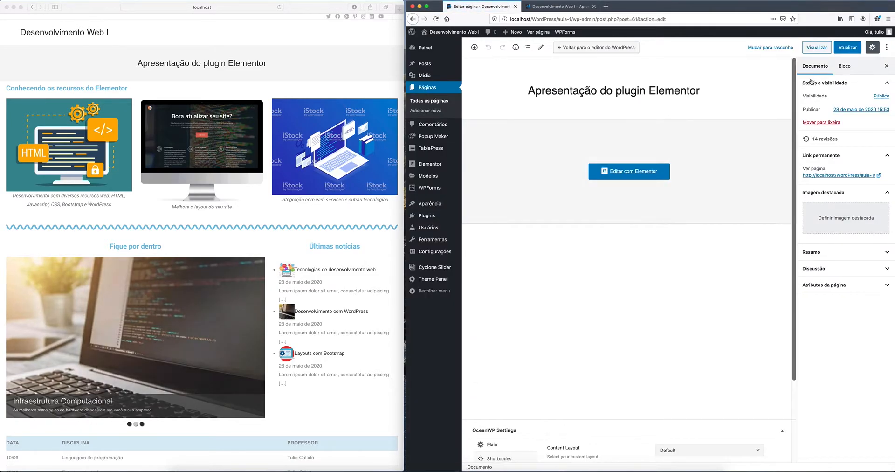
pyautogui.click(851, 48)
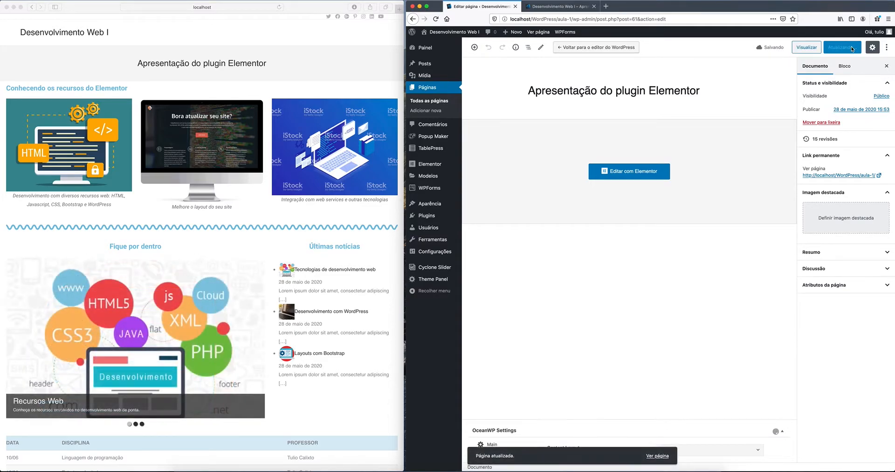
# Step: Reload the site's home page in both browsers, then go to the popups list
pyautogui.click(279, 8)
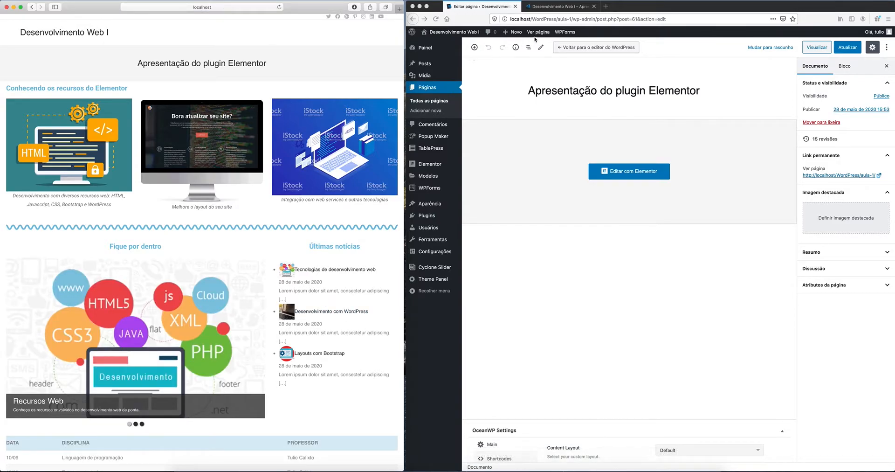
pyautogui.click(553, 12)
pyautogui.press('super+r')
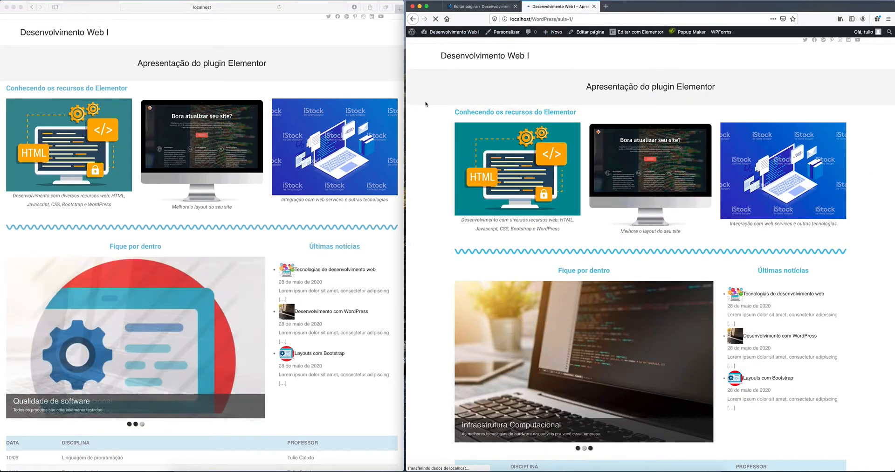
pyautogui.click(478, 7)
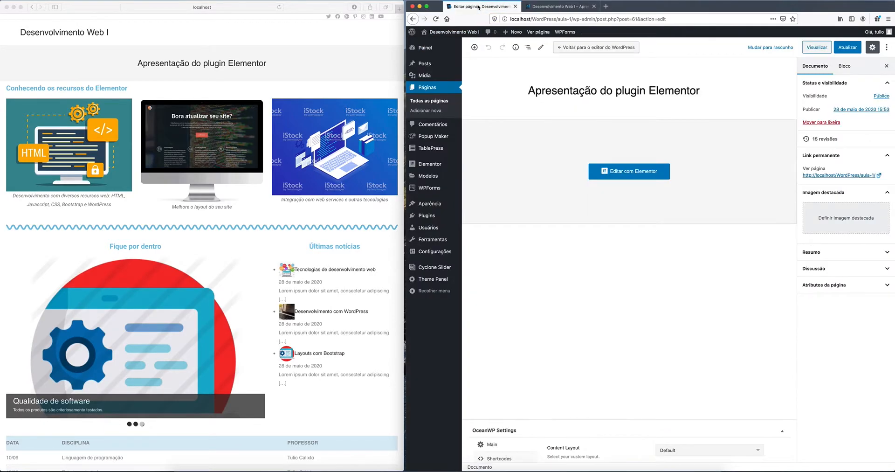
pyautogui.click(433, 137)
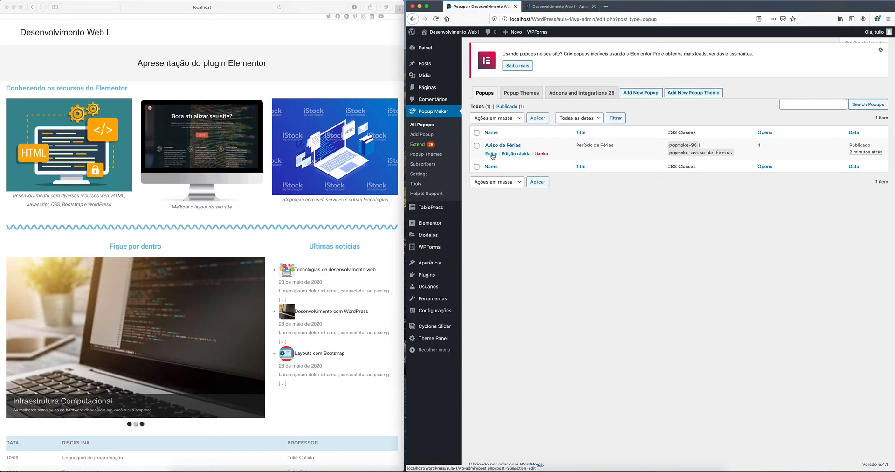
# Step: Check the Aviso de Férias popup and Add Popup page, then view the Popup Themes list
pyautogui.click(492, 155)
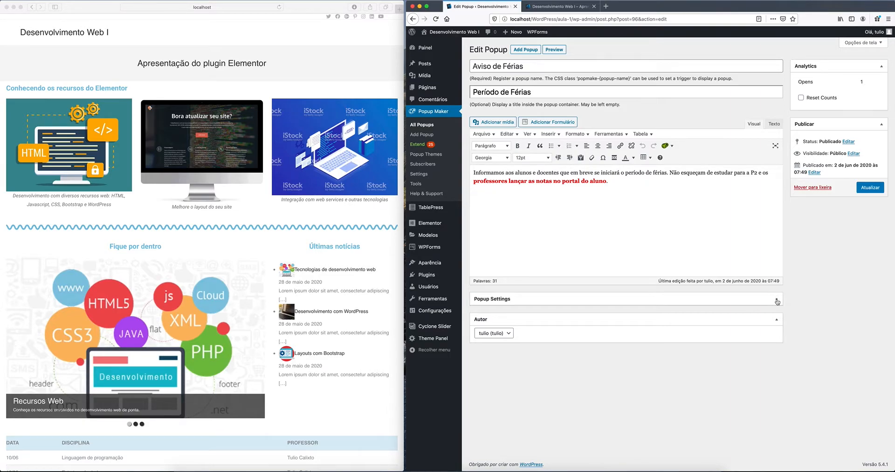
pyautogui.click(526, 50)
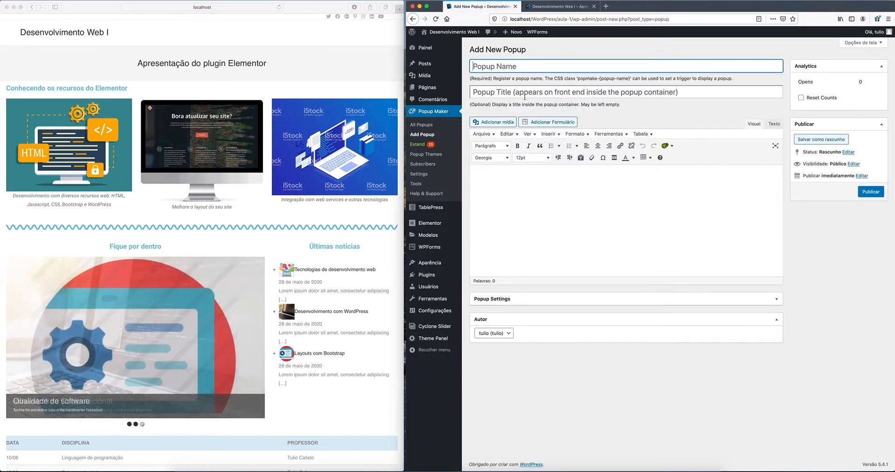
pyautogui.click(432, 113)
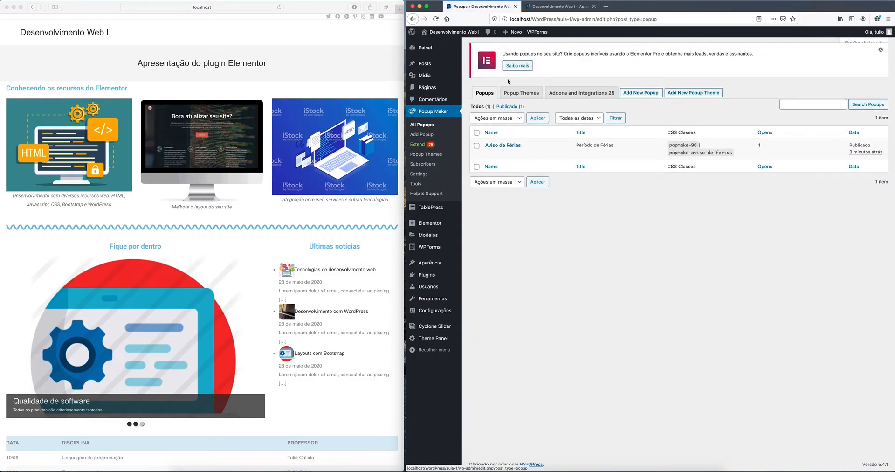
pyautogui.click(519, 96)
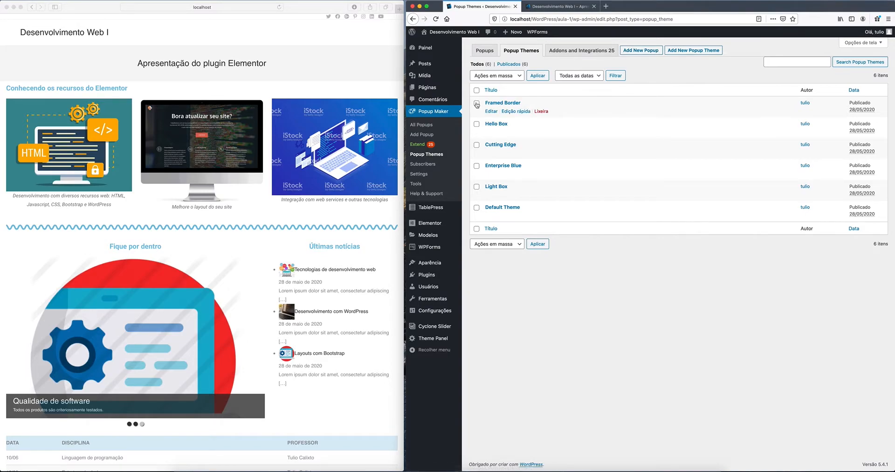
# Step: Browse the Framed Border theme's Container, Title, Content and Close settings
pyautogui.click(490, 112)
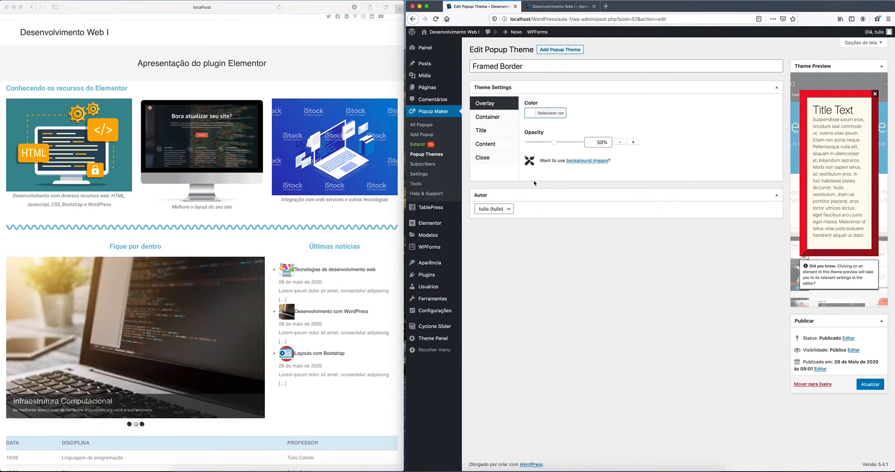
pyautogui.click(488, 116)
pyautogui.click(489, 132)
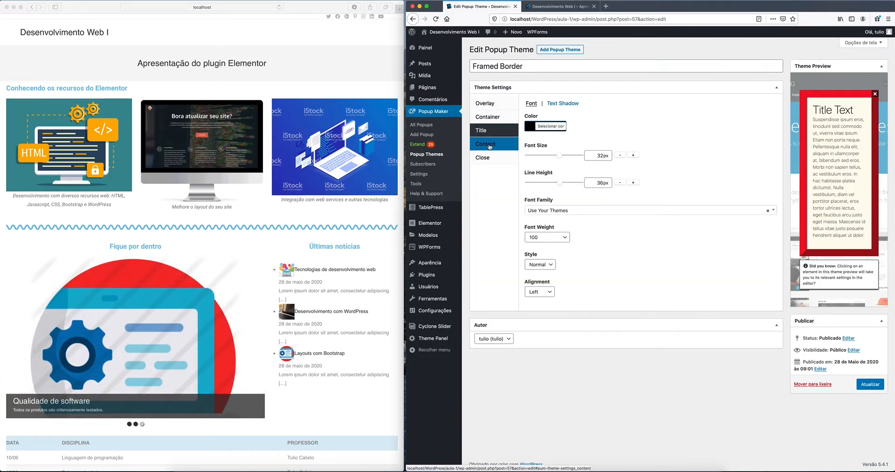
pyautogui.click(488, 145)
pyautogui.click(490, 158)
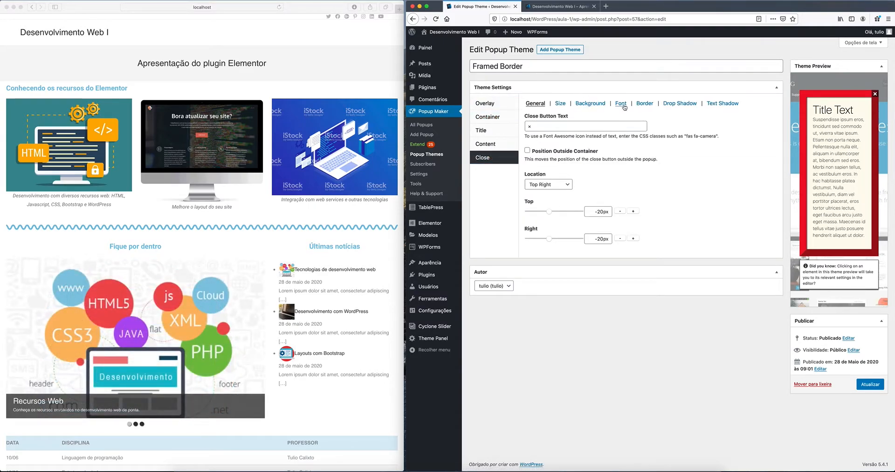
pyautogui.click(426, 112)
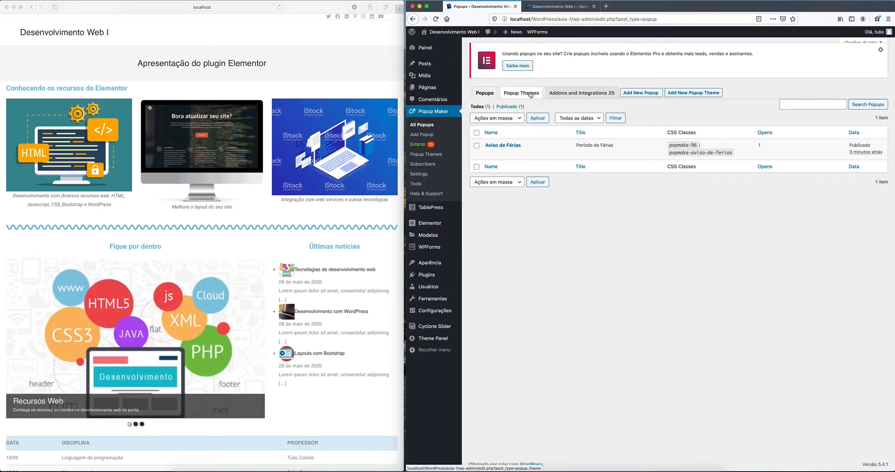
# Step: Create a new popup named 'teste' with title and body text 'teste'
pyautogui.click(649, 94)
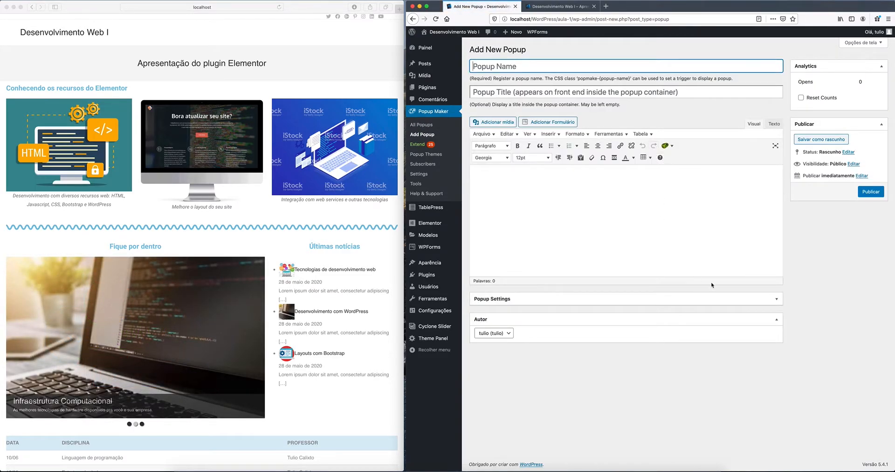
pyautogui.click(777, 301)
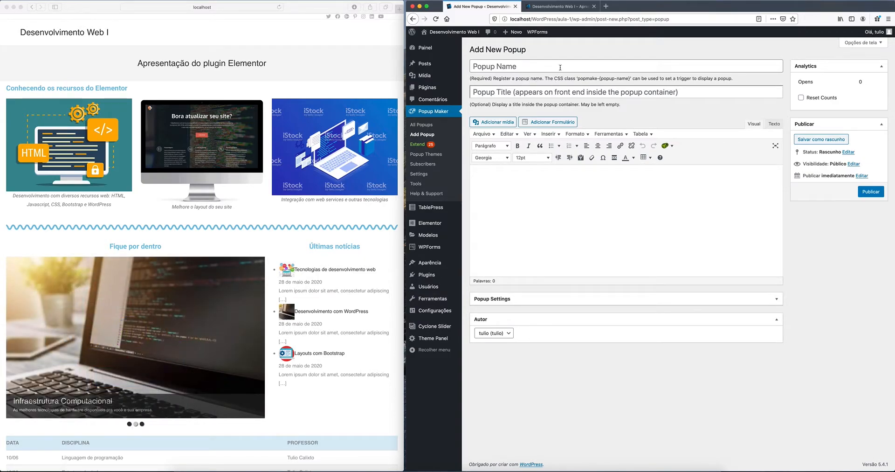
pyautogui.click(561, 65)
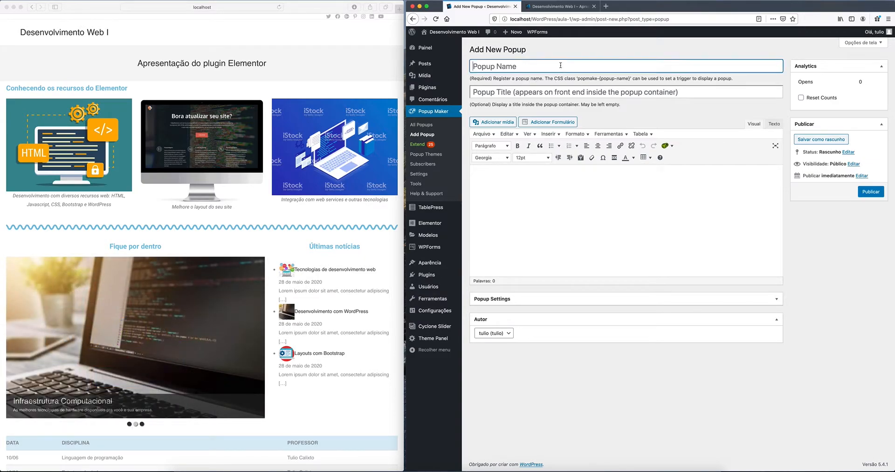
pyautogui.write('treste')
pyautogui.press('super+a')
pyautogui.write('teste')
pyautogui.click(536, 92)
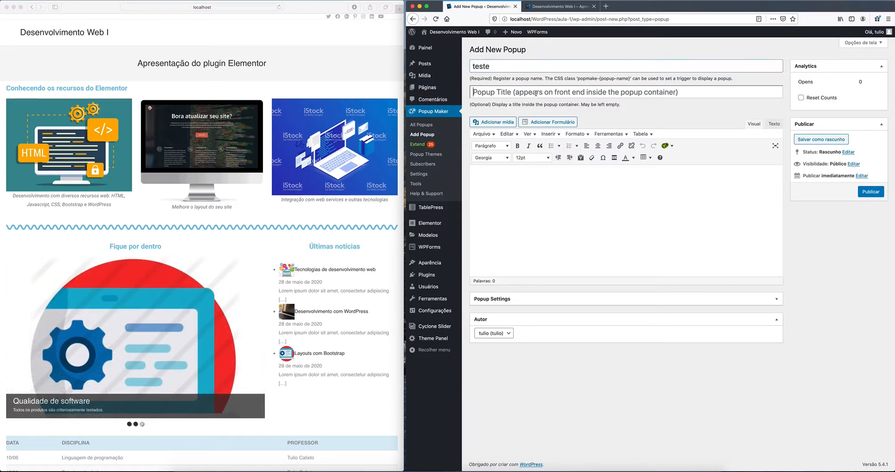
pyautogui.write('testetes')
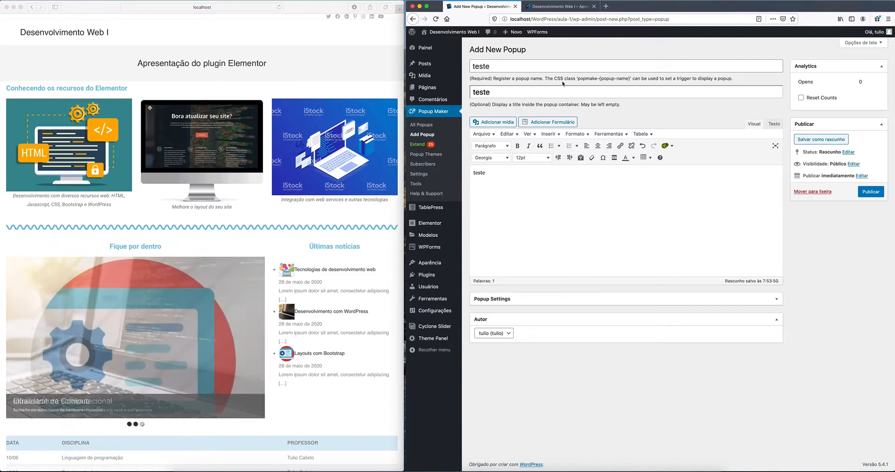
pyautogui.moveTo(439, 85)
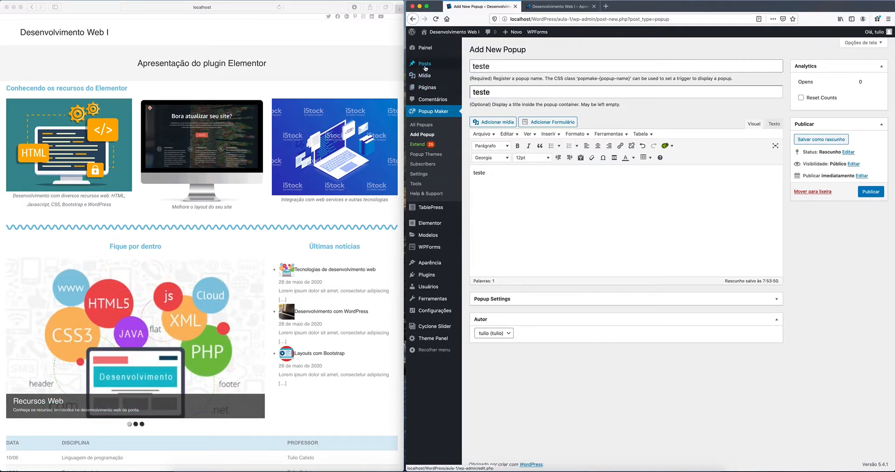
# Step: Leave the unsaved popup, log out of WordPress via Sair, and quit Firefox
pyautogui.click(425, 49)
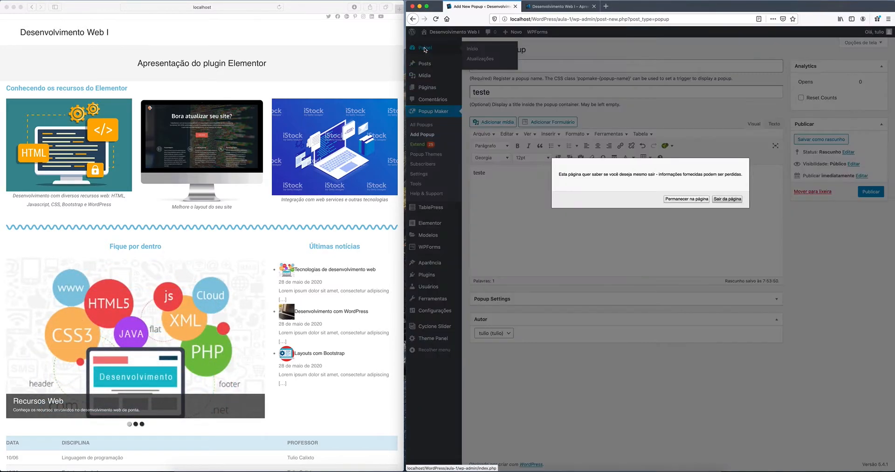
pyautogui.click(727, 198)
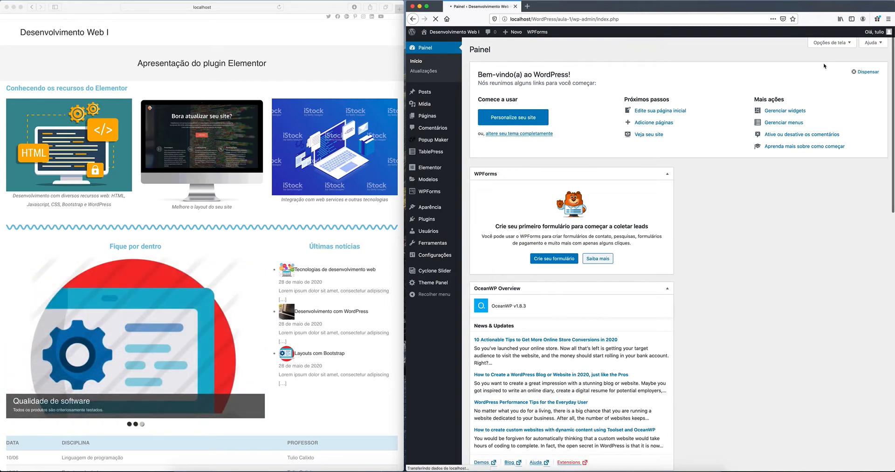
pyautogui.moveTo(874, 33)
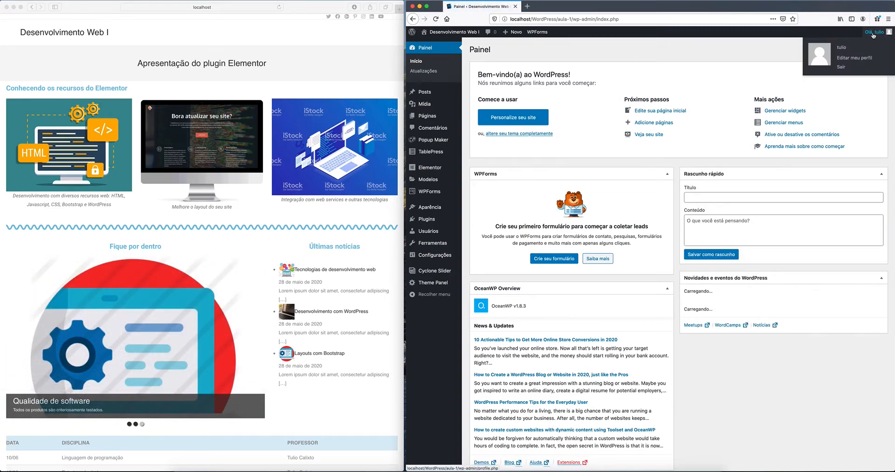
pyautogui.click(842, 68)
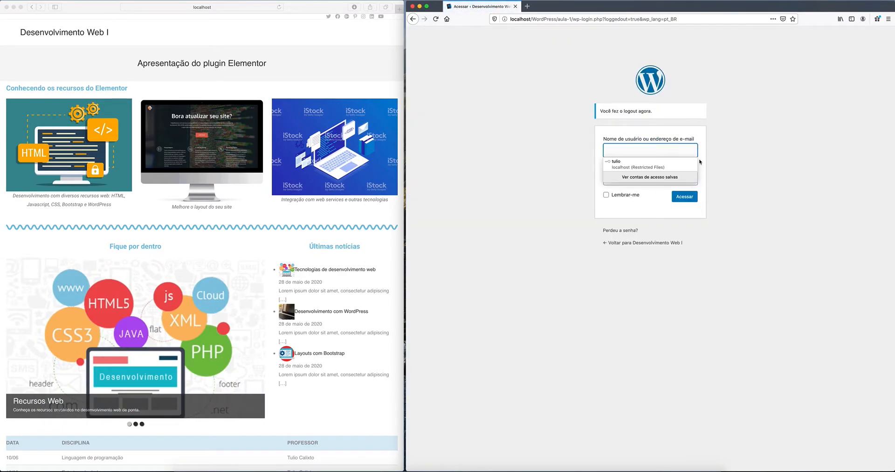
pyautogui.rightClick(274, 457)
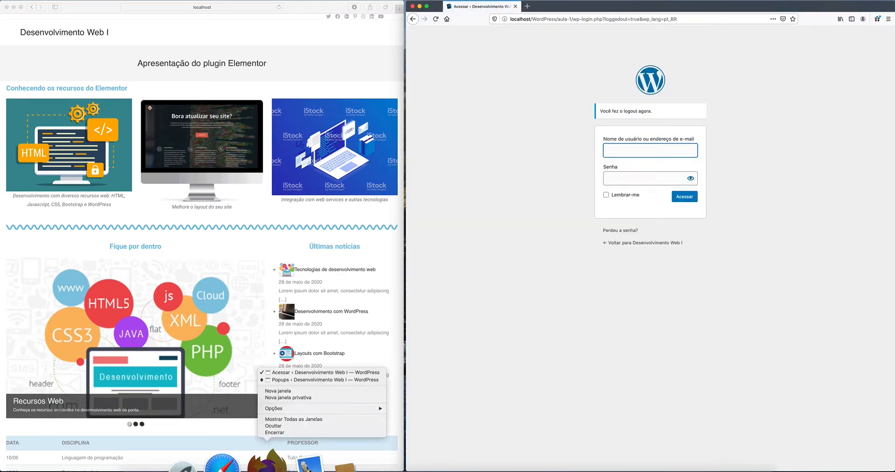
pyautogui.click(277, 432)
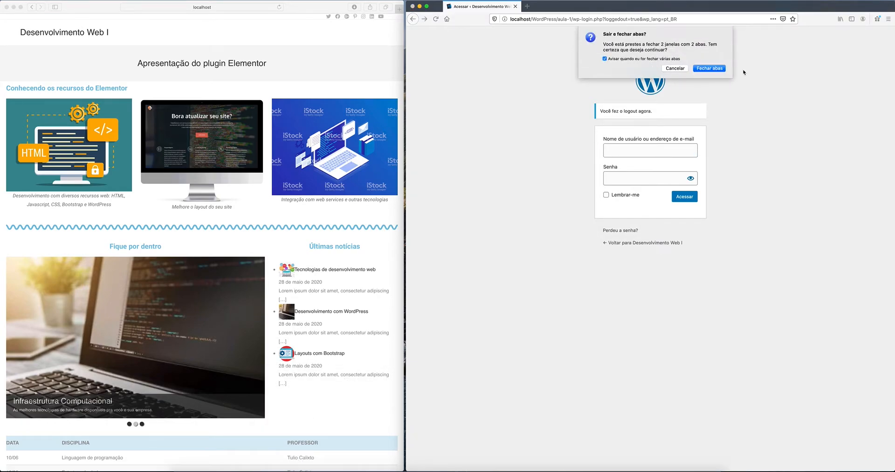
# Step: Relaunch Firefox and load localhost/WordPress/aula-1/wp-admin/
pyautogui.click(721, 69)
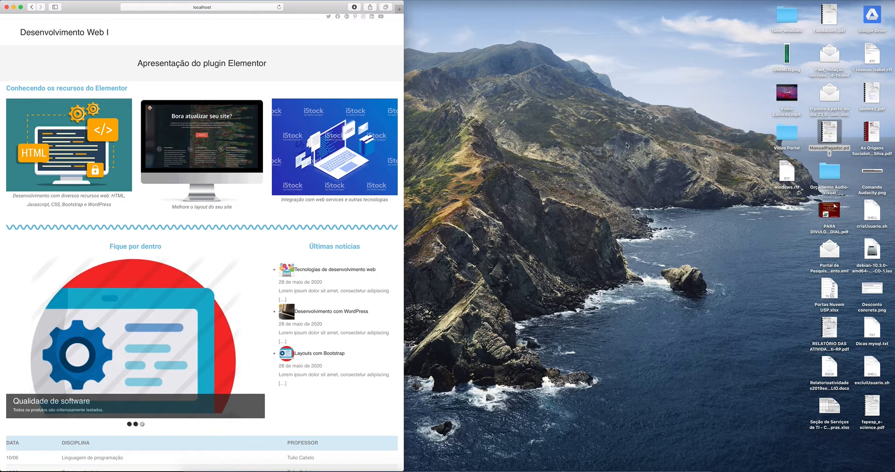
pyautogui.click(627, 146)
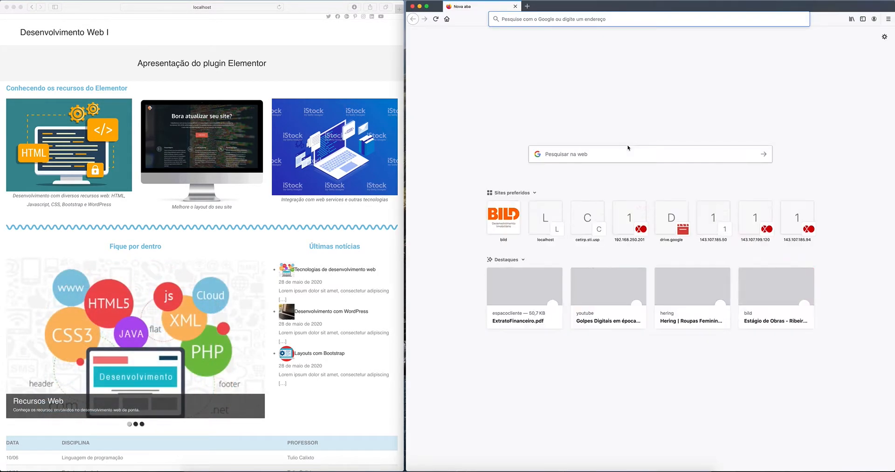
pyautogui.write('l')
pyautogui.press('Return')
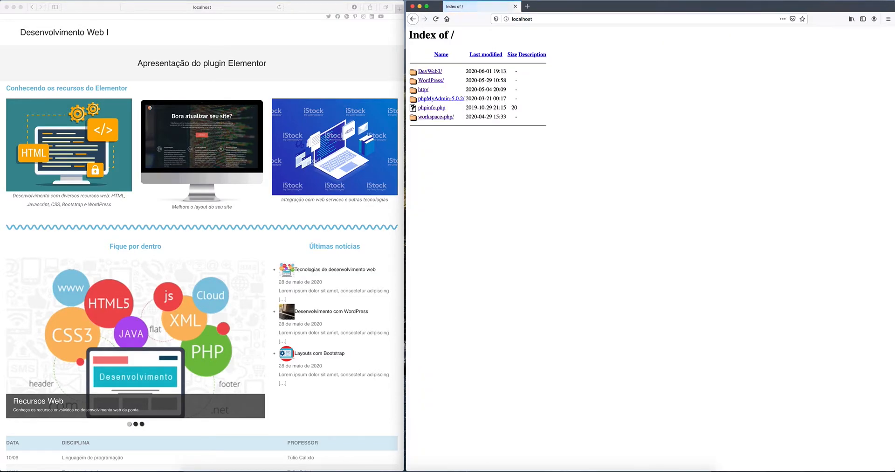
pyautogui.click(428, 81)
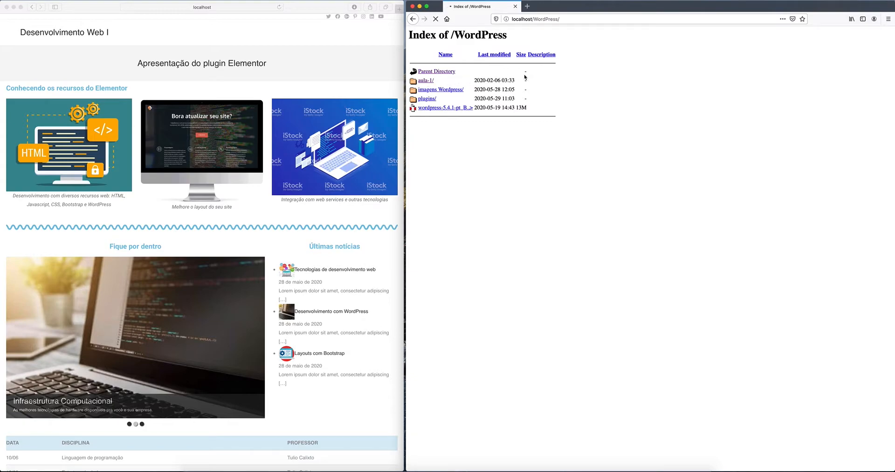
pyautogui.click(586, 19)
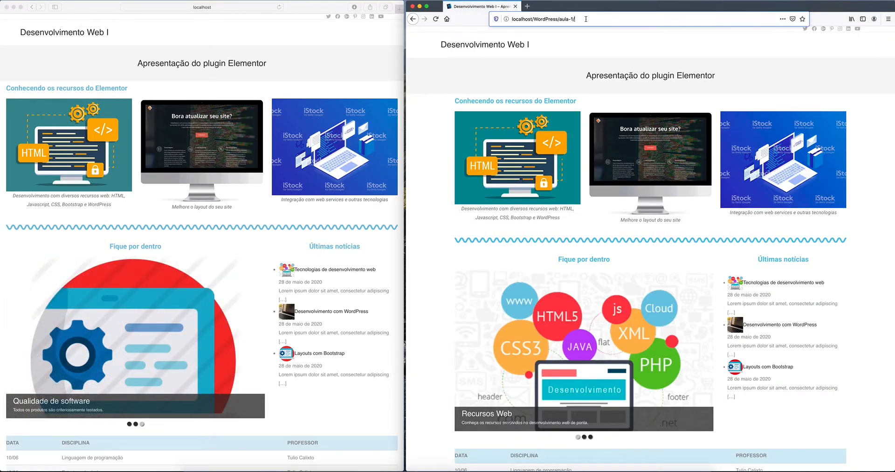
pyautogui.press('Right')
pyautogui.write('wp-admin/')
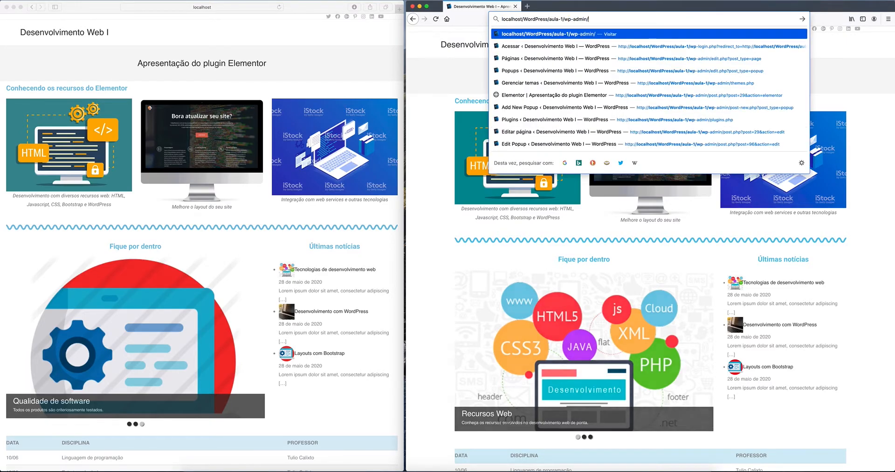
pyautogui.press('Return')
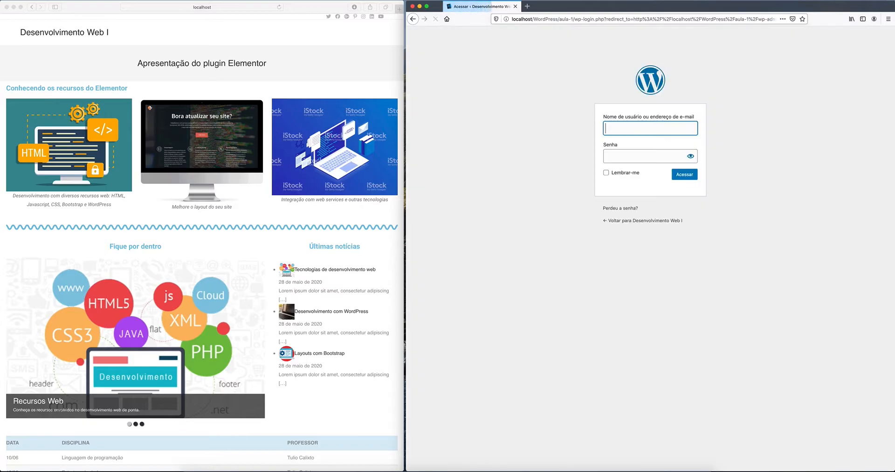
# Step: Log in with the saved account after correcting the password, declining to save the login
pyautogui.click(634, 144)
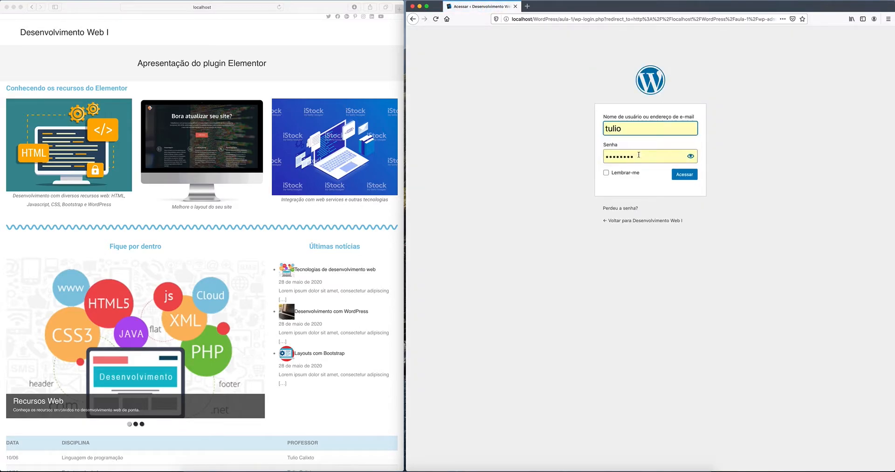
pyautogui.click(685, 176)
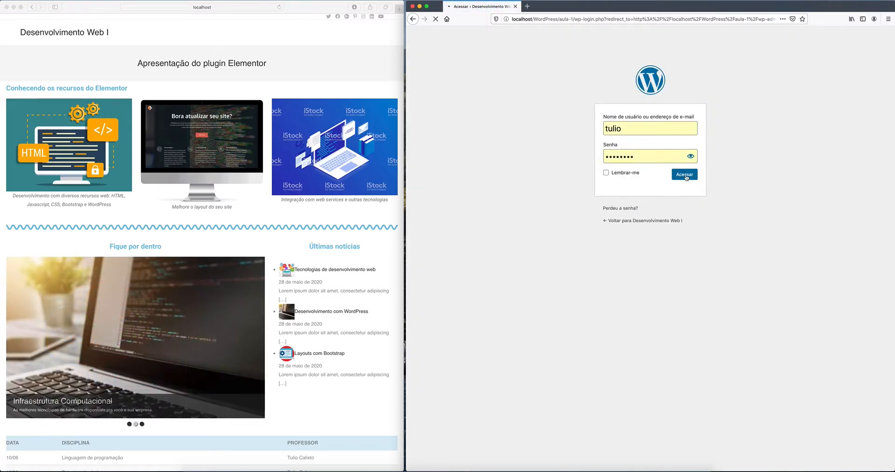
pyautogui.write('12')
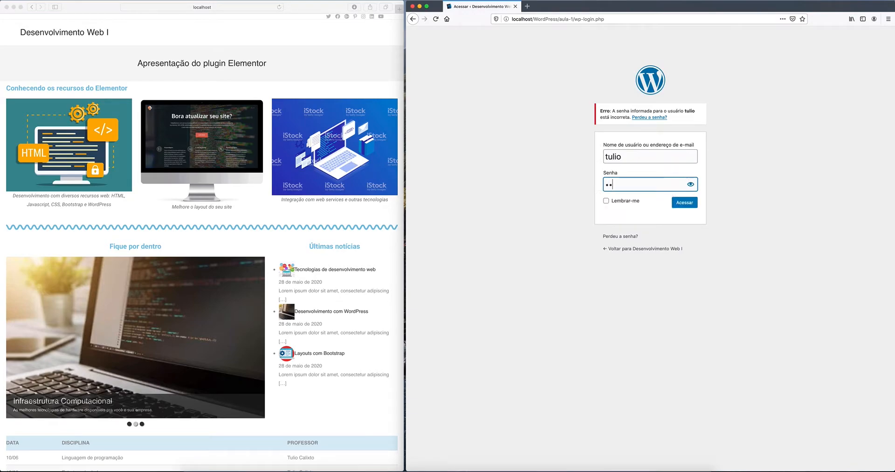
pyautogui.press('Return')
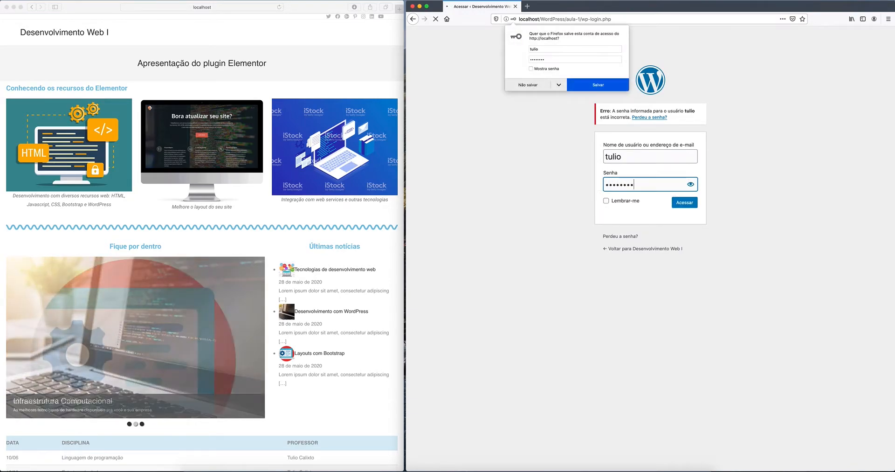
pyautogui.click(533, 88)
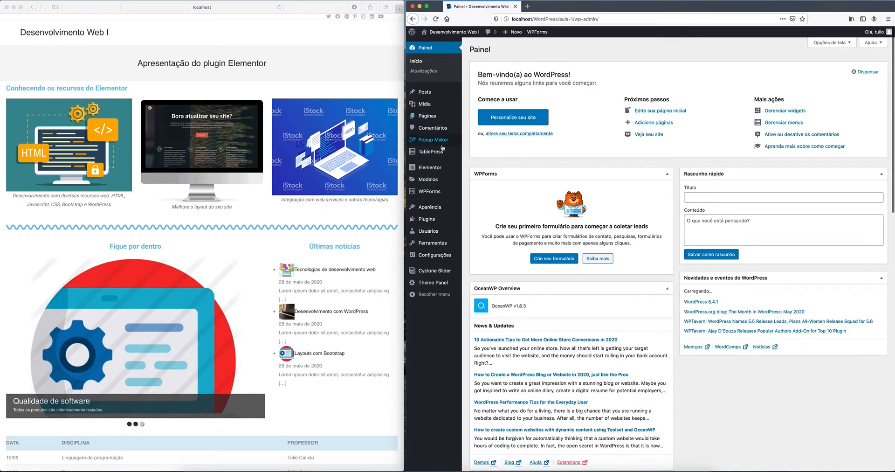
# Step: Visit Popup Maker Settings, then open Aviso de Férias from the All Popups list
pyautogui.moveTo(442, 147)
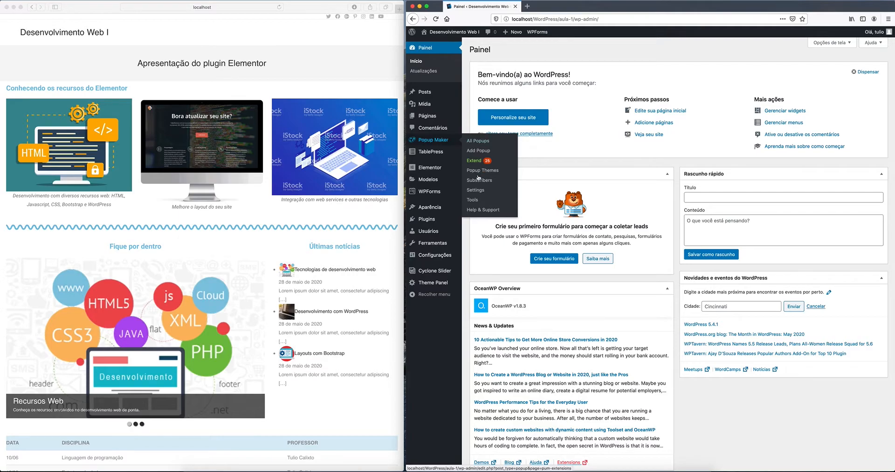
pyautogui.click(478, 191)
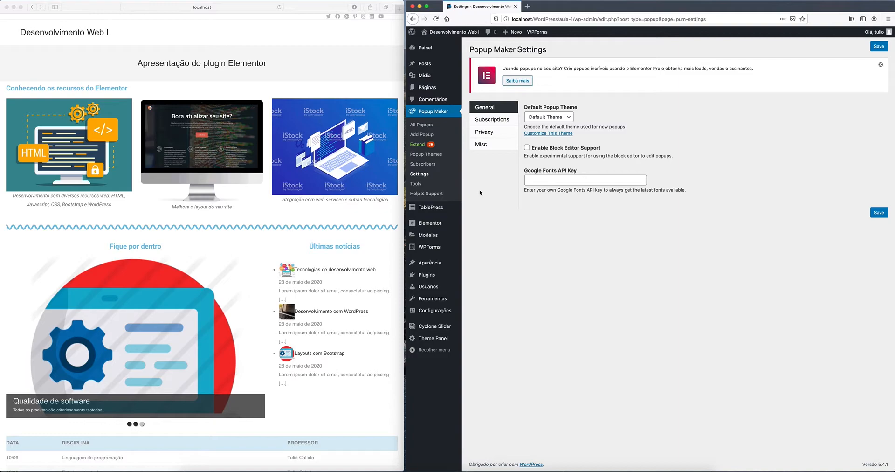
pyautogui.click(427, 112)
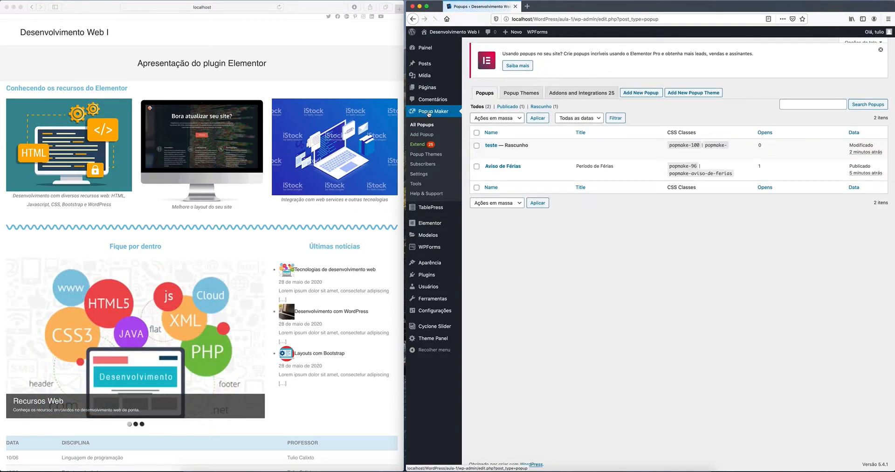
pyautogui.moveTo(489, 151)
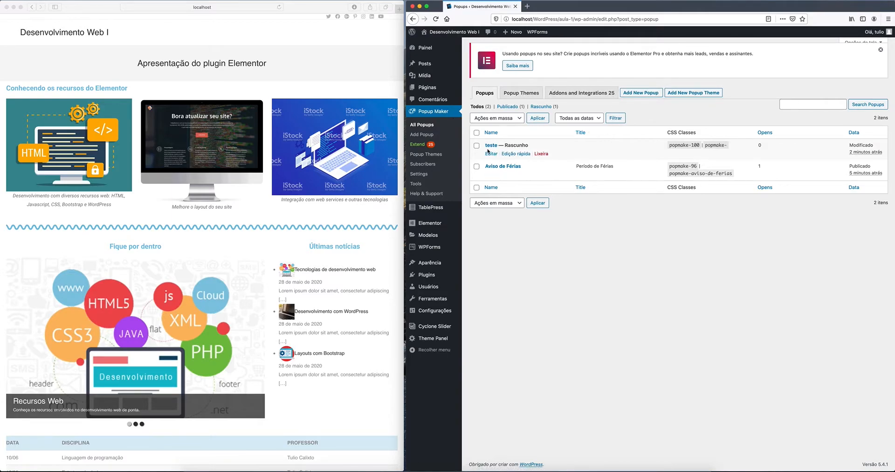
pyautogui.moveTo(492, 176)
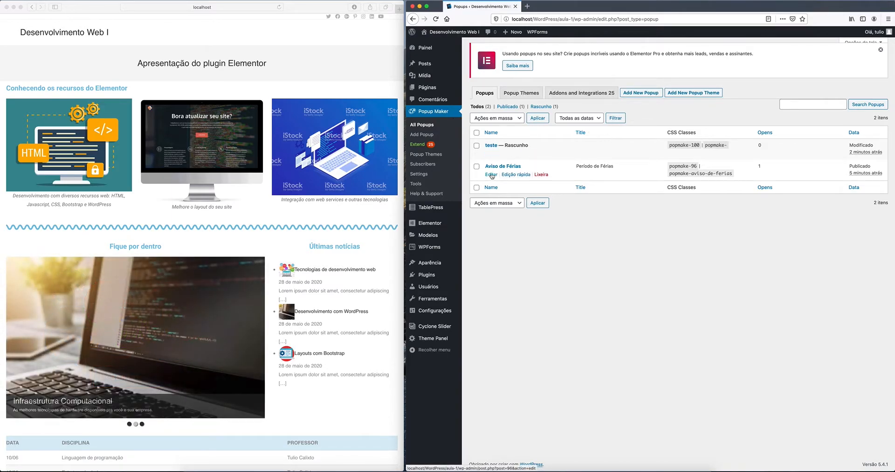
pyautogui.click(491, 175)
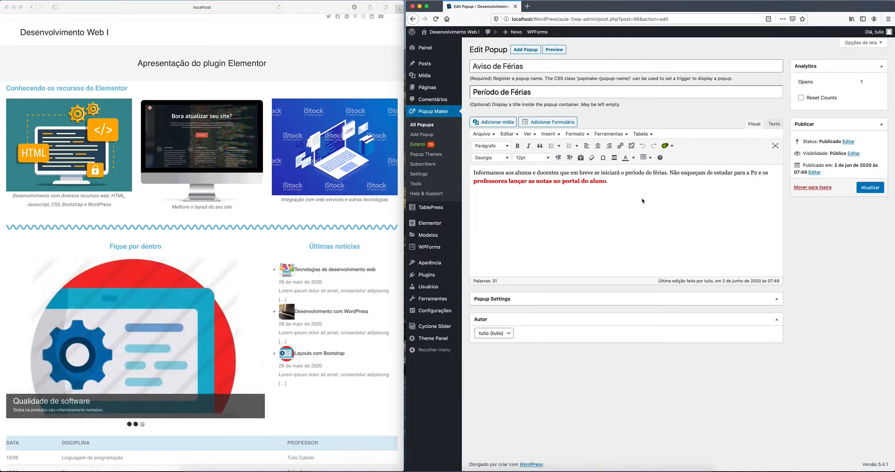
# Step: Show and hide the Opções de tela panel in the Aviso de Férias editor
pyautogui.click(860, 43)
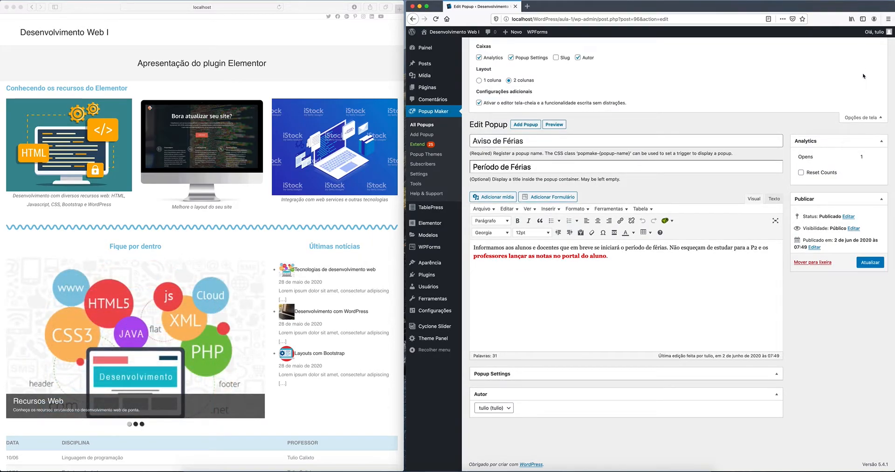
pyautogui.click(865, 117)
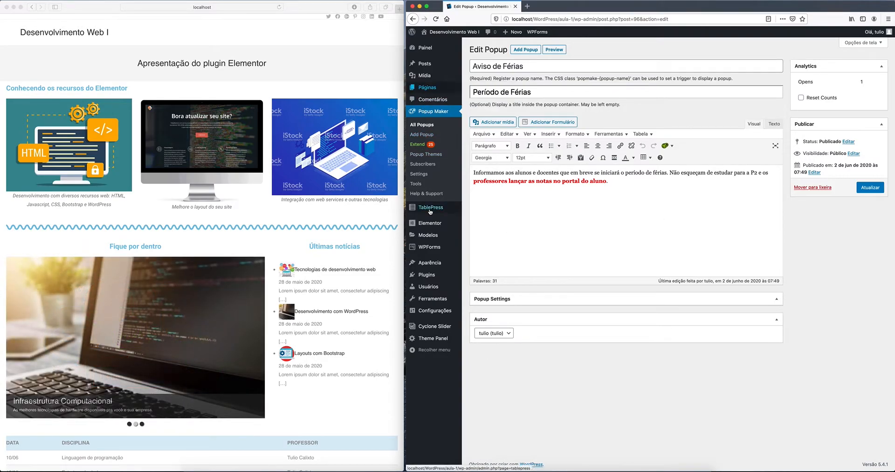
# Step: Search new plugins for 'poupup' and install Popup Builder
pyautogui.click(426, 276)
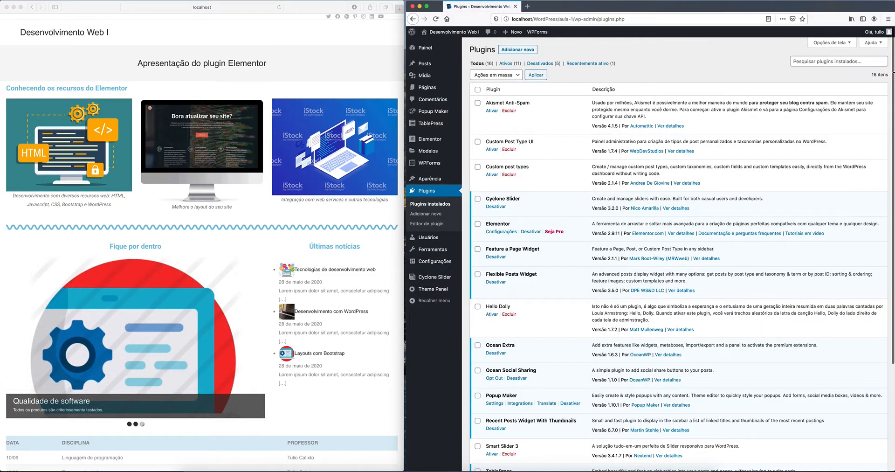
pyautogui.click(521, 51)
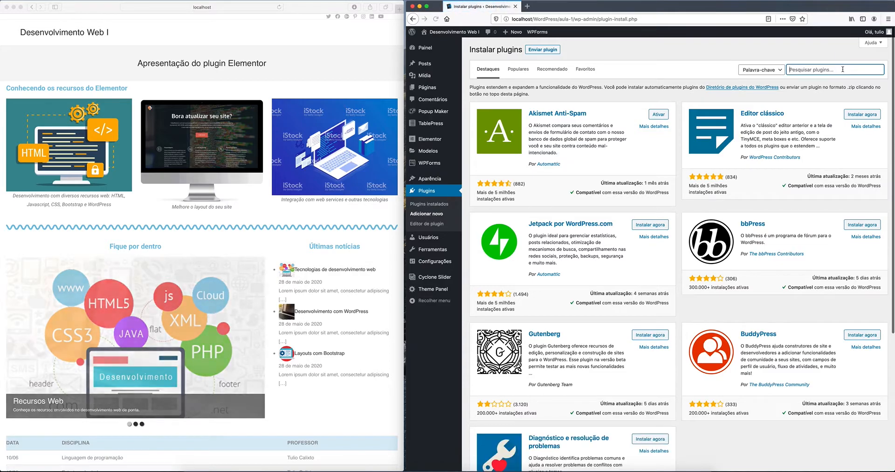
pyautogui.click(843, 69)
pyautogui.write('pou')
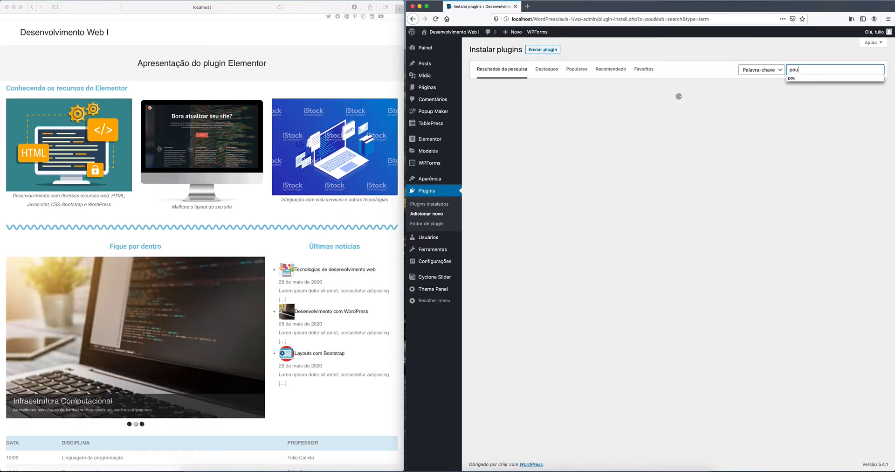
pyautogui.write('pup')
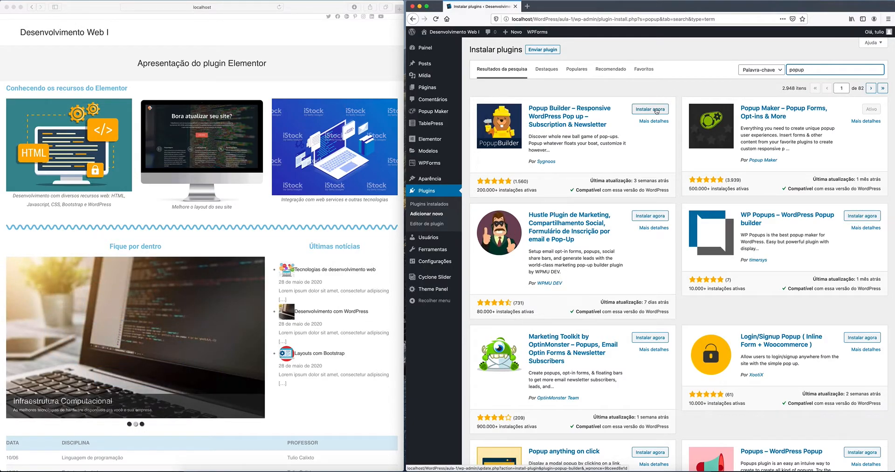
pyautogui.click(656, 110)
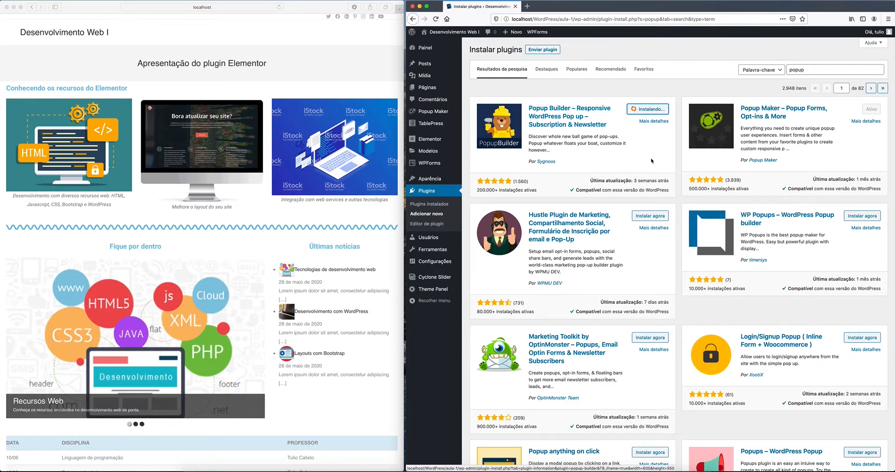
# Step: Install and activate the WP Popups plugin
pyautogui.scroll(-1, 638, 157)
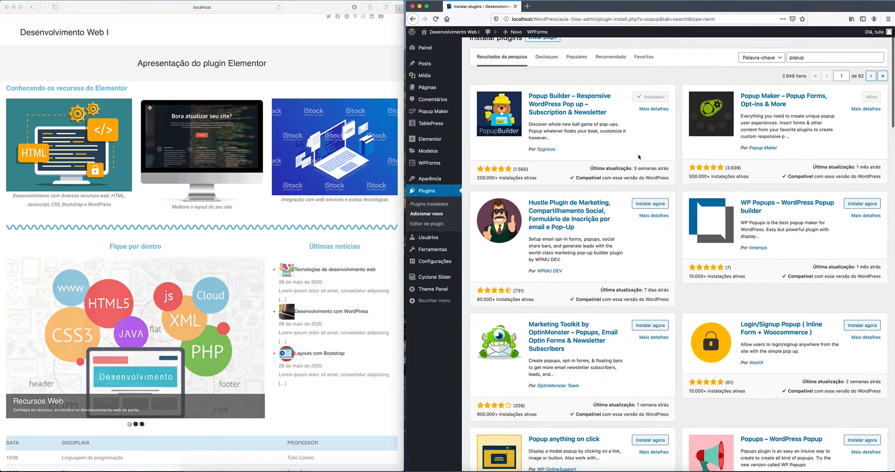
pyautogui.scroll(-1, 639, 157)
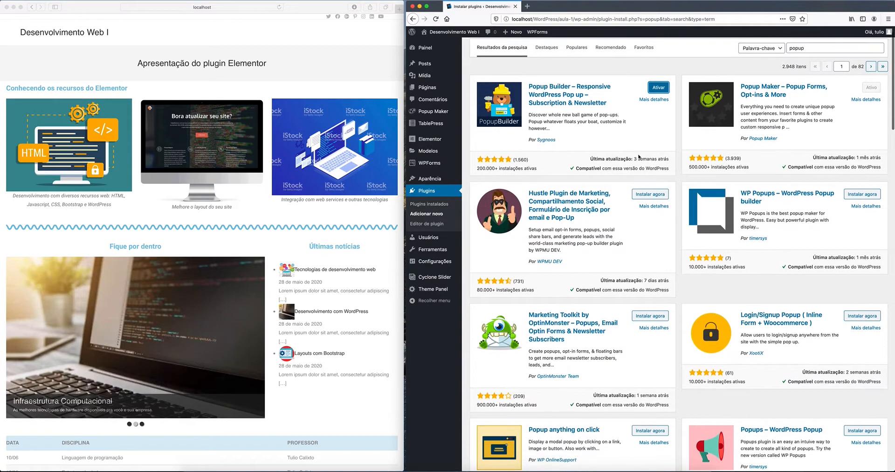
pyautogui.scroll(-2, 638, 154)
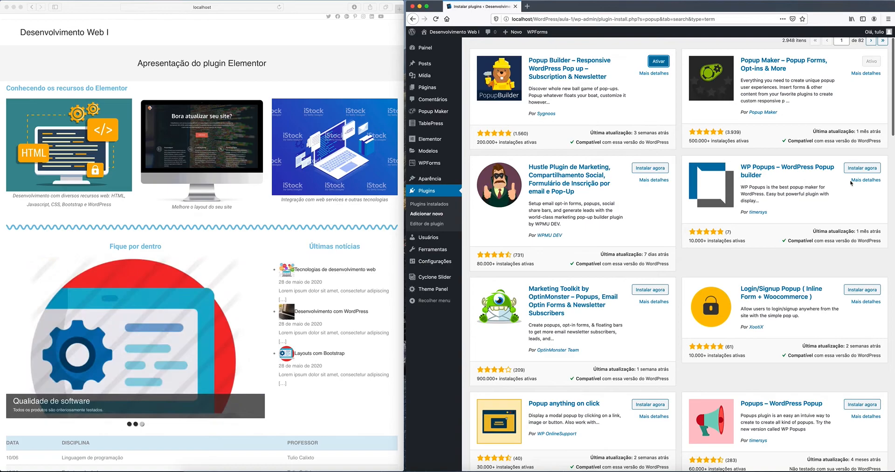
pyautogui.click(862, 169)
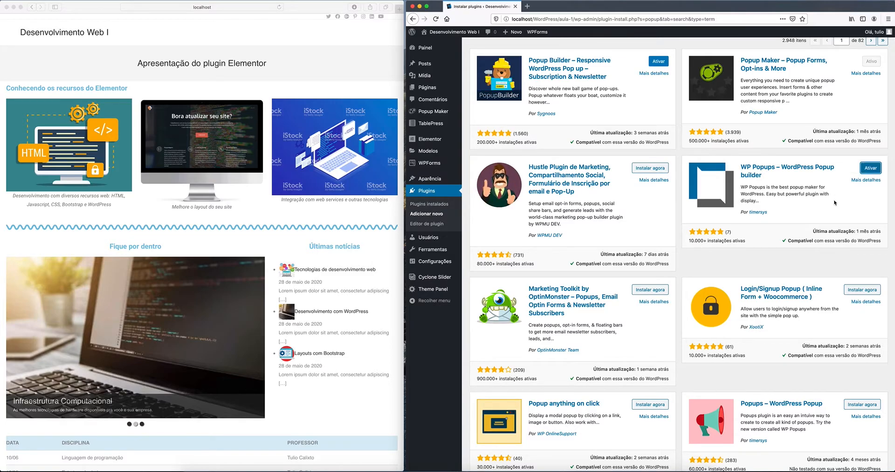
pyautogui.click(869, 168)
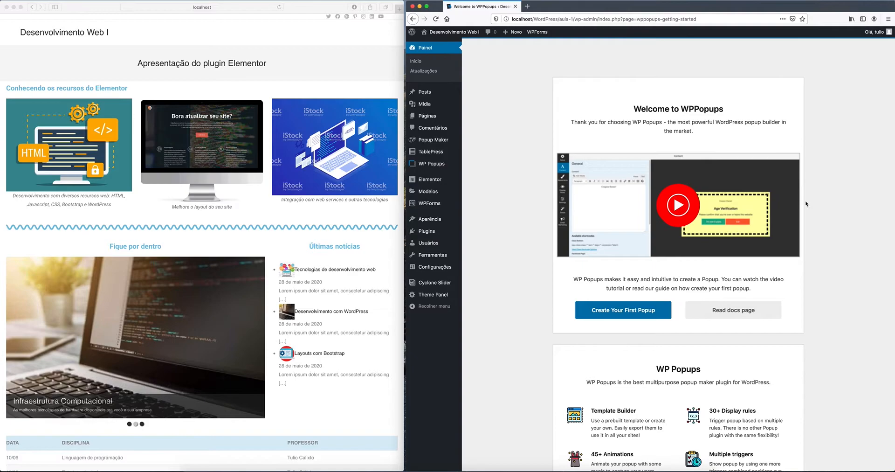
# Step: Name a new popup 'Aviso de férias' and build it from the Elegant Popup template
pyautogui.moveTo(439, 164)
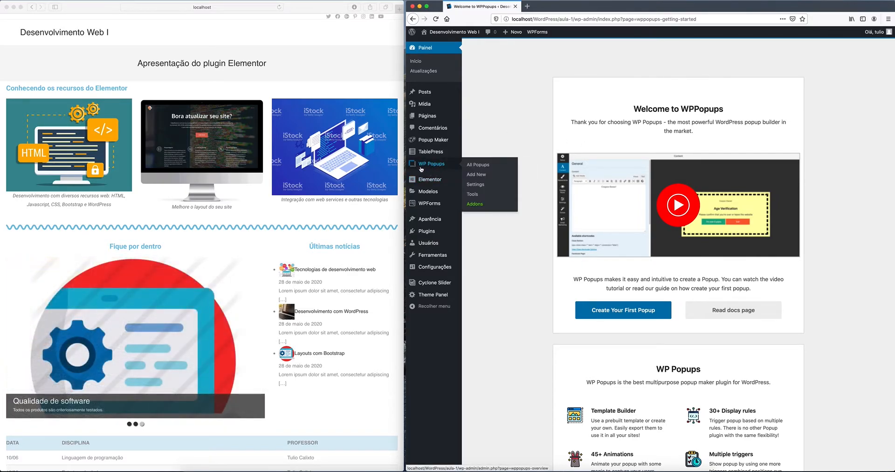
pyautogui.scroll(-10, 540, 195)
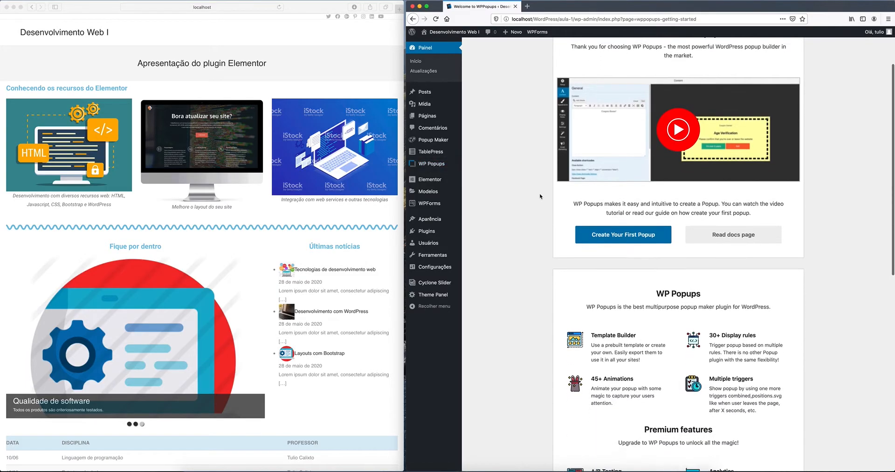
pyautogui.scroll(10, 540, 195)
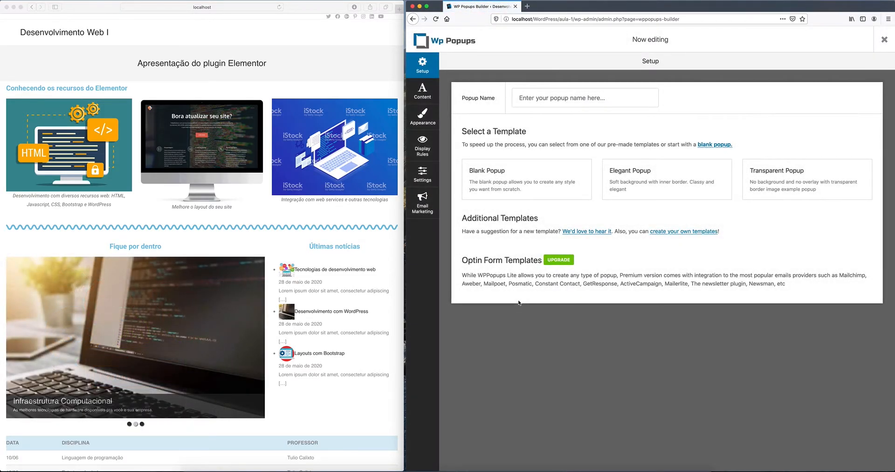
pyautogui.click(611, 97)
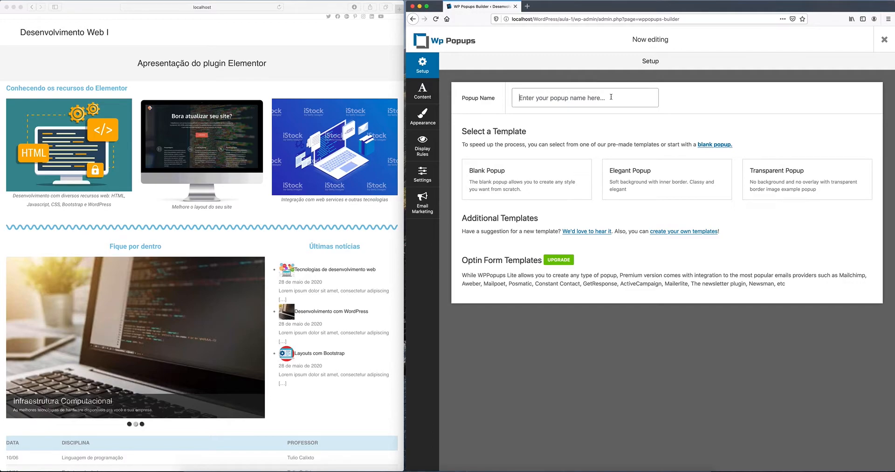
pyautogui.write('Aviso d')
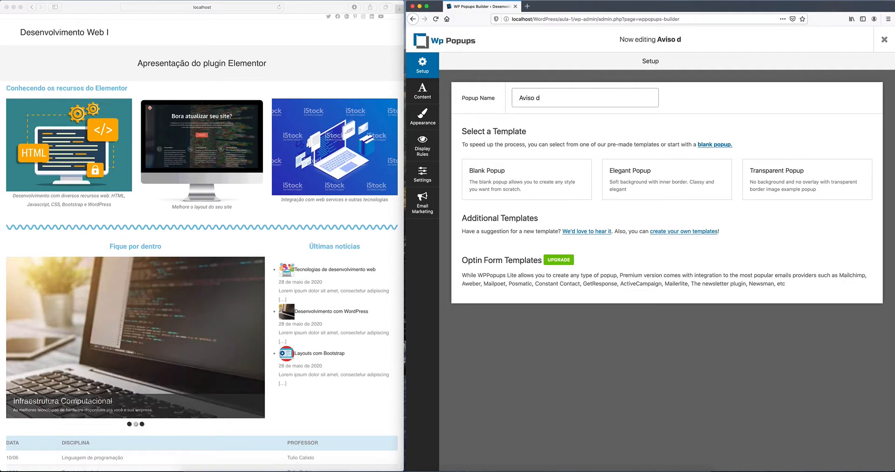
pyautogui.write('e férias')
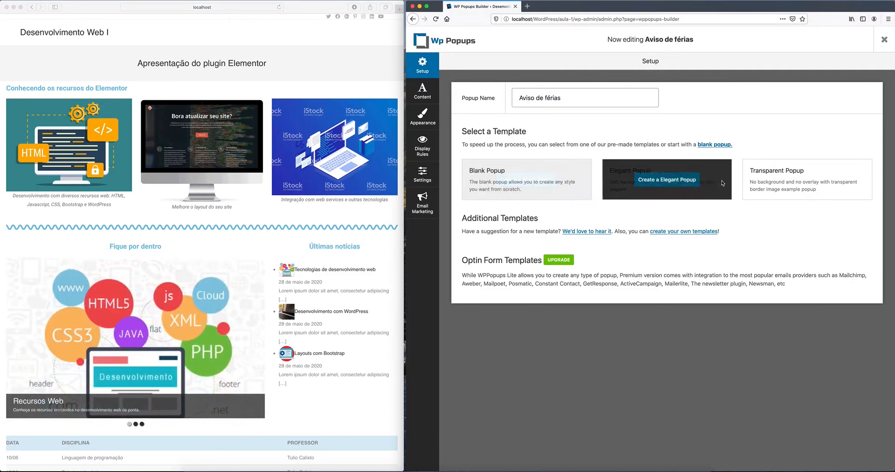
pyautogui.moveTo(796, 181)
pyautogui.moveTo(700, 176)
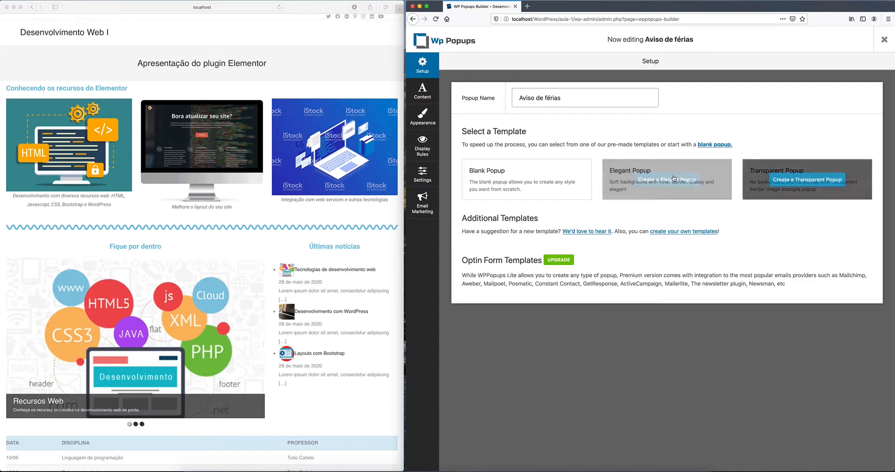
pyautogui.moveTo(545, 174)
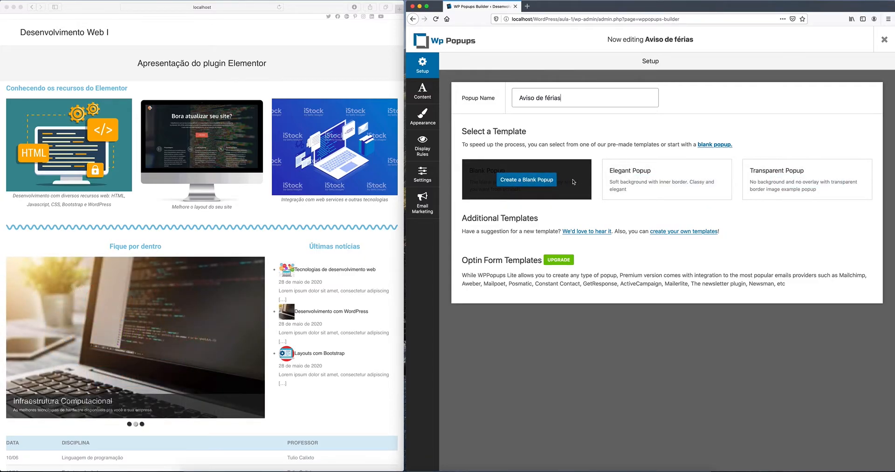
pyautogui.moveTo(648, 184)
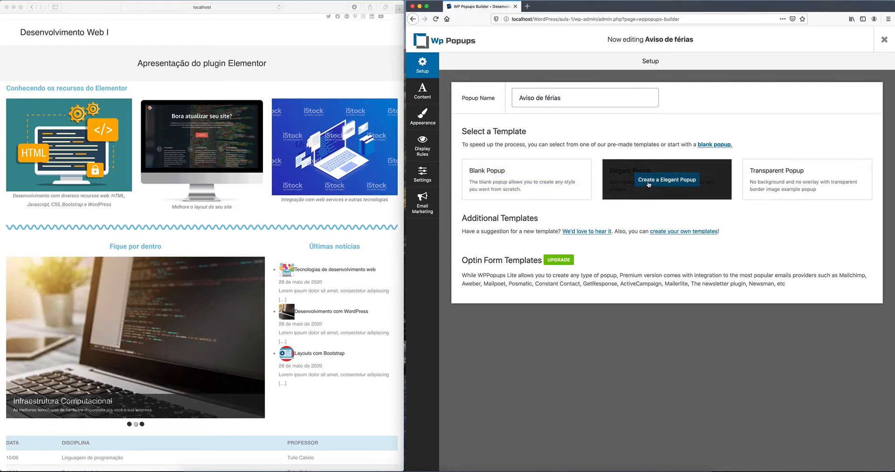
pyautogui.click(666, 182)
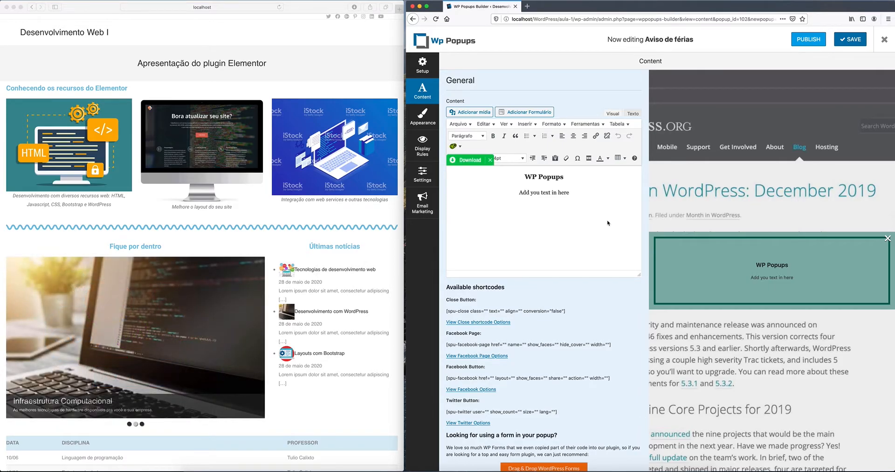
# Step: Replace the heading with 'Aviso de Férias' and the placeholder with the vacation-period activities message
pyautogui.click(548, 177)
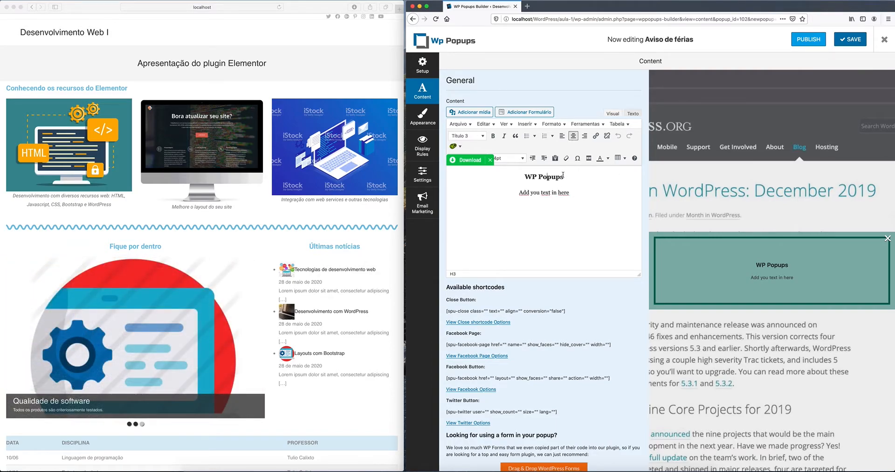
pyautogui.moveTo(565, 176); pyautogui.dragTo(532, 176)
pyautogui.write('Aviso')
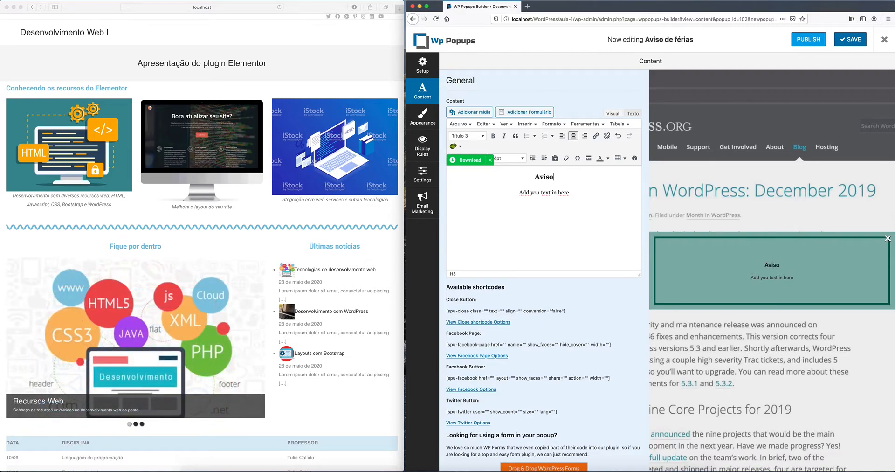
pyautogui.write(' de Féias')
pyautogui.moveTo(571, 194); pyautogui.dragTo(519, 193)
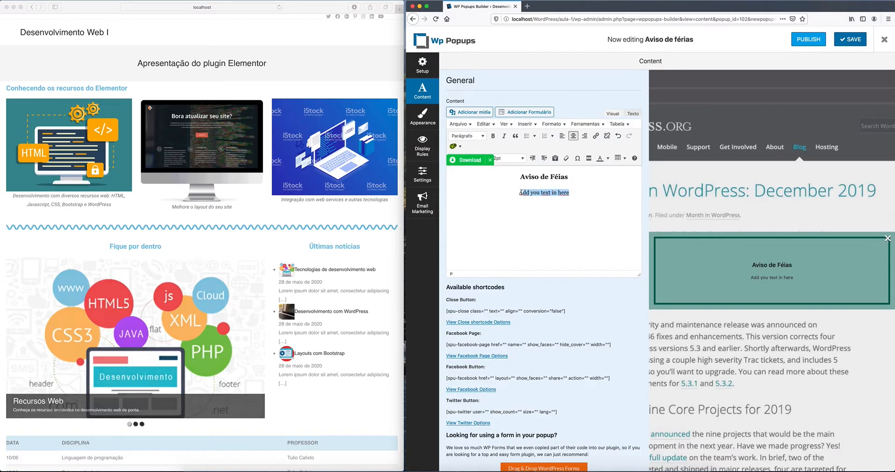
pyautogui.write('A')
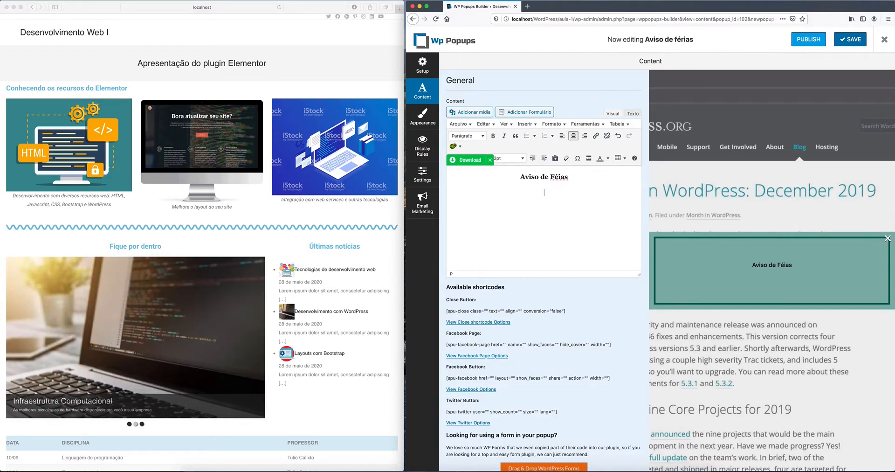
pyautogui.write('r')
pyautogui.click(546, 197)
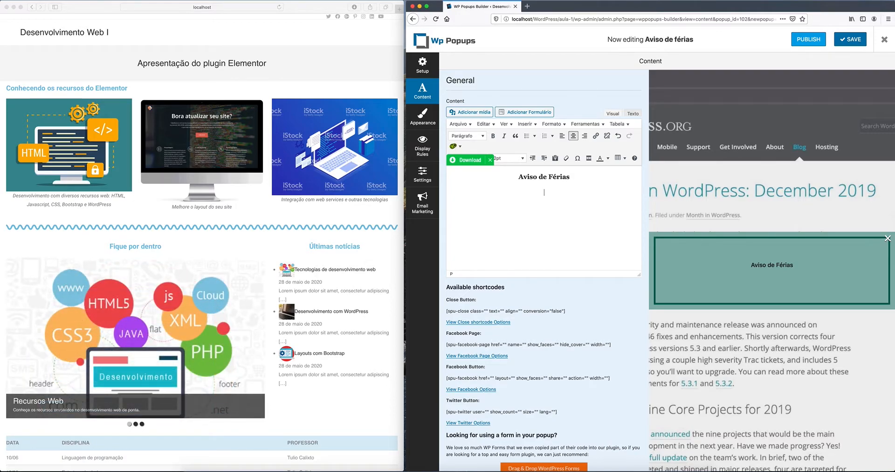
pyautogui.write('m a')
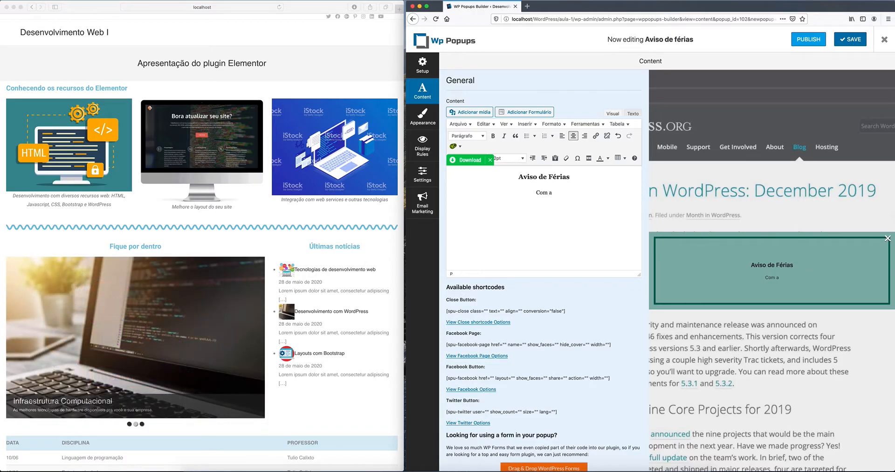
pyautogui.write(' aproximação das f')
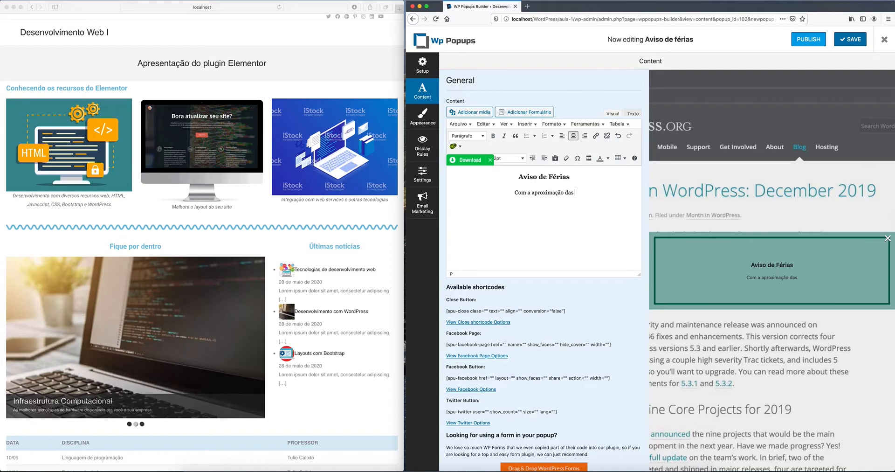
pyautogui.press('BackSpace')
pyautogui.press('BackSpace')
pyautogui.press('BackSpace')
pyautogui.press('BackSpace')
pyautogui.write("o per'íodo de férias solicitamos a todos finalizarem suas a")
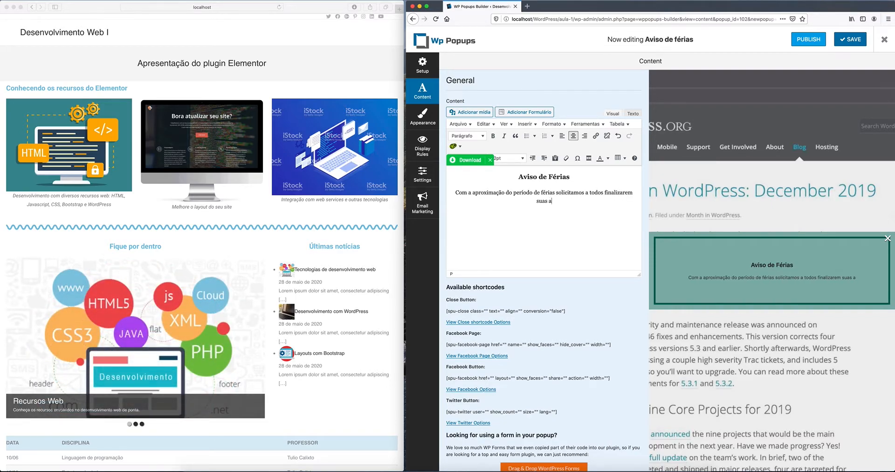
pyautogui.write('tividades.')
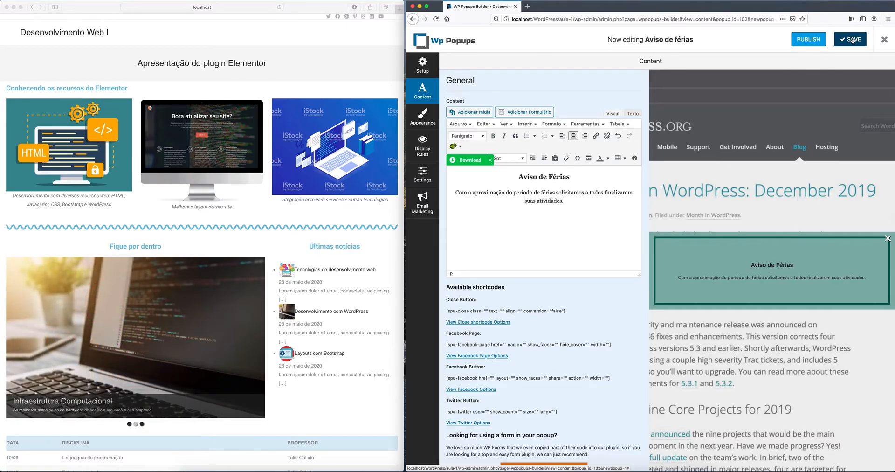
# Step: Save the popup and bring up its Appearance settings
pyautogui.click(837, 39)
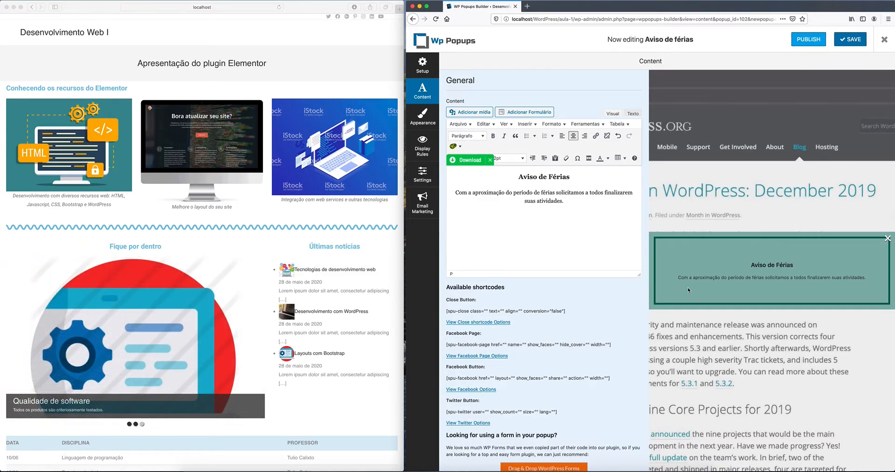
pyautogui.scroll(-3, 556, 252)
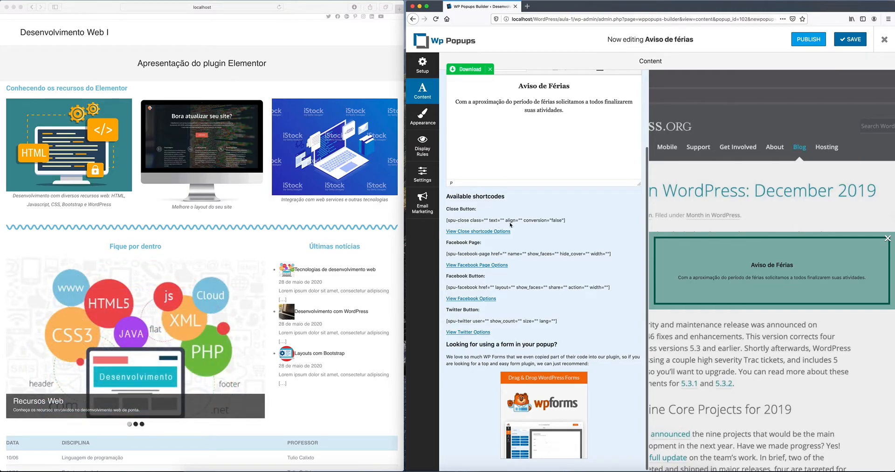
pyautogui.scroll(-1, 535, 235)
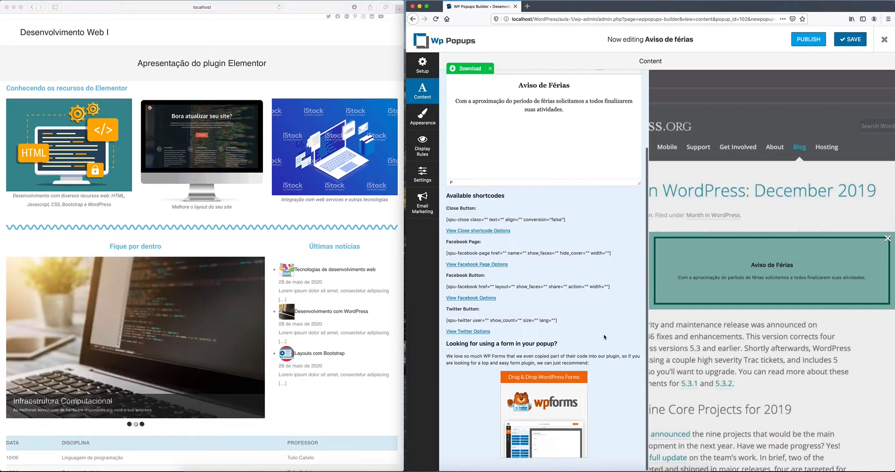
pyautogui.scroll(4, 605, 336)
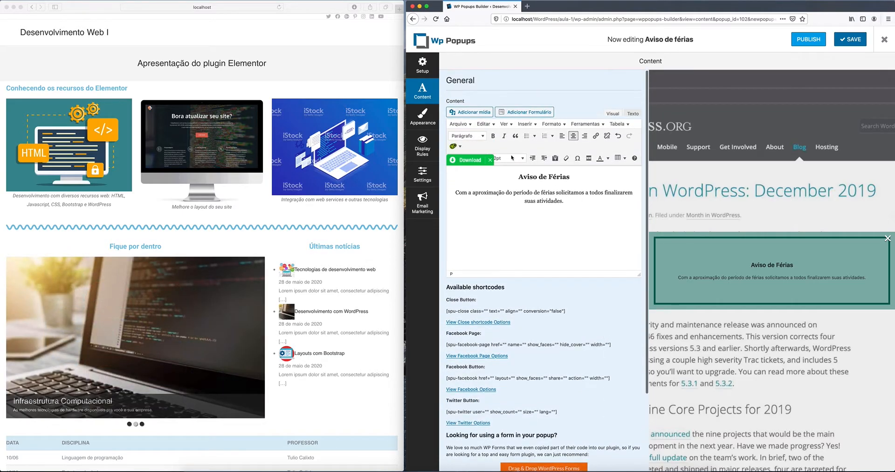
pyautogui.click(426, 116)
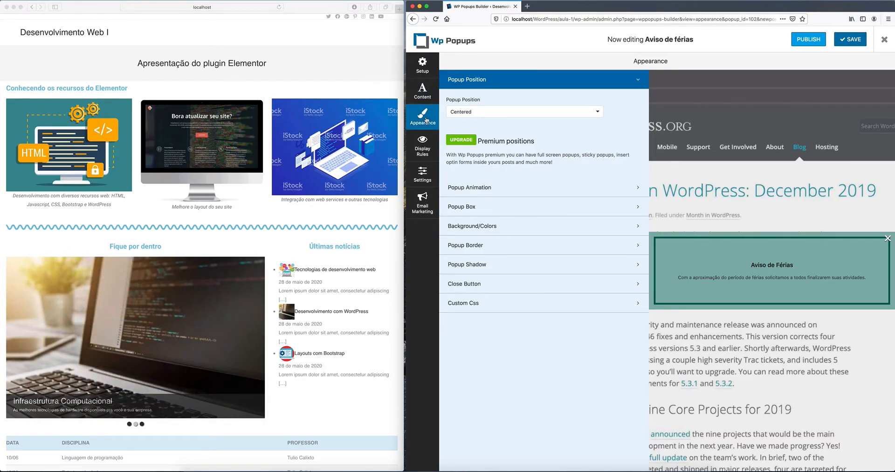
# Step: Expand the popup's box size, border and shadow settings
pyautogui.click(494, 207)
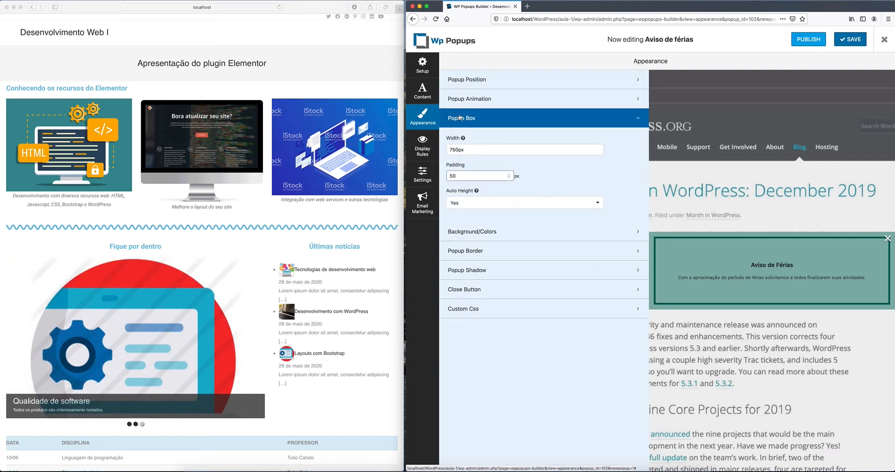
pyautogui.click(565, 252)
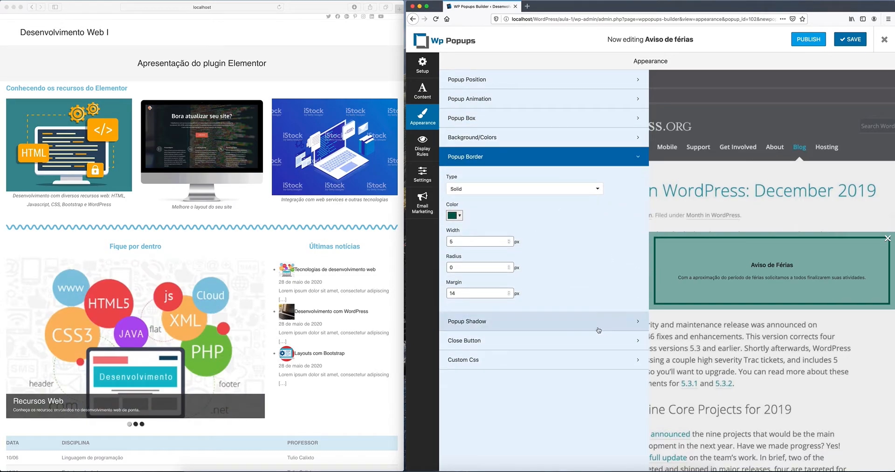
pyautogui.click(554, 325)
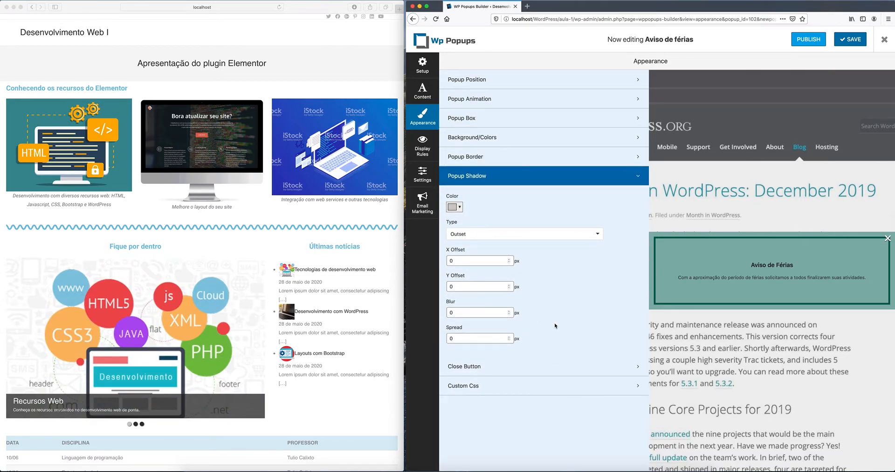
# Step: Look over General and Email Marketing settings, dismiss the PRO notice, and return to Display Rules
pyautogui.click(424, 151)
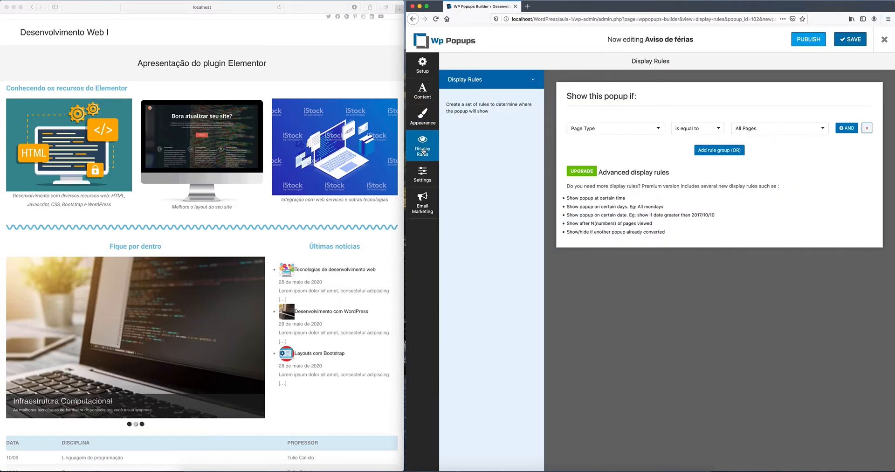
pyautogui.click(422, 185)
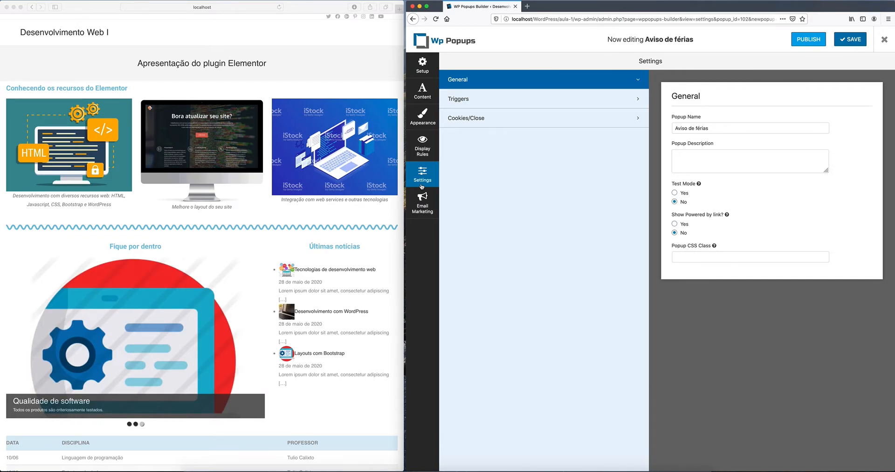
pyautogui.click(423, 201)
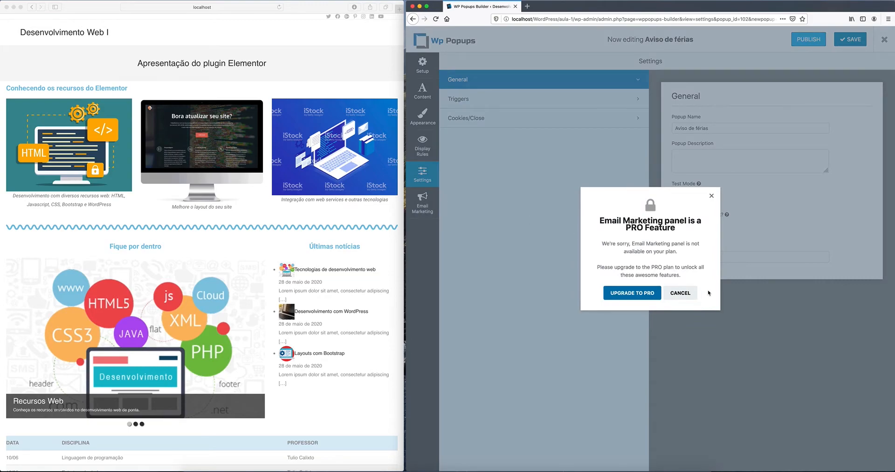
pyautogui.click(694, 297)
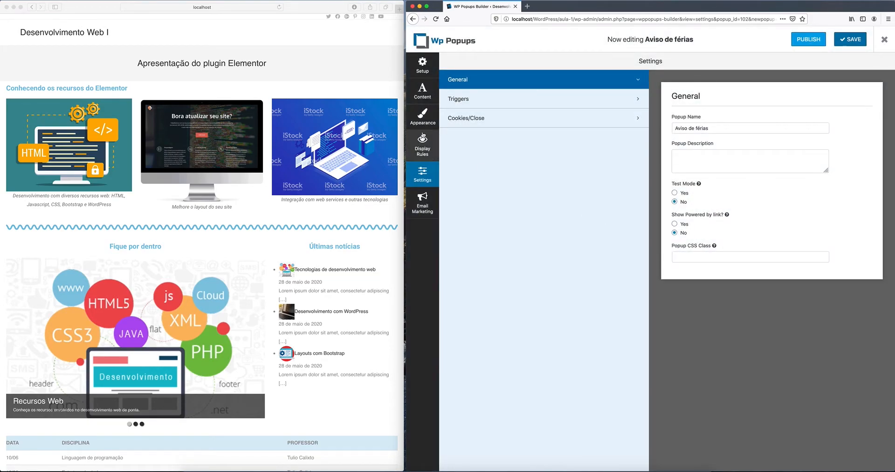
pyautogui.click(423, 145)
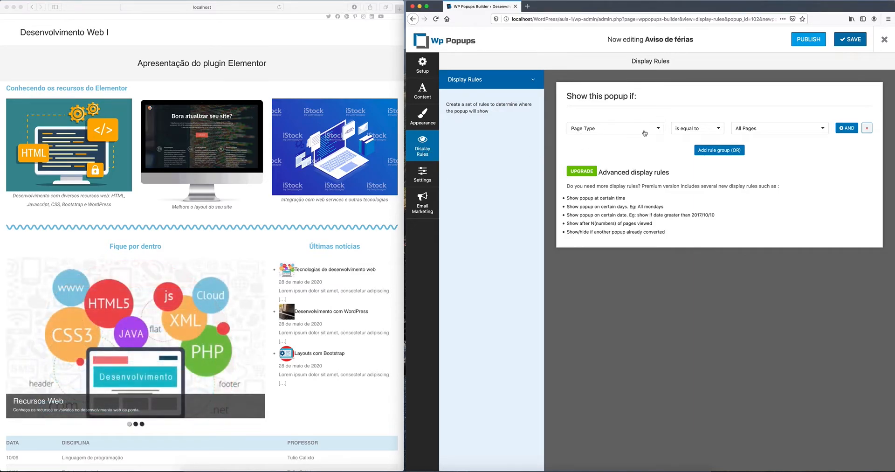
# Step: Keep the rule Page Type is equal to All Pages, then save and publish the popup
pyautogui.click(659, 131)
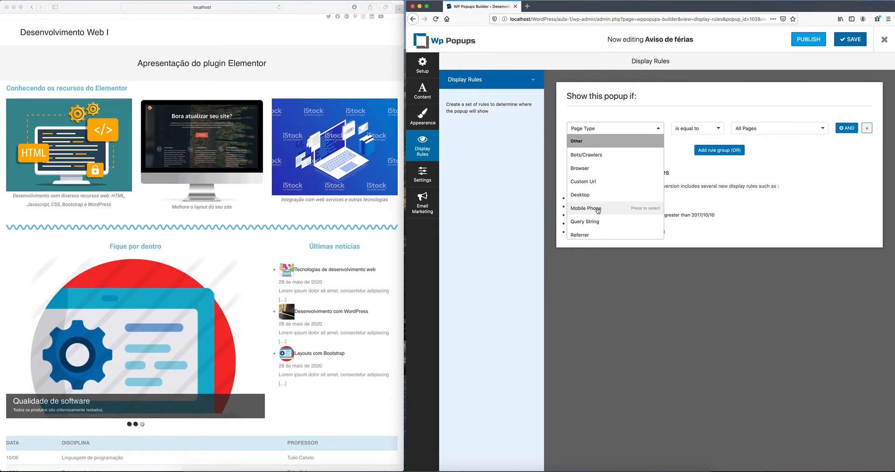
pyautogui.click(676, 159)
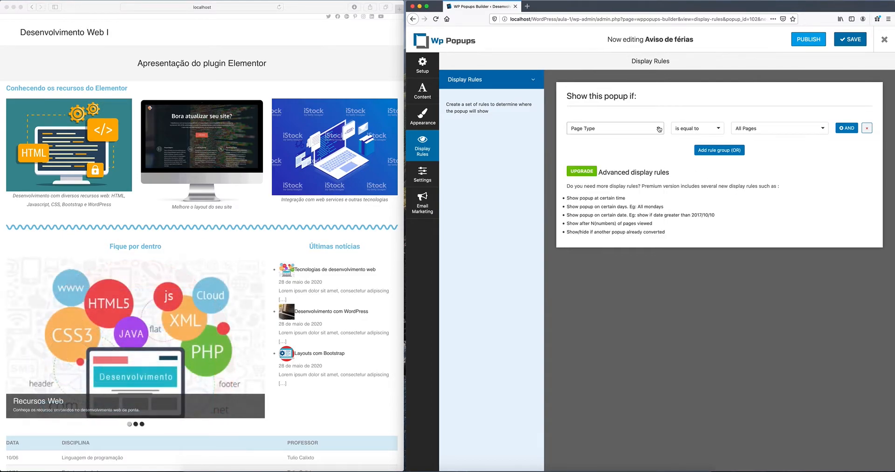
pyautogui.click(718, 130)
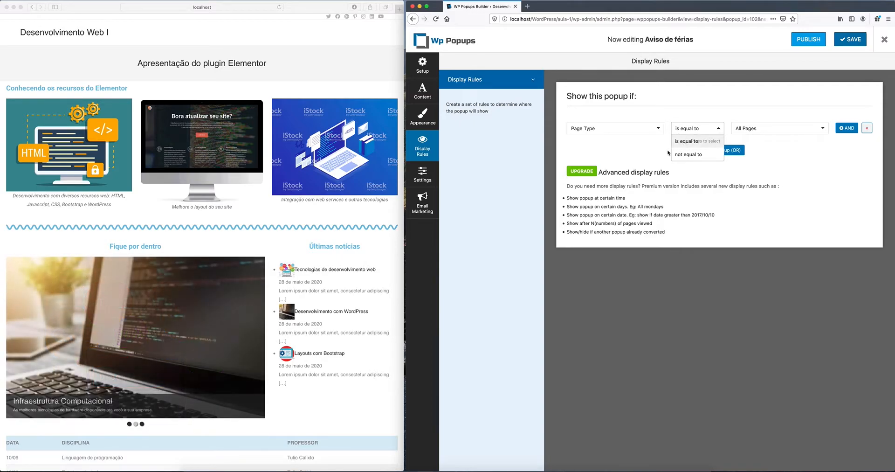
pyautogui.click(778, 162)
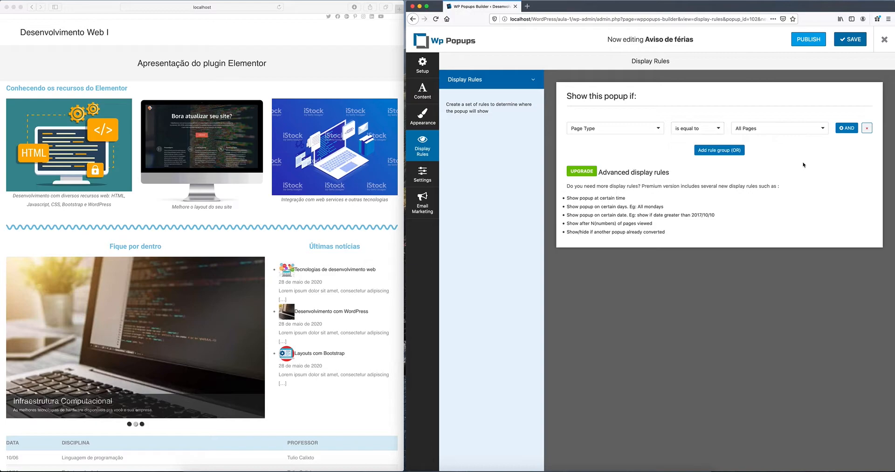
pyautogui.click(824, 129)
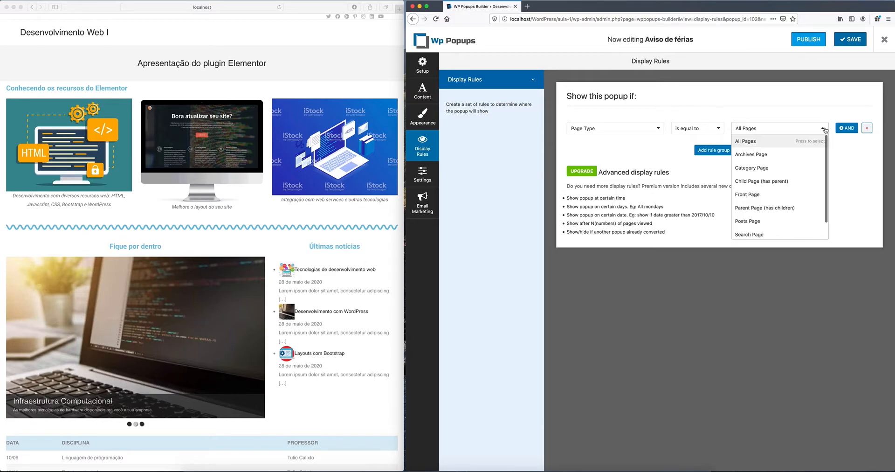
pyautogui.click(790, 128)
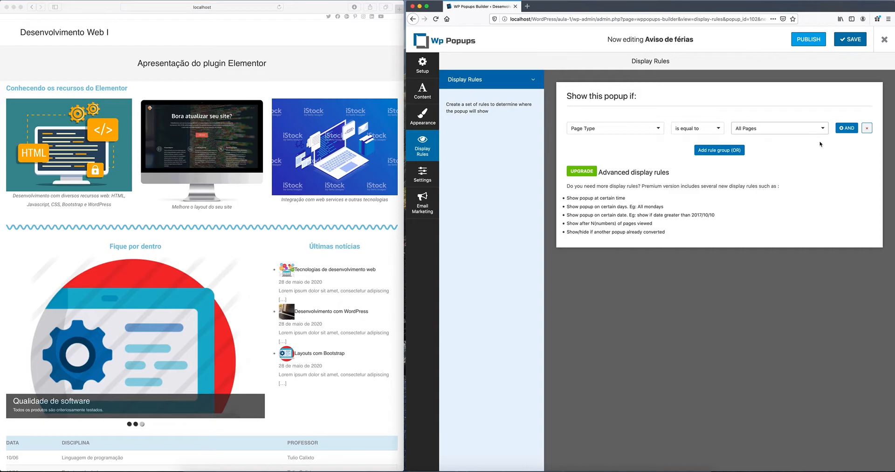
pyautogui.click(850, 39)
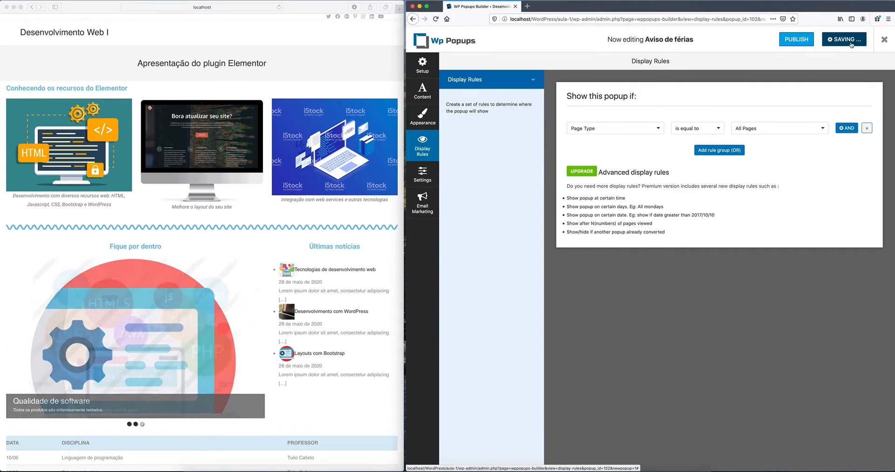
pyautogui.click(807, 41)
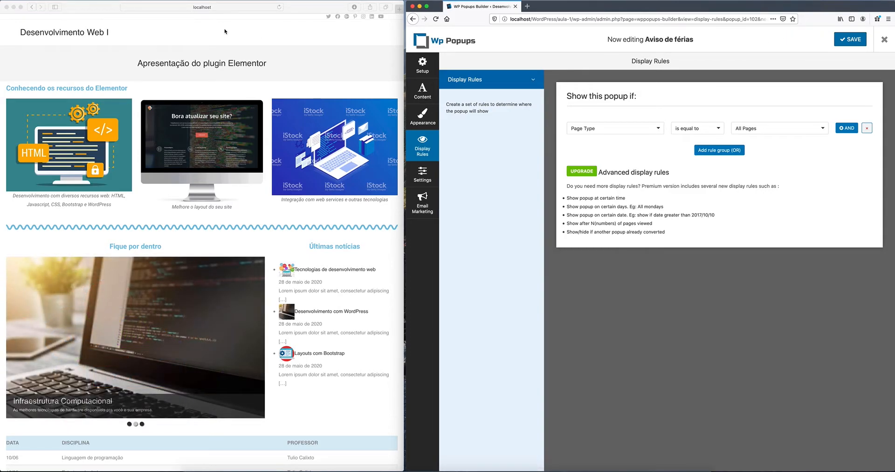
# Step: Check the site, then change the rule target to Top Level Page (parent of 0) and save
pyautogui.click(280, 7)
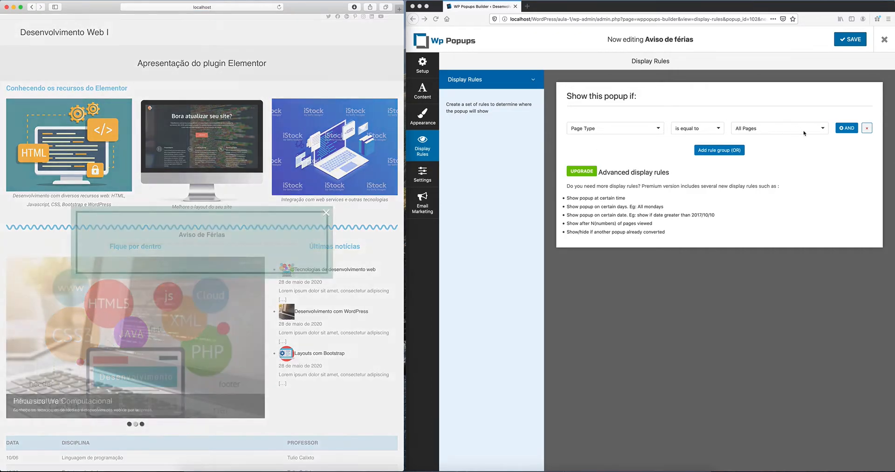
pyautogui.click(824, 129)
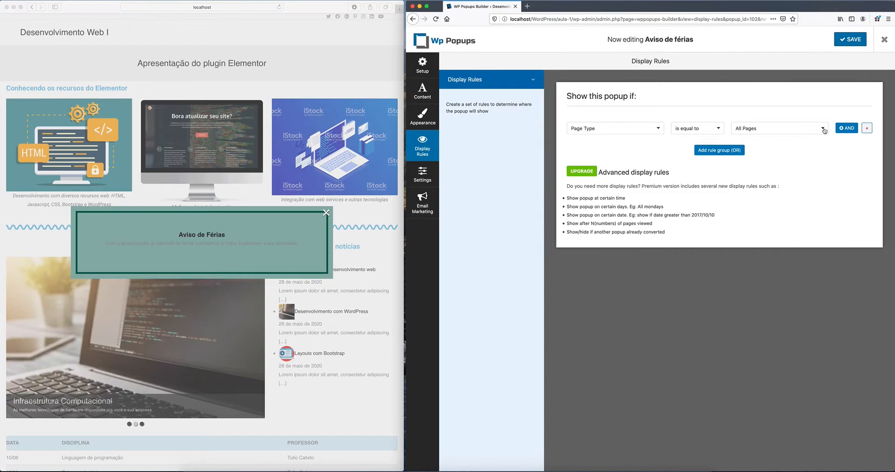
pyautogui.click(824, 130)
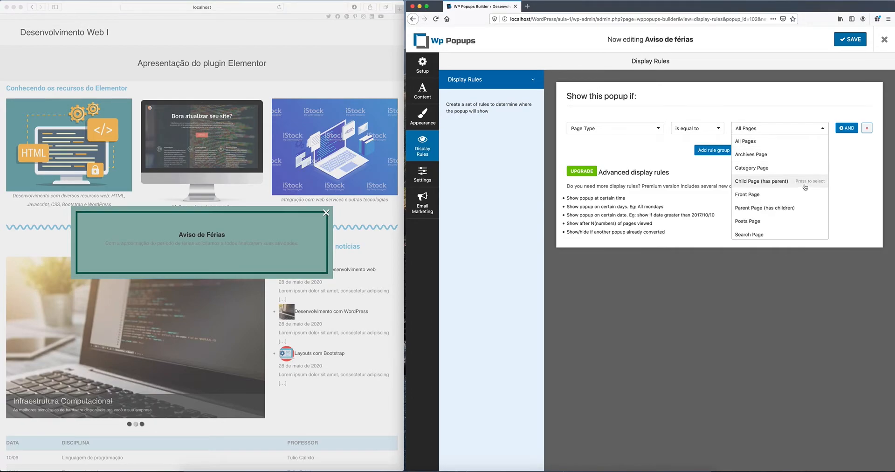
pyautogui.scroll(-1, 805, 187)
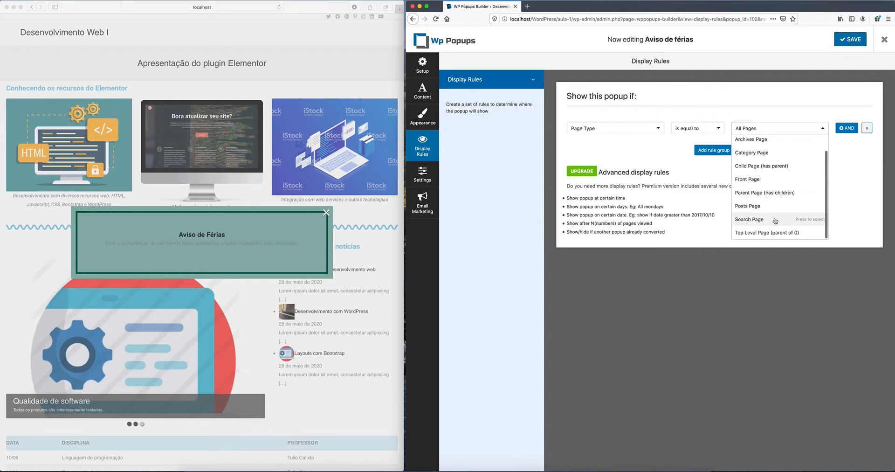
pyautogui.click(748, 233)
pyautogui.click(851, 40)
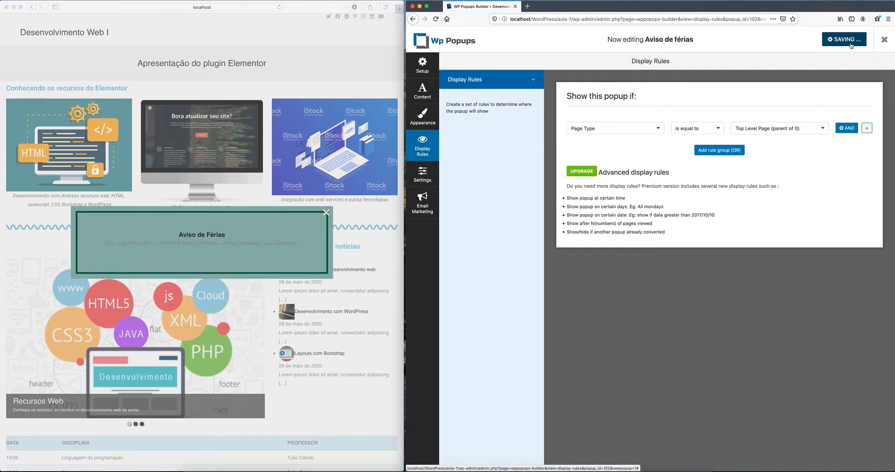
# Step: Reload the site, close the Aviso de Férias popup there, and return to the popup's settings
pyautogui.click(283, 8)
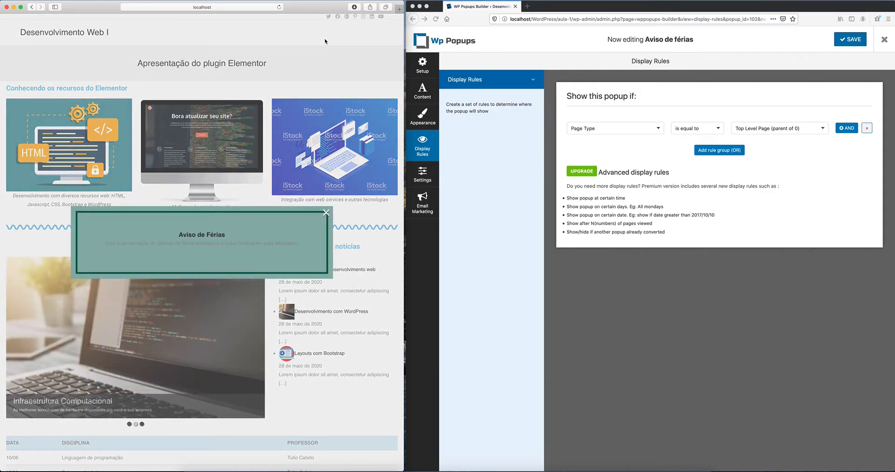
pyautogui.click(326, 212)
pyautogui.click(430, 122)
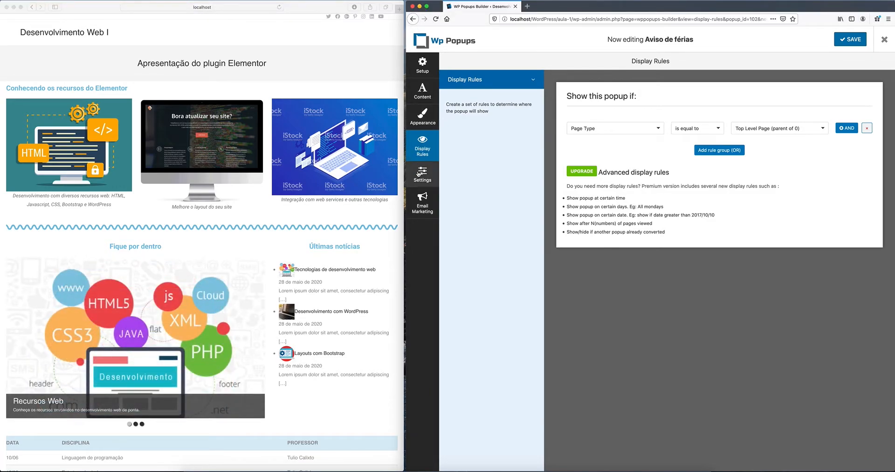
pyautogui.click(419, 173)
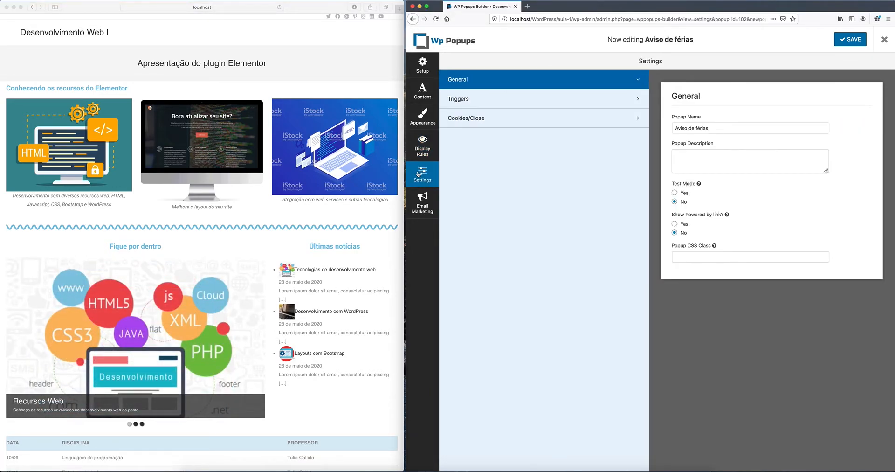
# Step: Set the trigger to 0 seconds after page load, save, and reload the site
pyautogui.click(467, 99)
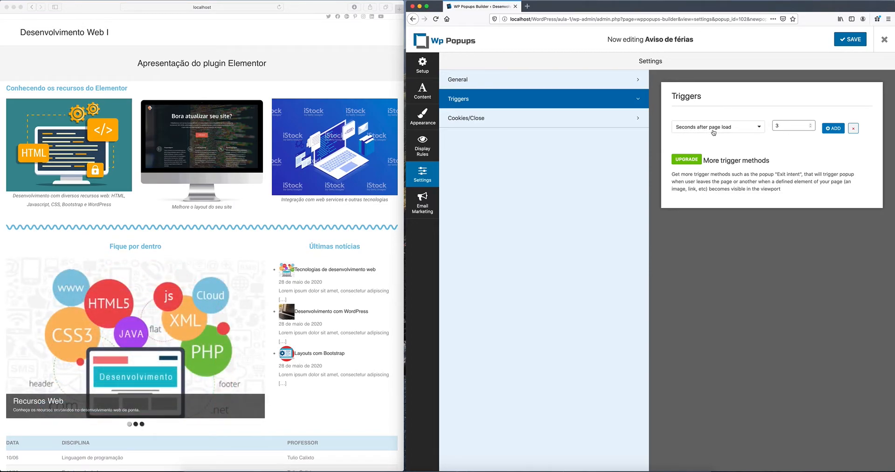
pyautogui.click(811, 127)
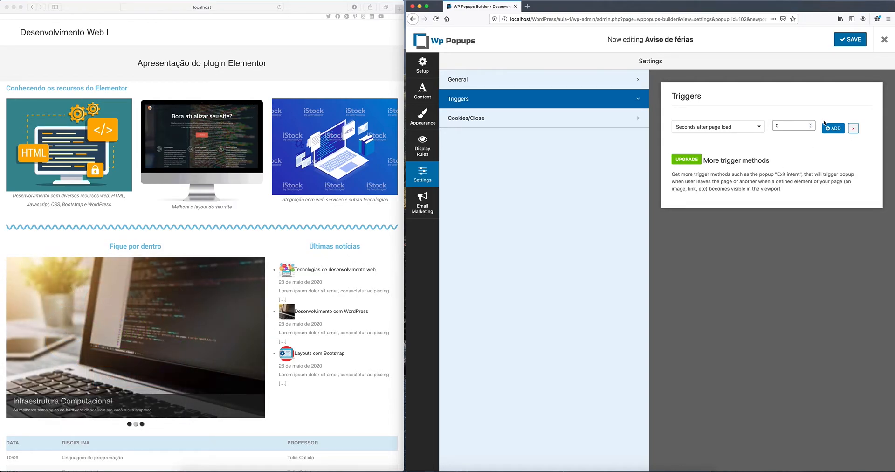
pyautogui.click(859, 40)
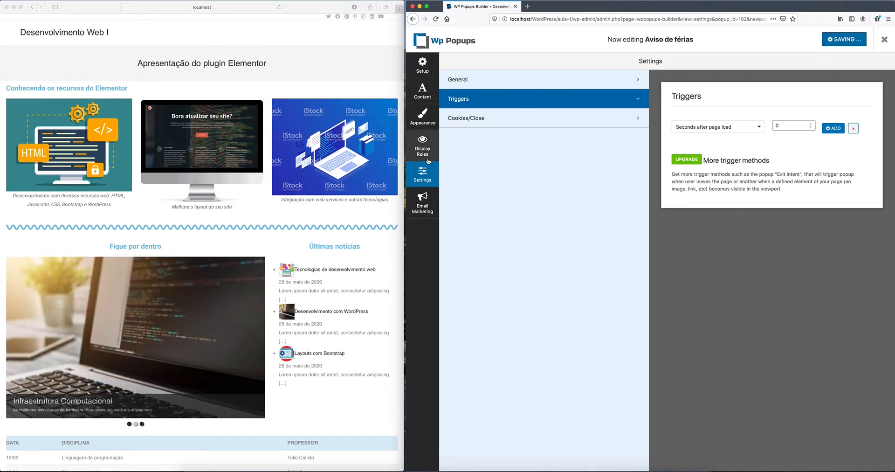
pyautogui.click(279, 7)
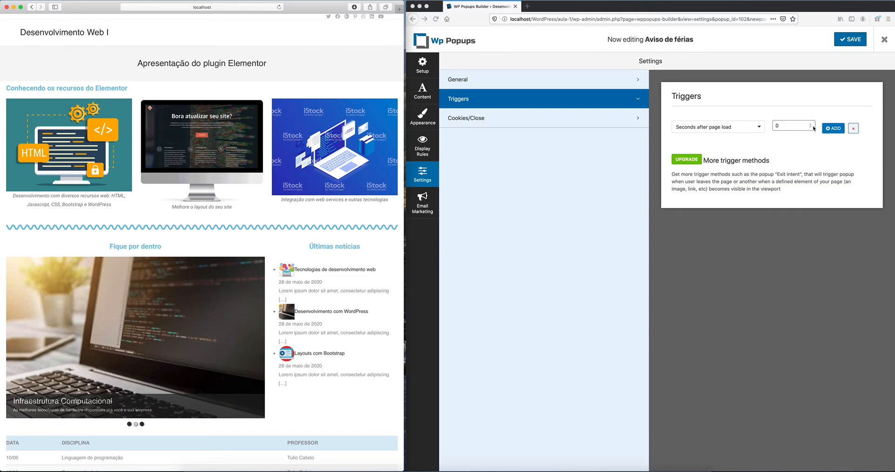
# Step: Restore the trigger delay to 1 second, save, and load the site's home page
pyautogui.click(811, 126)
pyautogui.click(811, 124)
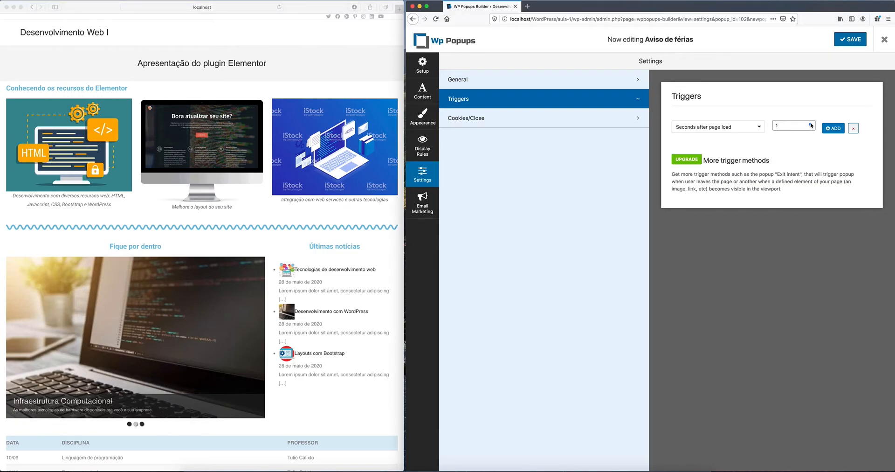
pyautogui.click(850, 39)
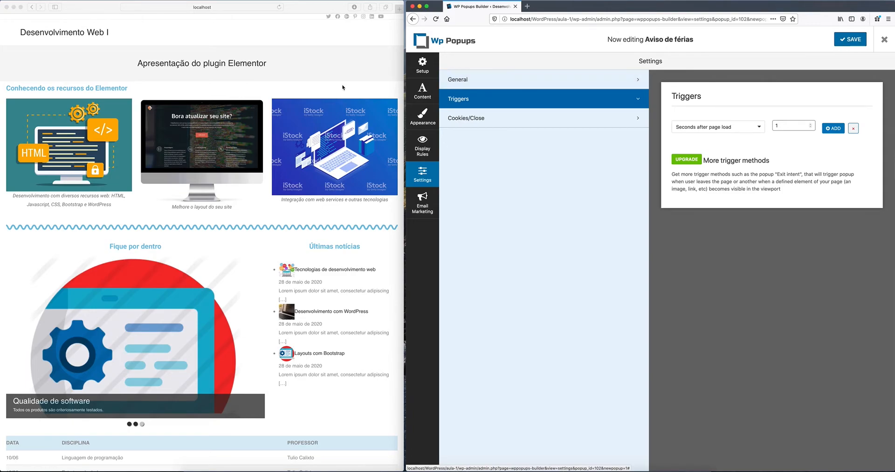
pyautogui.click(264, 8)
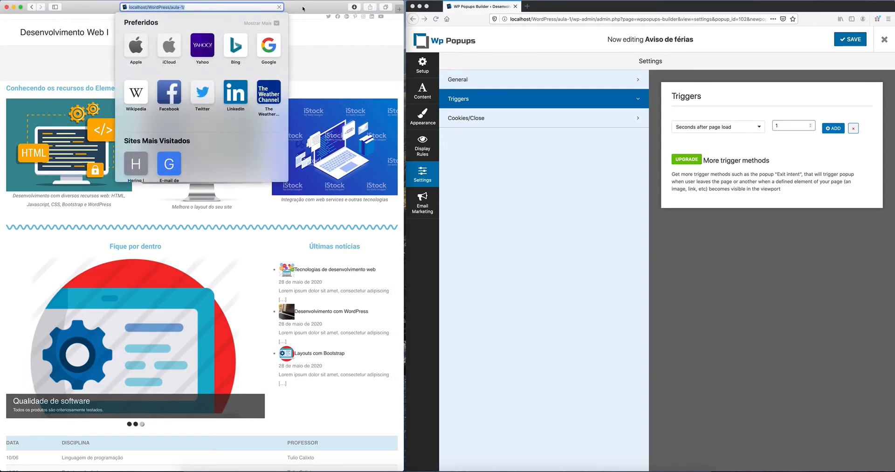
pyautogui.press('Return')
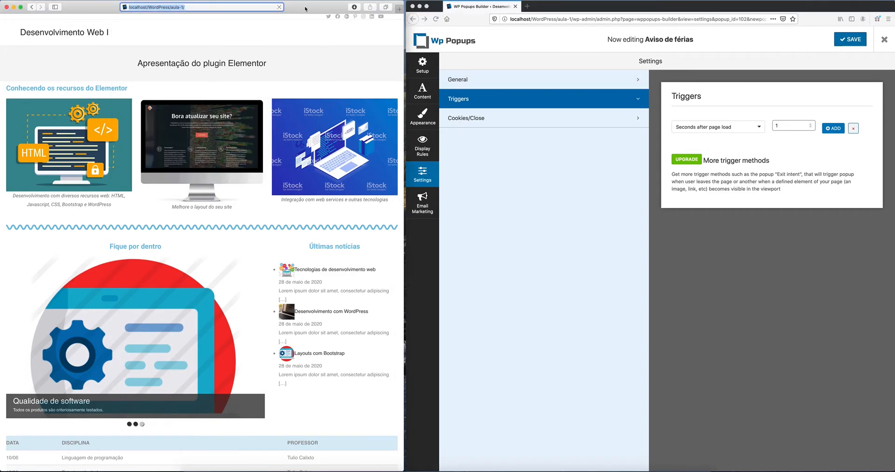
pyautogui.click(227, 7)
pyautogui.press('Return')
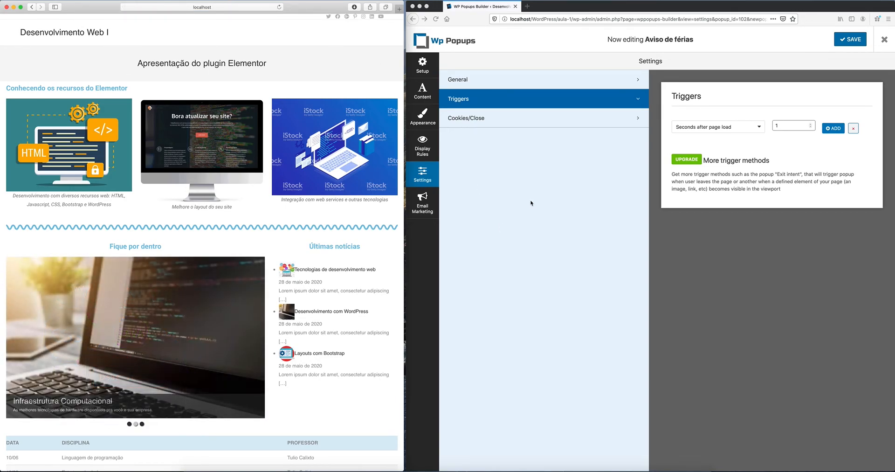
pyautogui.click(423, 149)
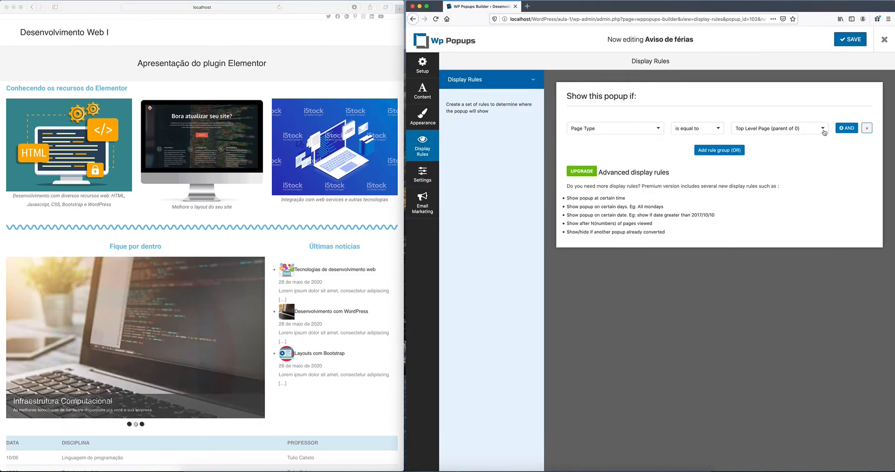
# Step: Set the display rule target to All Pages, save, and reload the site
pyautogui.click(823, 129)
pyautogui.click(807, 138)
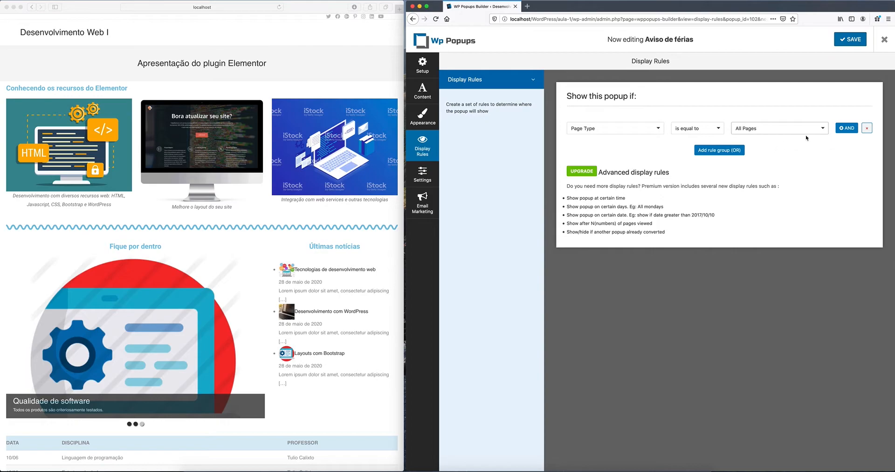
pyautogui.click(851, 42)
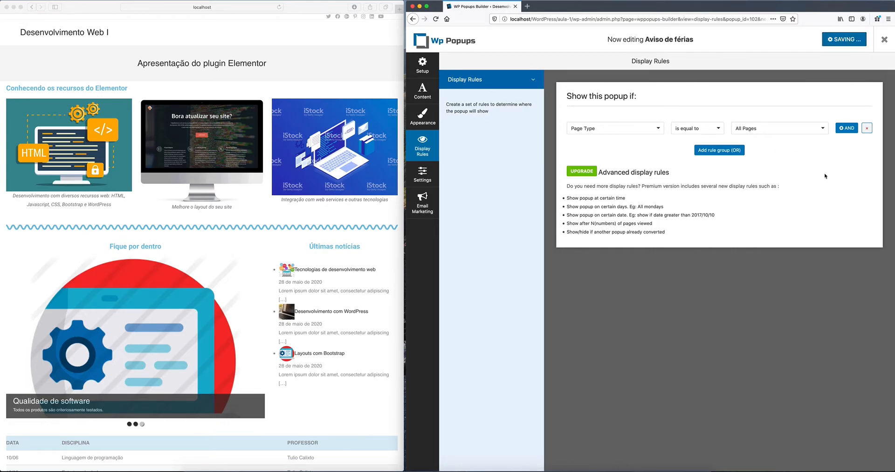
pyautogui.click(279, 8)
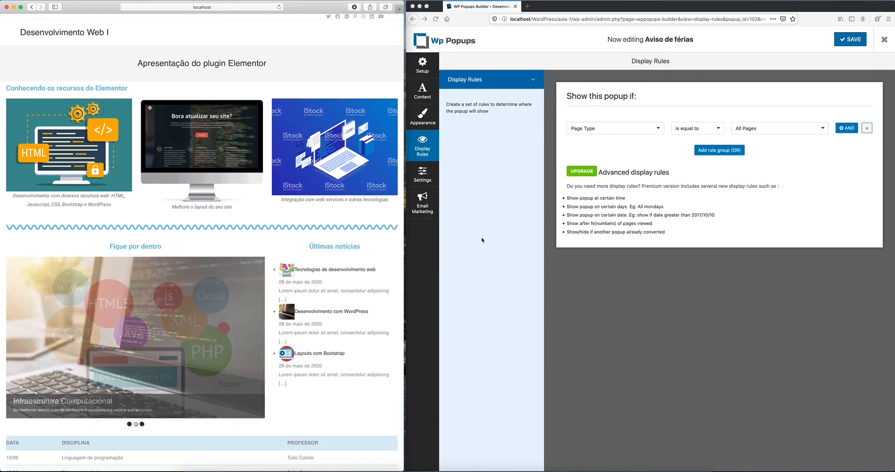
# Step: Browse the Triggers, General and Cookies settings, dismiss the Email Marketing PRO notice, and reach Appearance
pyautogui.click(425, 180)
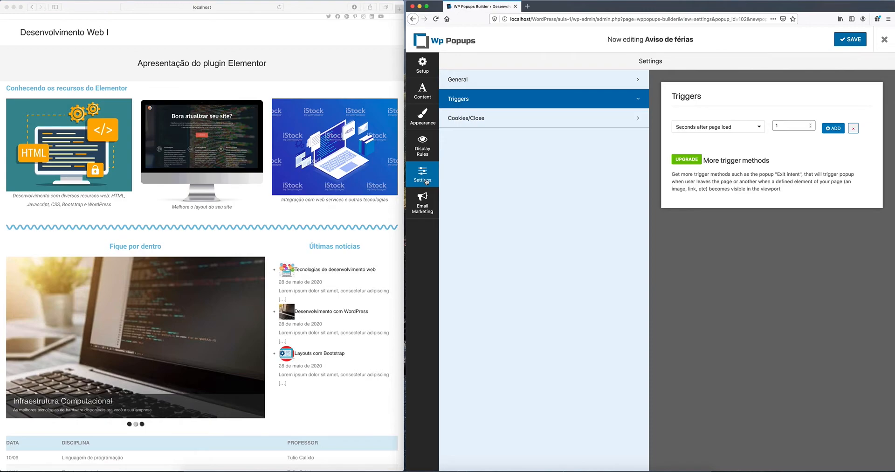
pyautogui.click(760, 127)
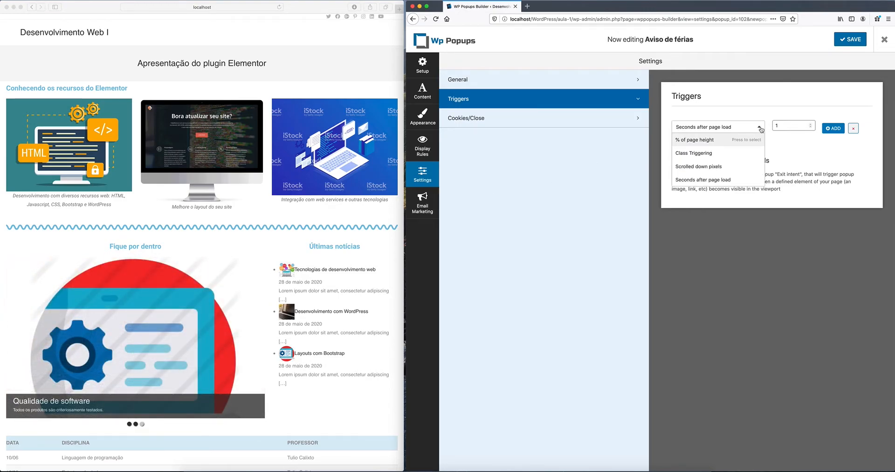
pyautogui.click(590, 210)
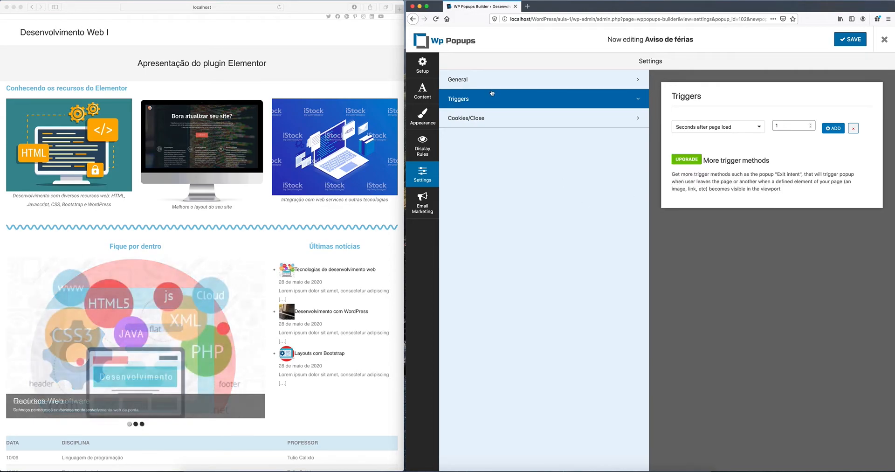
pyautogui.click(489, 80)
pyautogui.click(485, 120)
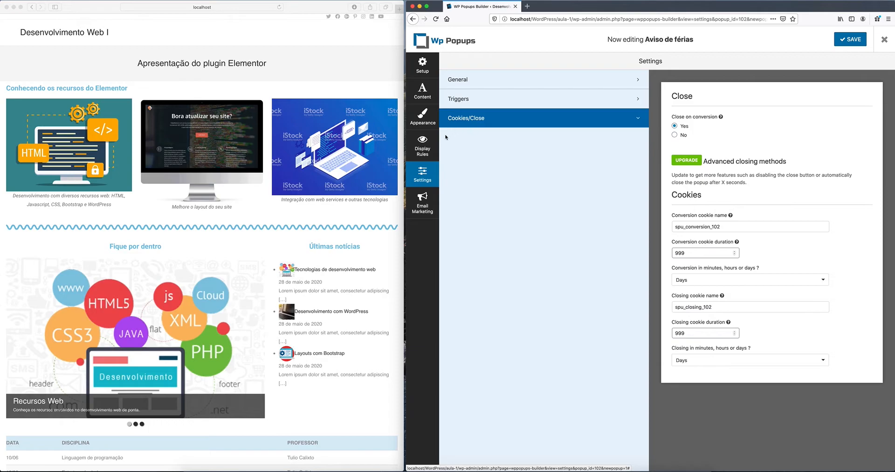
pyautogui.click(422, 203)
pyautogui.click(712, 196)
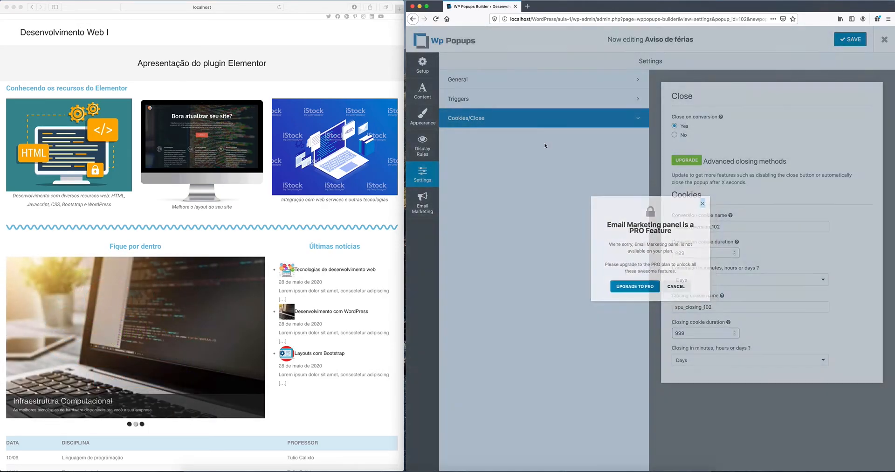
pyautogui.click(423, 146)
pyautogui.click(424, 122)
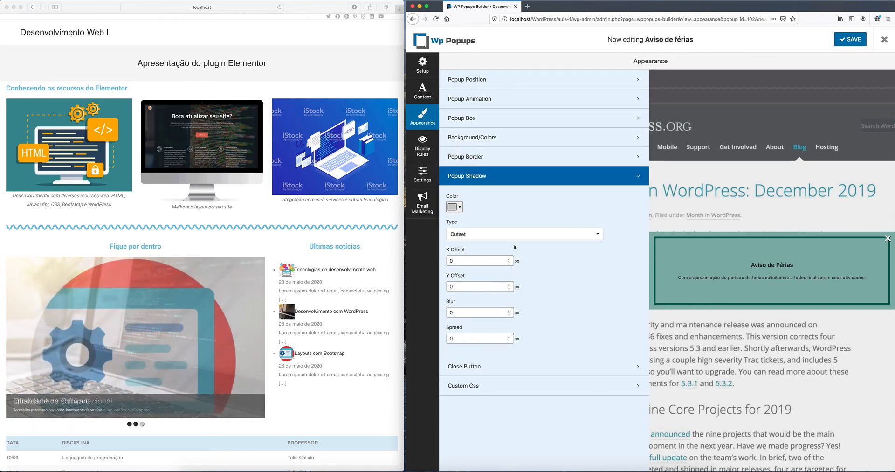
# Step: Change the popup background to a lighter, translucent teal and save the popup
pyautogui.click(488, 159)
pyautogui.click(490, 141)
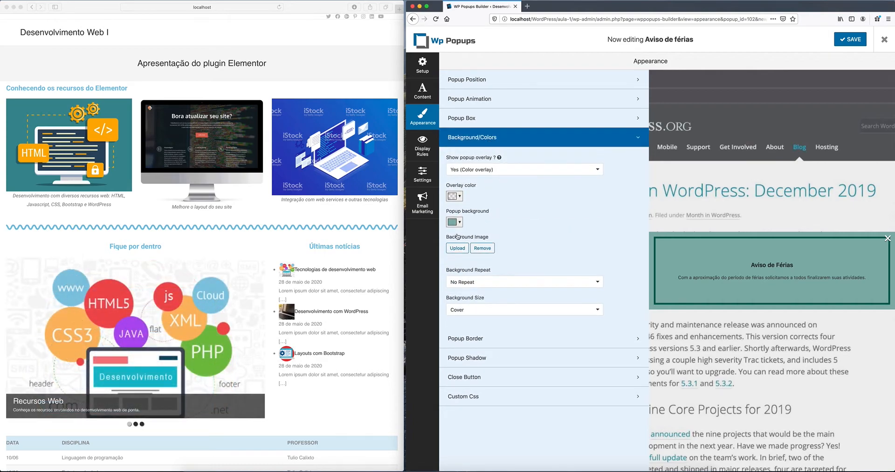
pyautogui.click(460, 223)
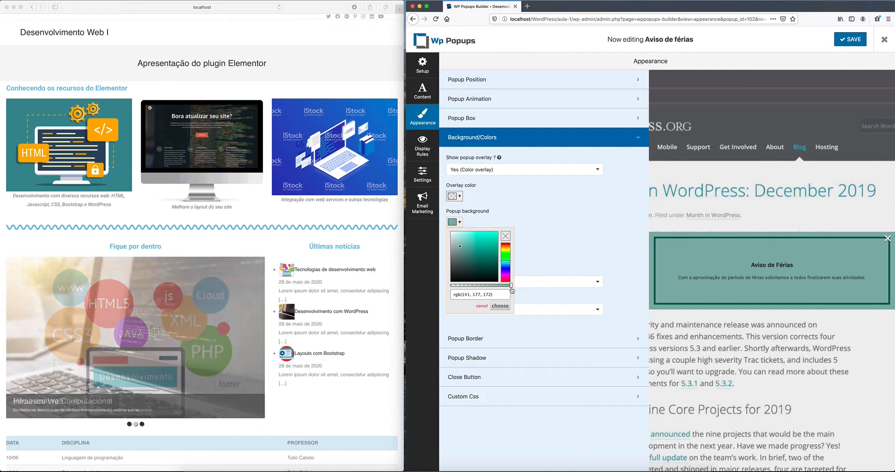
pyautogui.moveTo(510, 285)
pyautogui.mouseDown()
pyautogui.moveTo(469, 286)
pyautogui.moveTo(516, 289)
pyautogui.mouseUp()
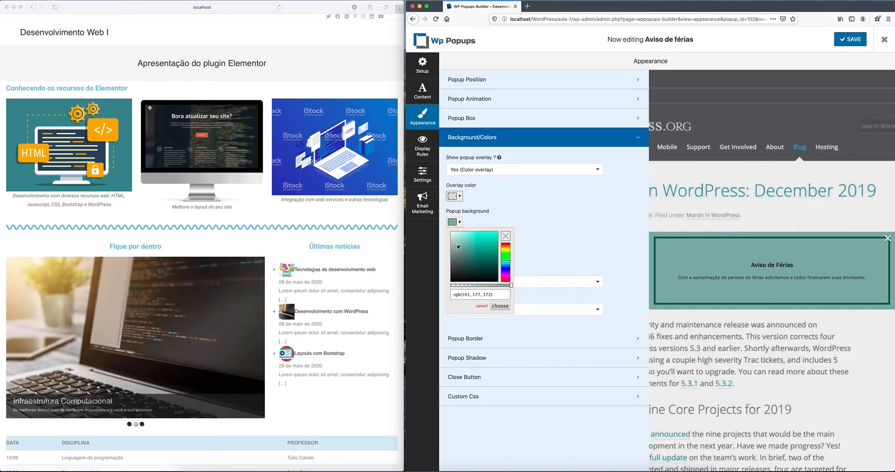
pyautogui.click(457, 242)
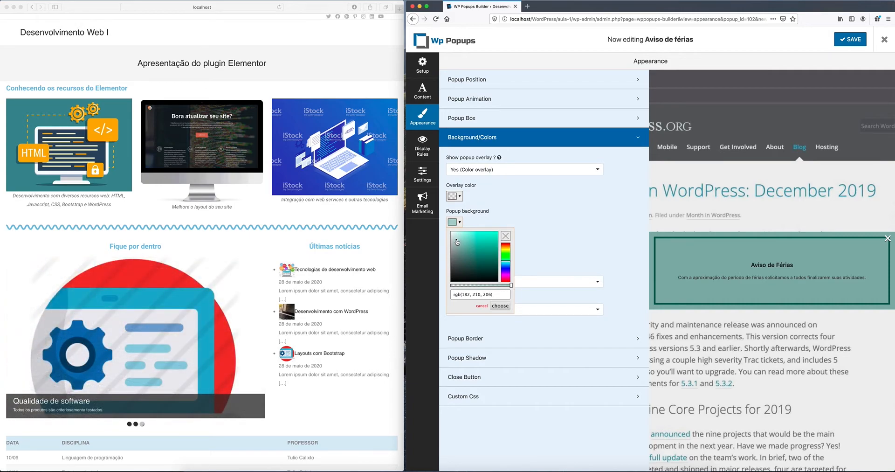
pyautogui.moveTo(457, 241); pyautogui.dragTo(456, 240)
pyautogui.click(500, 305)
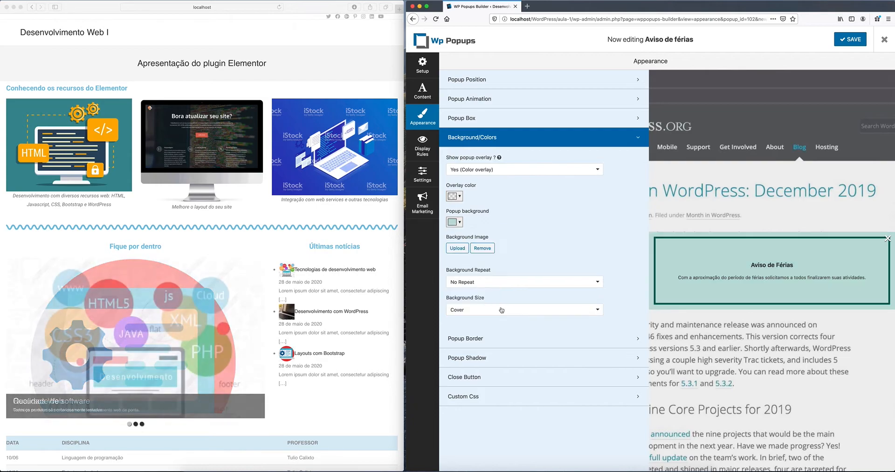
pyautogui.click(850, 39)
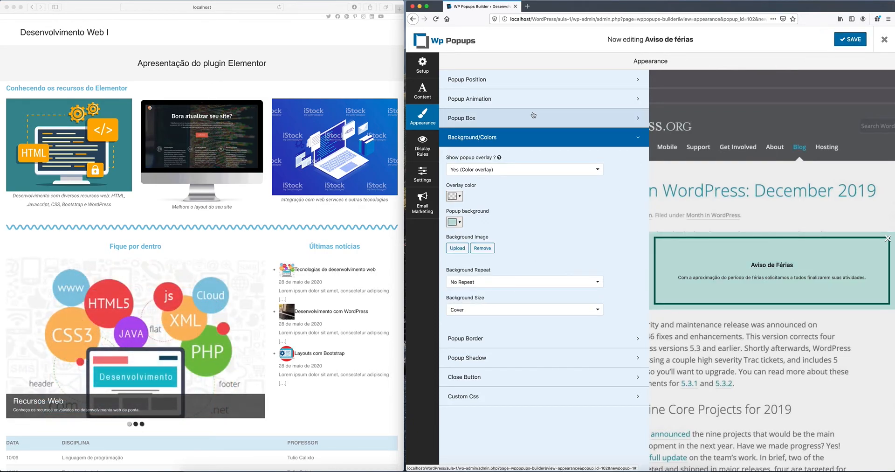
# Step: Reload the site in the other browser to view the popup, then select the site address
pyautogui.click(241, 7)
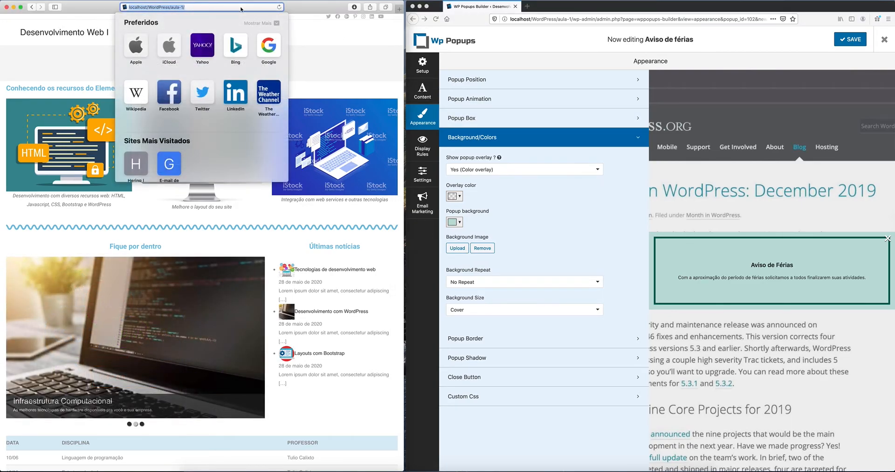
pyautogui.press('Return')
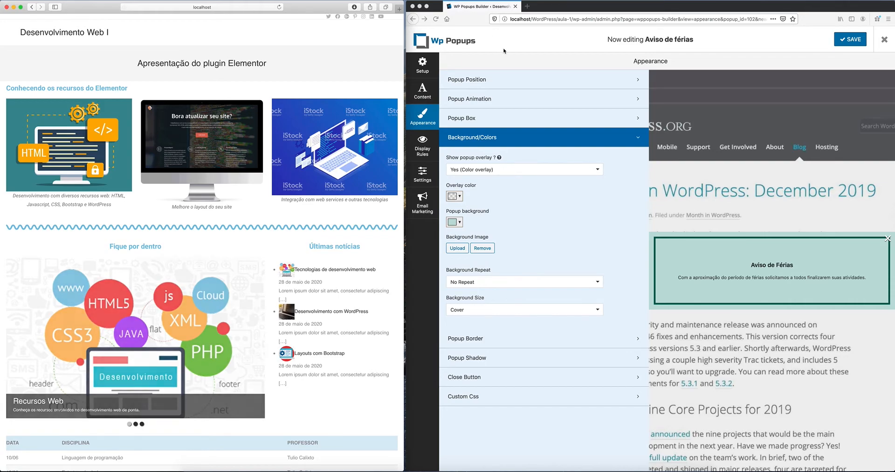
pyautogui.click(854, 40)
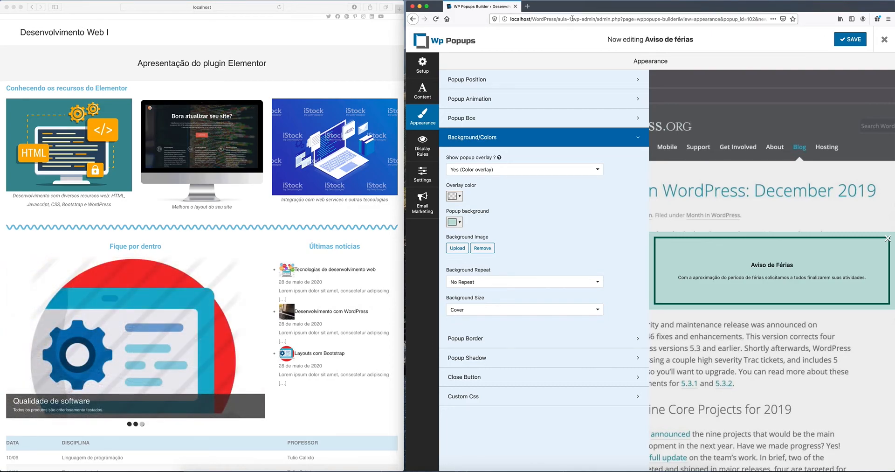
pyautogui.moveTo(572, 18); pyautogui.dragTo(509, 19)
pyautogui.press('super+c')
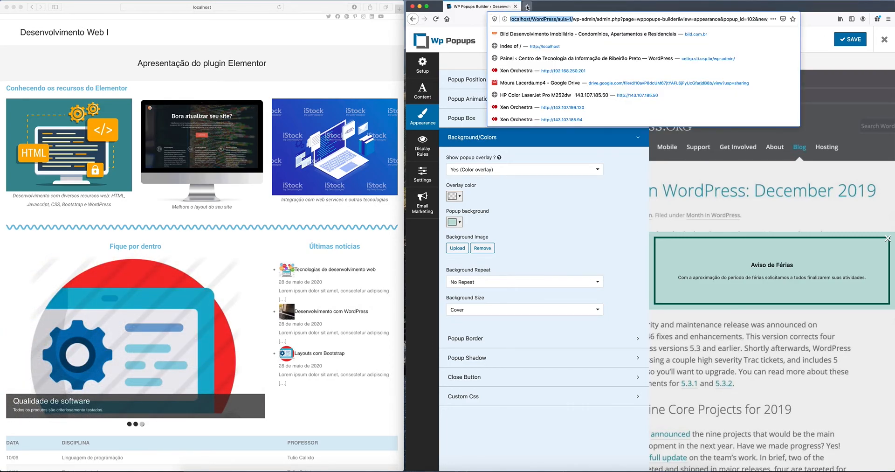
pyautogui.click(527, 6)
pyautogui.press('super+v')
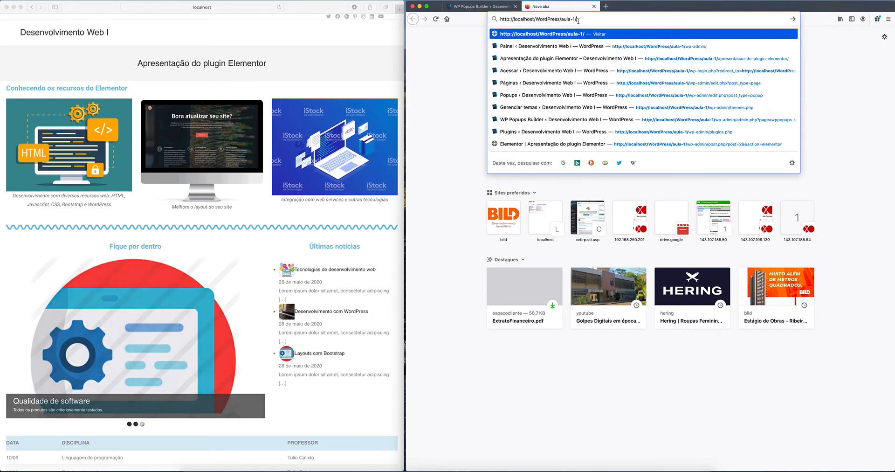
pyautogui.press('Return')
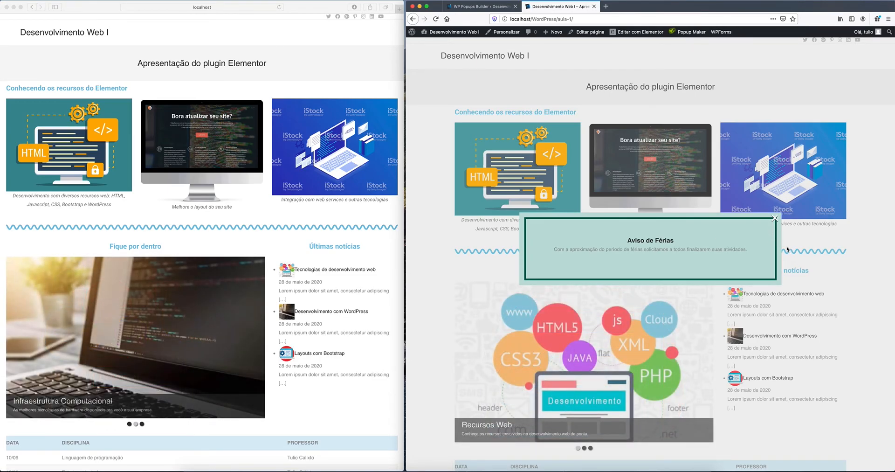
pyautogui.click(775, 218)
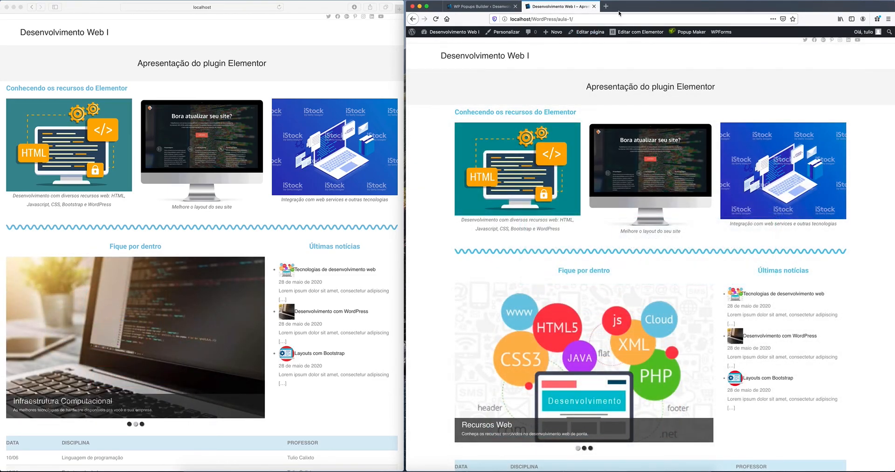
pyautogui.click(594, 6)
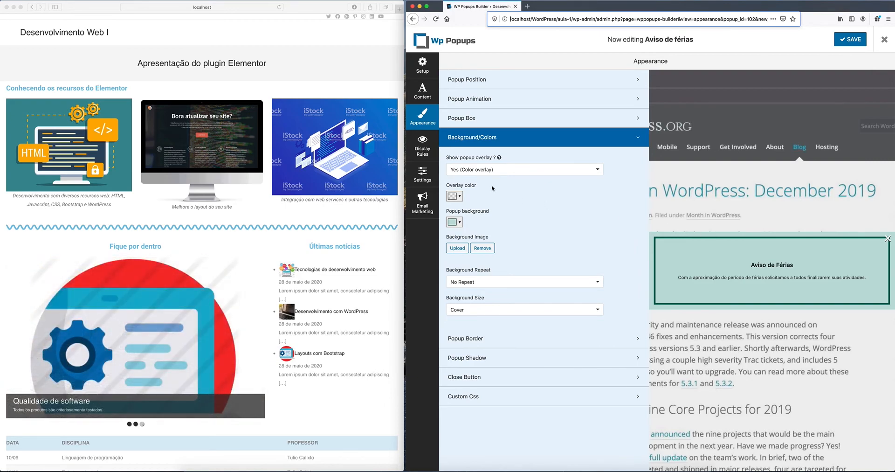
# Step: Step through Setup, Display Rules and Appearance, collapse Background/Colors, and exit the popup builder
pyautogui.click(424, 66)
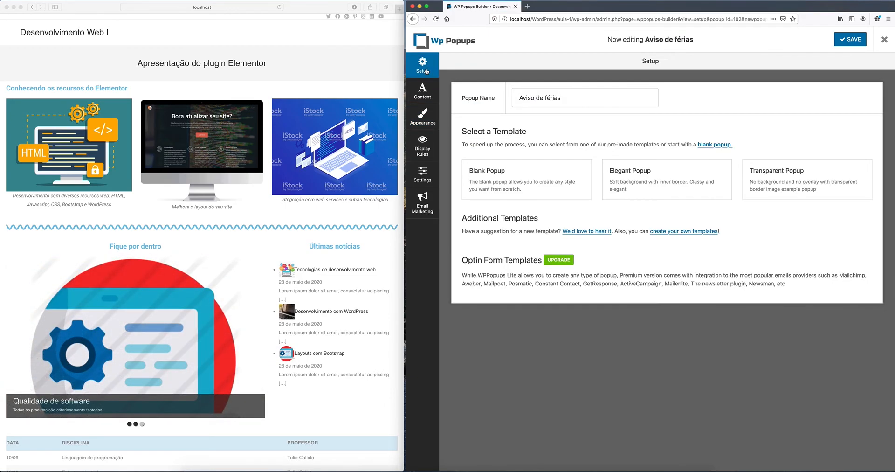
pyautogui.click(424, 149)
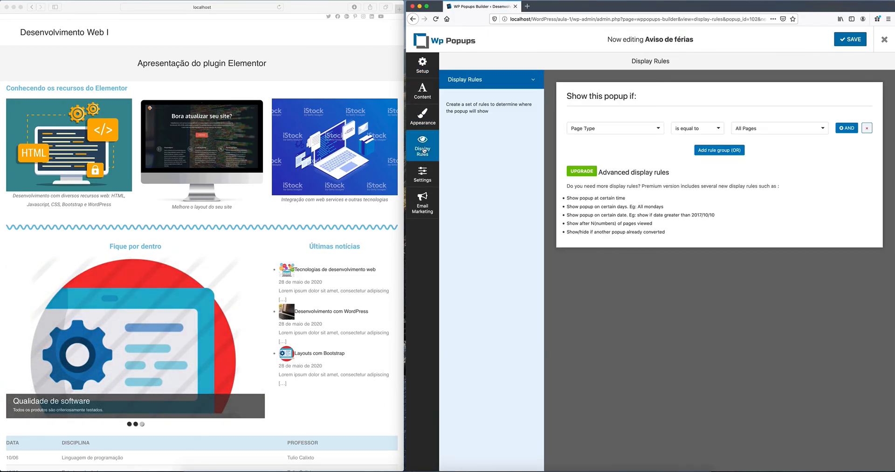
pyautogui.click(423, 116)
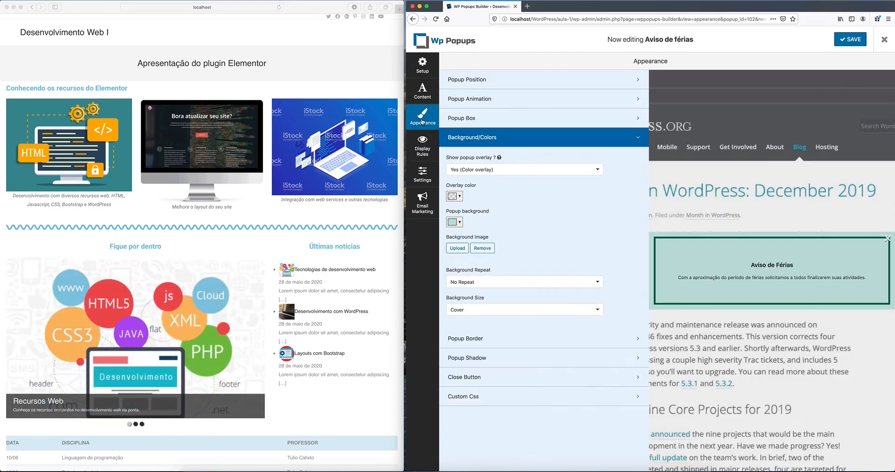
pyautogui.click(520, 137)
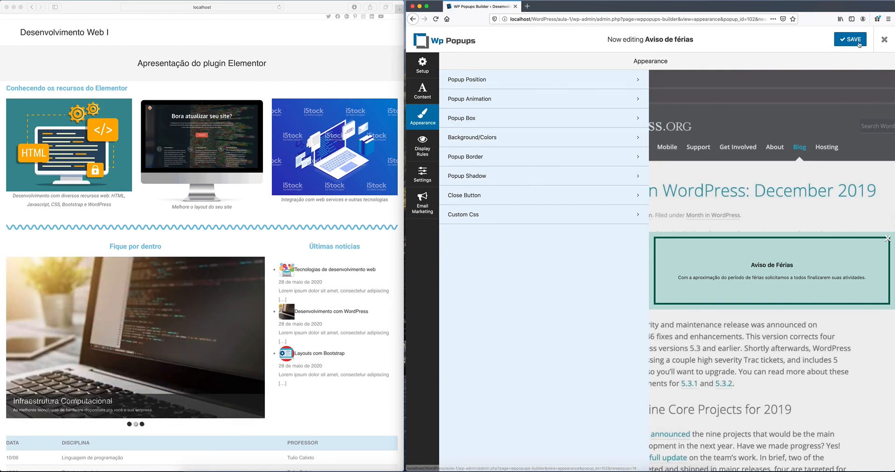
pyautogui.click(885, 40)
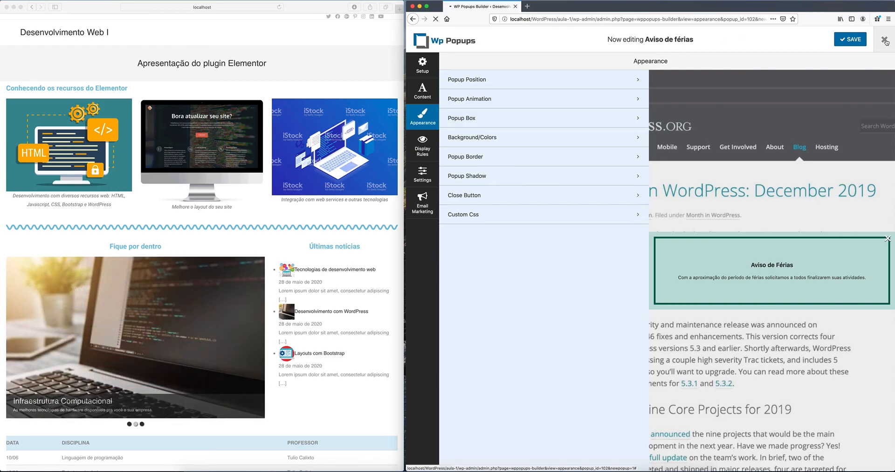